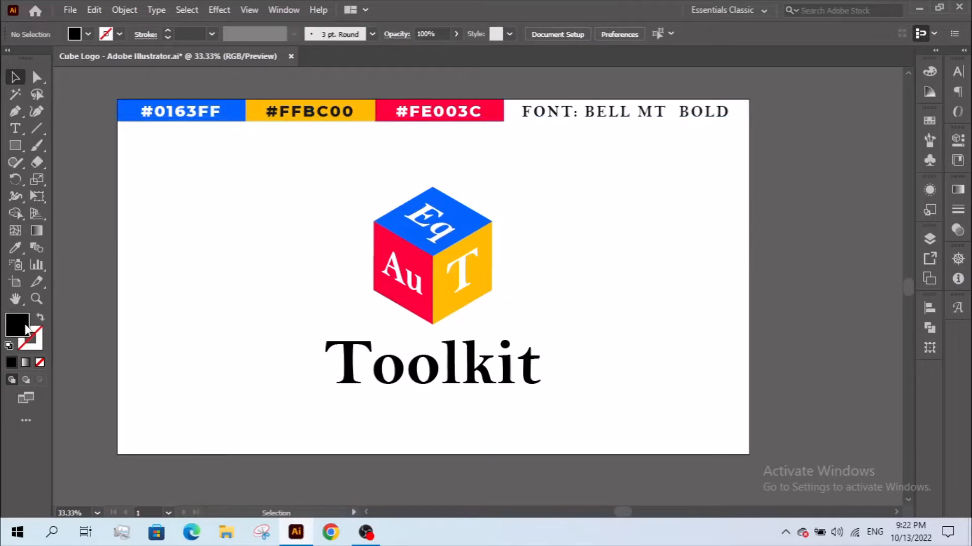
{"action": "double_click", "coordinate": [26, 324]}
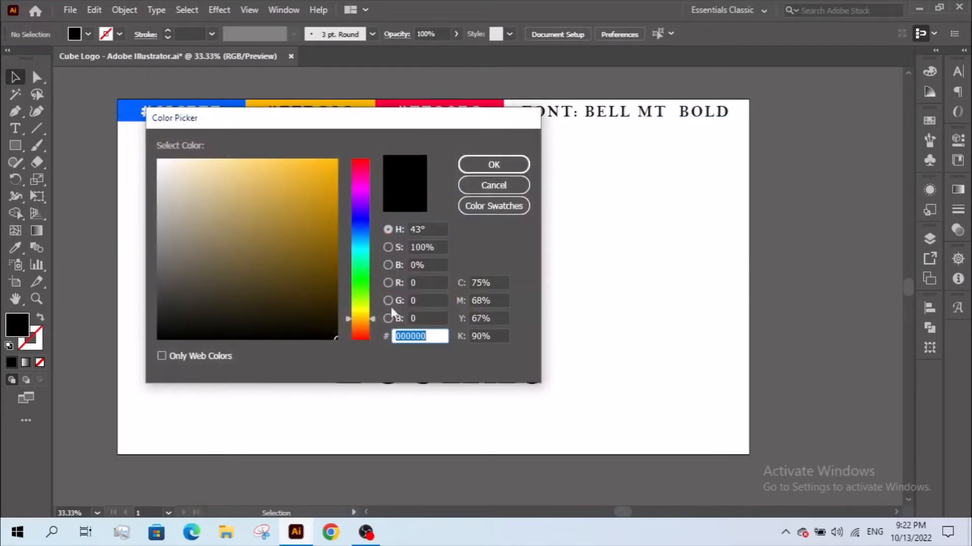
{"action": "left_click_drag", "start_coordinate": [361, 129], "coordinate": [490, 178]}
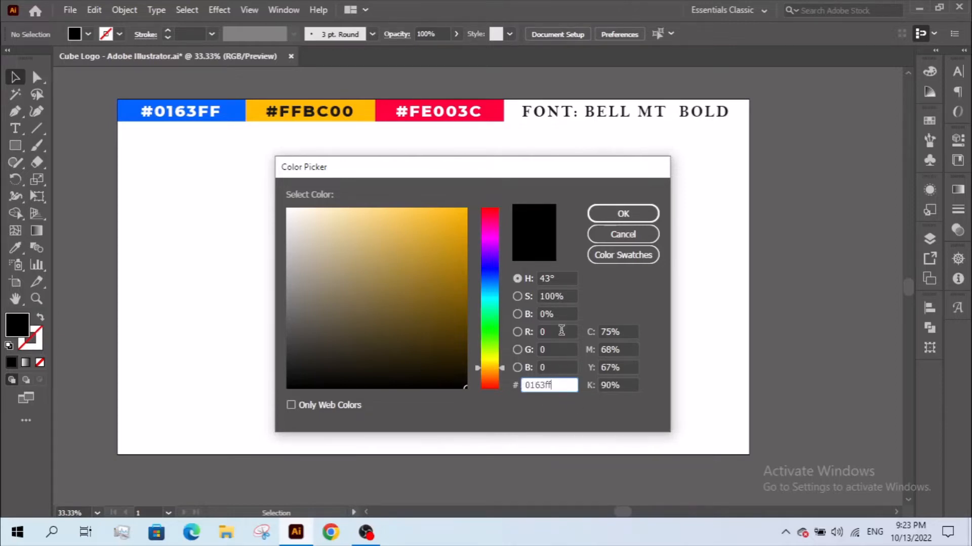
{"action": "left_click", "coordinate": [556, 314]}
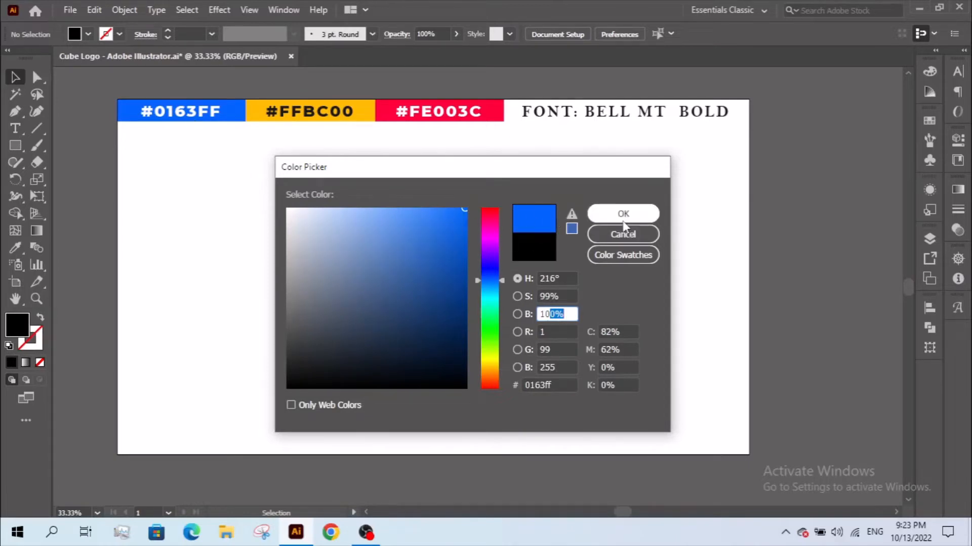
{"action": "left_click", "coordinate": [623, 234]}
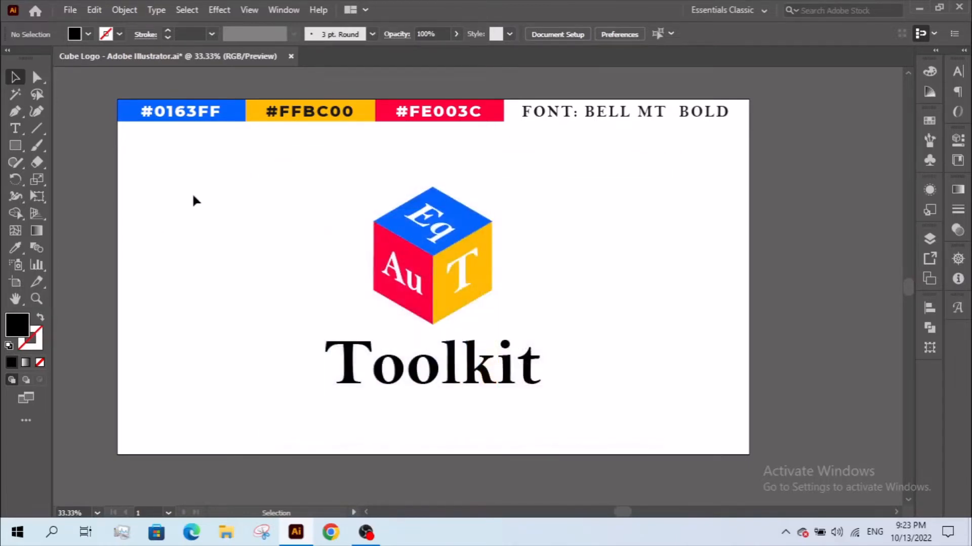
Step: Move the finished Toolkit cube logo off the artboard beside its right edge and check the font of the heading label
{"action": "left_click_drag", "start_coordinate": [461, 254], "coordinate": [786, 276]}
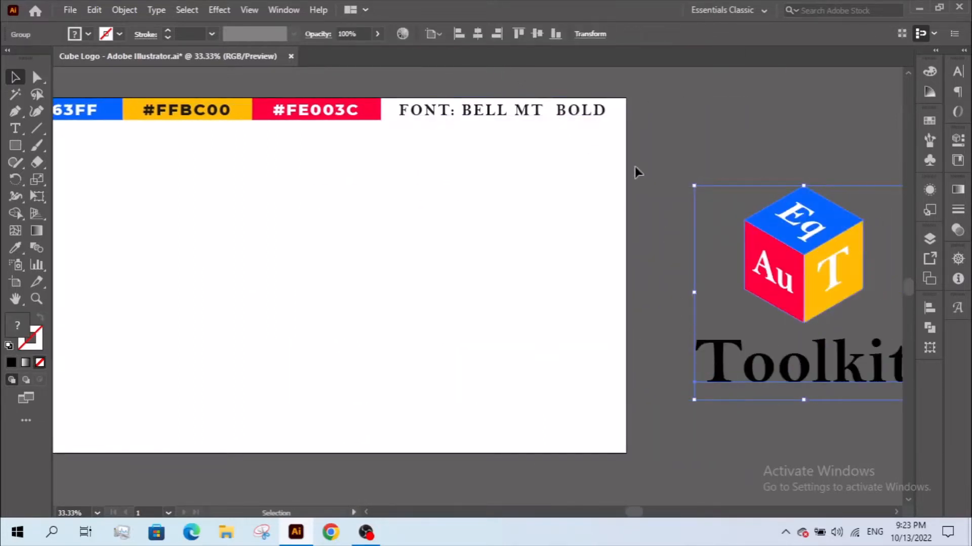
{"action": "key", "text": "a"}
{"action": "left_click", "coordinate": [559, 112]}
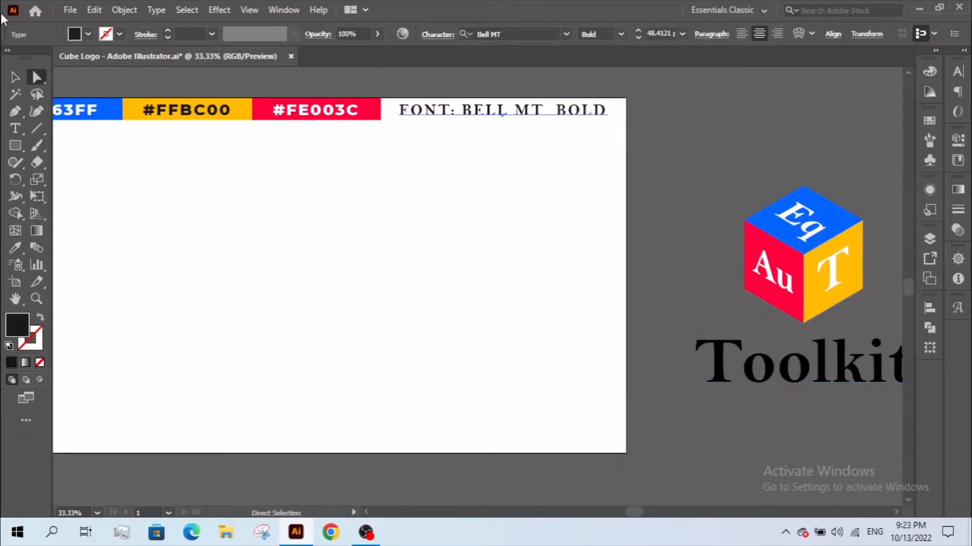
{"action": "left_click", "coordinate": [14, 77]}
{"action": "left_click", "coordinate": [261, 252]}
{"action": "left_click_drag", "start_coordinate": [332, 254], "coordinate": [453, 227]}
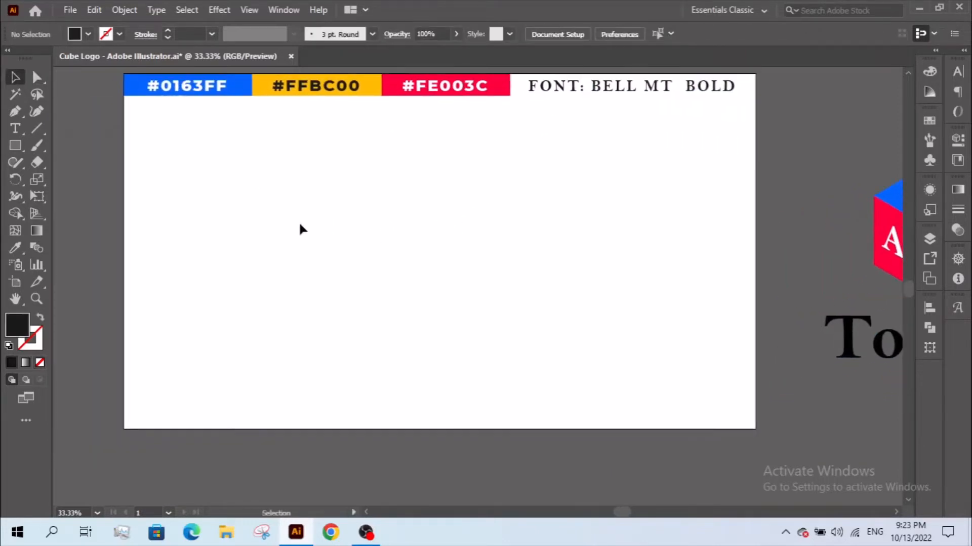
{"action": "left_click_drag", "start_coordinate": [299, 224], "coordinate": [287, 238]}
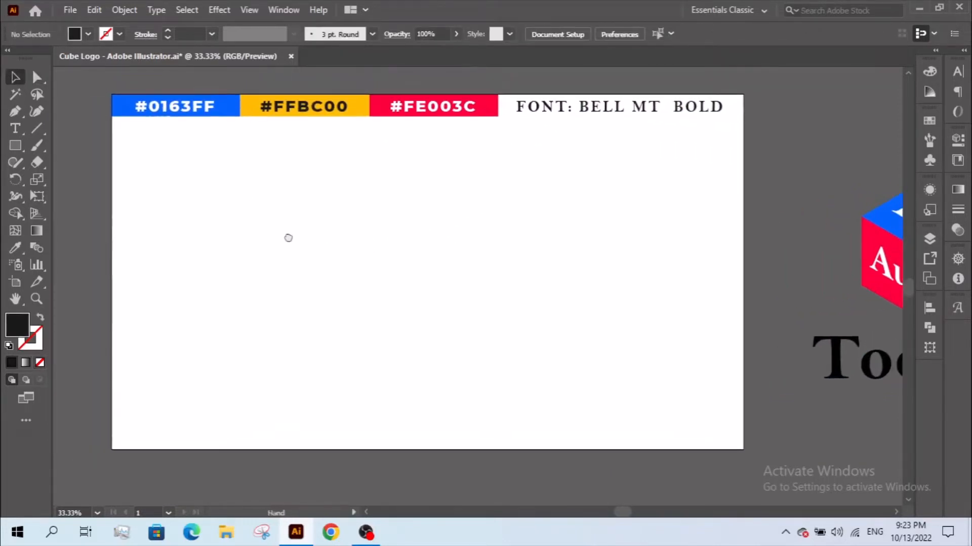
Step: Draw a dark filled square on the left half of the empty artboard and shift it slightly downward
{"action": "left_click", "coordinate": [15, 145]}
{"action": "left_click_drag", "start_coordinate": [209, 229], "coordinate": [290, 308]}
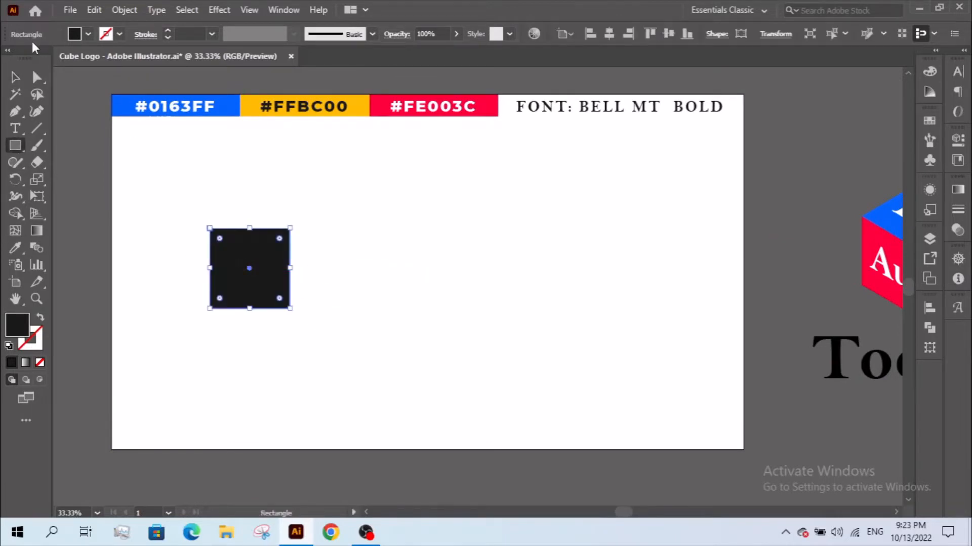
{"action": "left_click", "coordinate": [22, 77]}
{"action": "left_click_drag", "start_coordinate": [245, 267], "coordinate": [256, 285]}
{"action": "left_click", "coordinate": [335, 304]}
{"action": "key", "text": "ctrl+shift+a"}
{"action": "left_click", "coordinate": [266, 283]}
{"action": "key", "text": "space"}
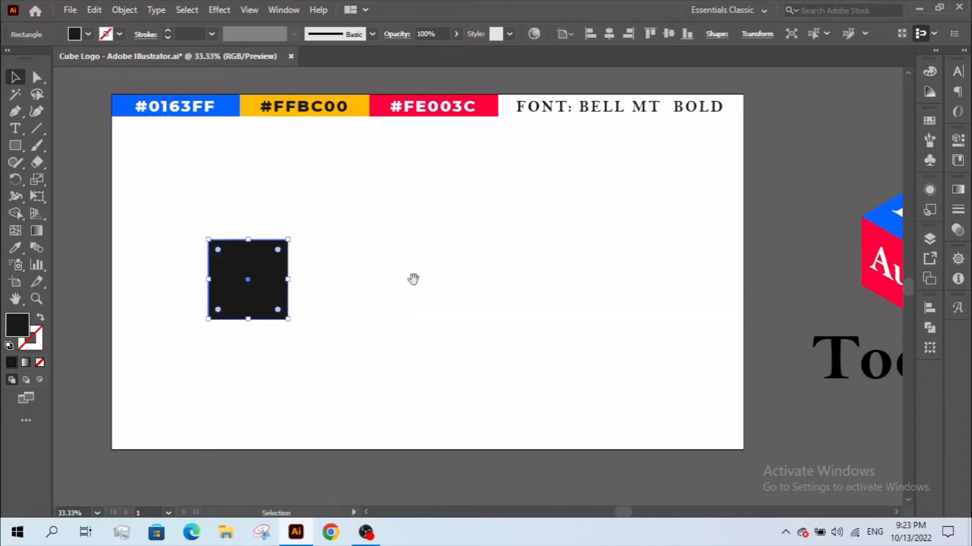
{"action": "left_click_drag", "start_coordinate": [412, 279], "coordinate": [401, 280]}
{"action": "left_click", "coordinate": [399, 279]}
Step: Add the text "Au" in Bell MT Bold to the right of the square
{"action": "left_click", "coordinate": [15, 128]}
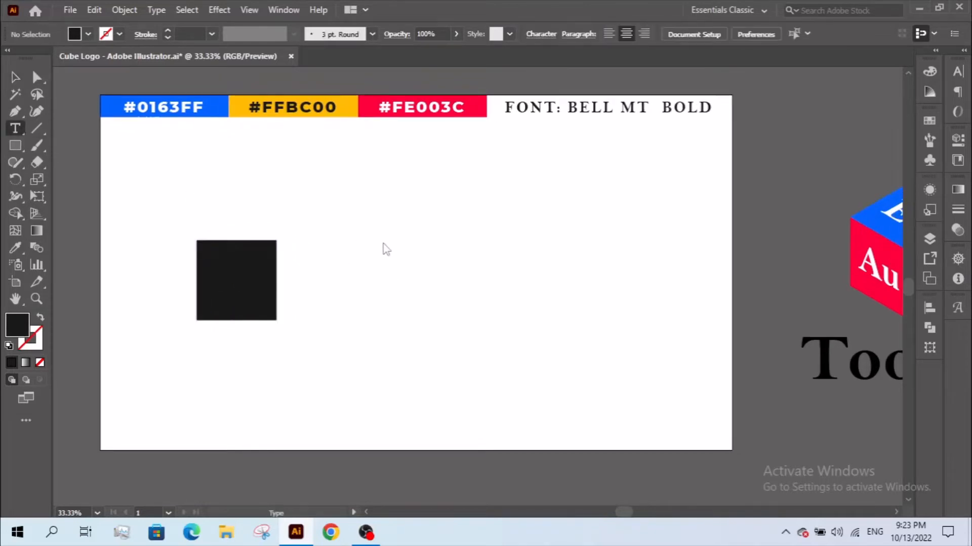
{"action": "left_click", "coordinate": [390, 242]}
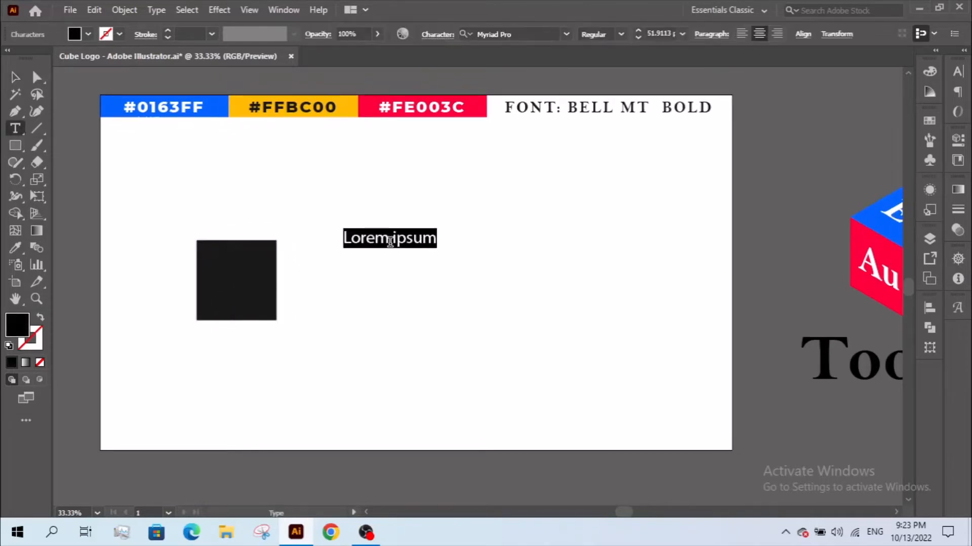
{"action": "left_click", "coordinate": [513, 31]}
{"action": "type", "text": "Bell"}
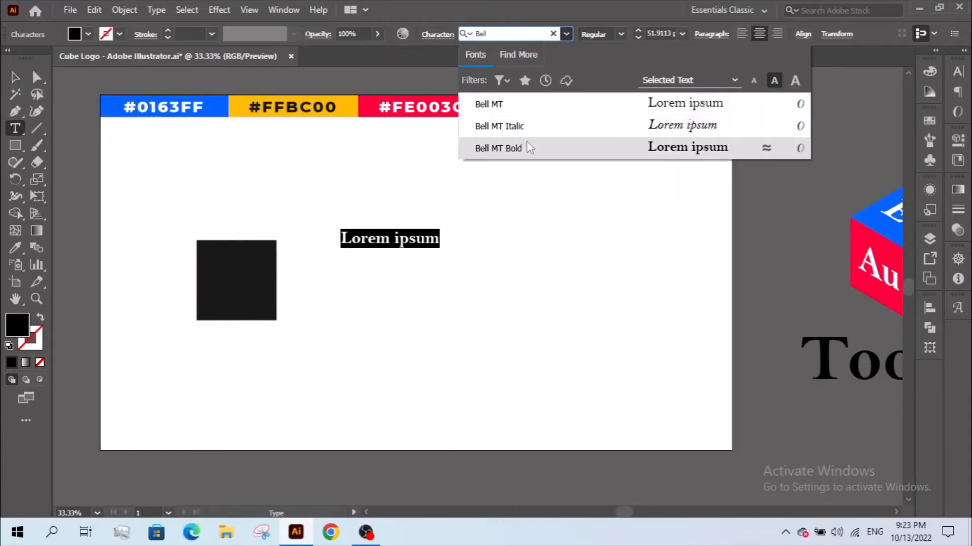
{"action": "left_click", "coordinate": [528, 148]}
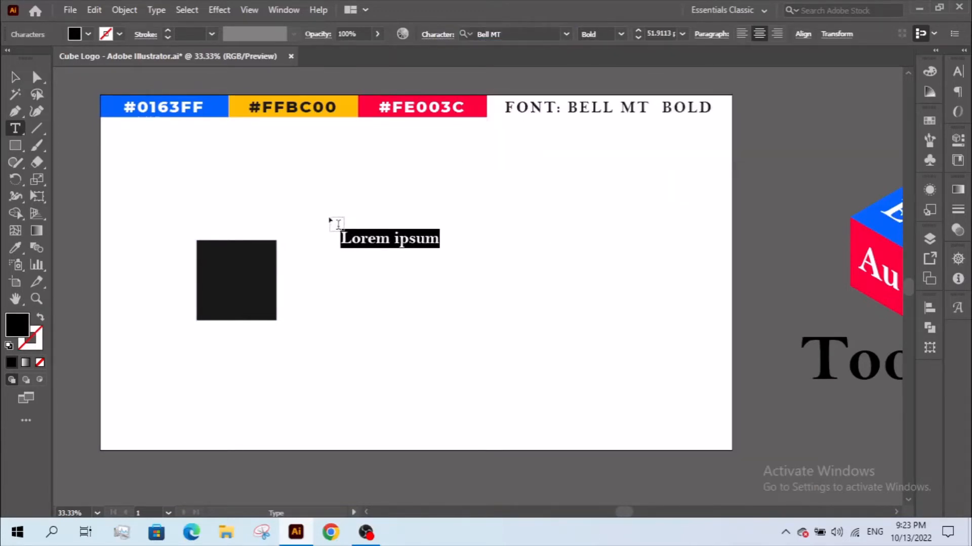
{"action": "type", "text": "A"}
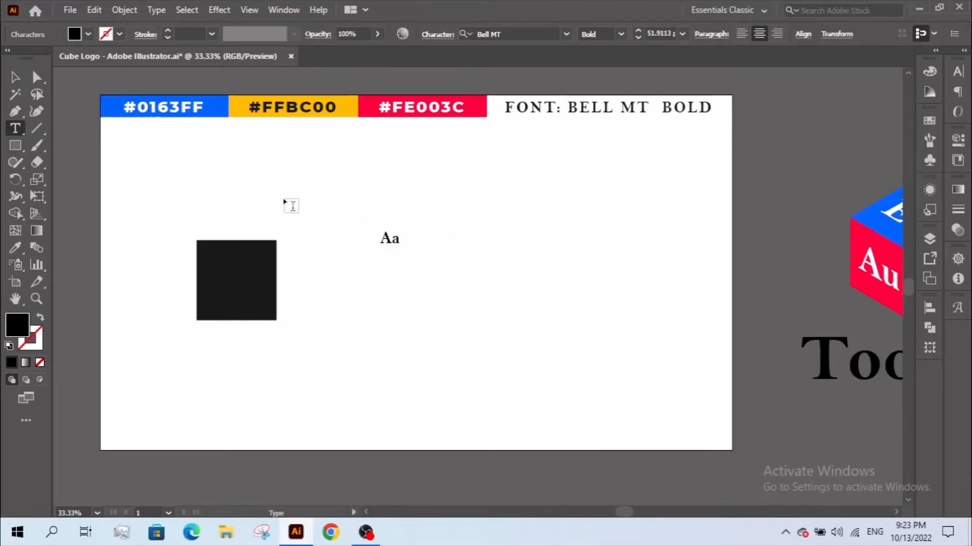
{"action": "type", "text": "u"}
{"action": "left_click", "coordinate": [11, 77]}
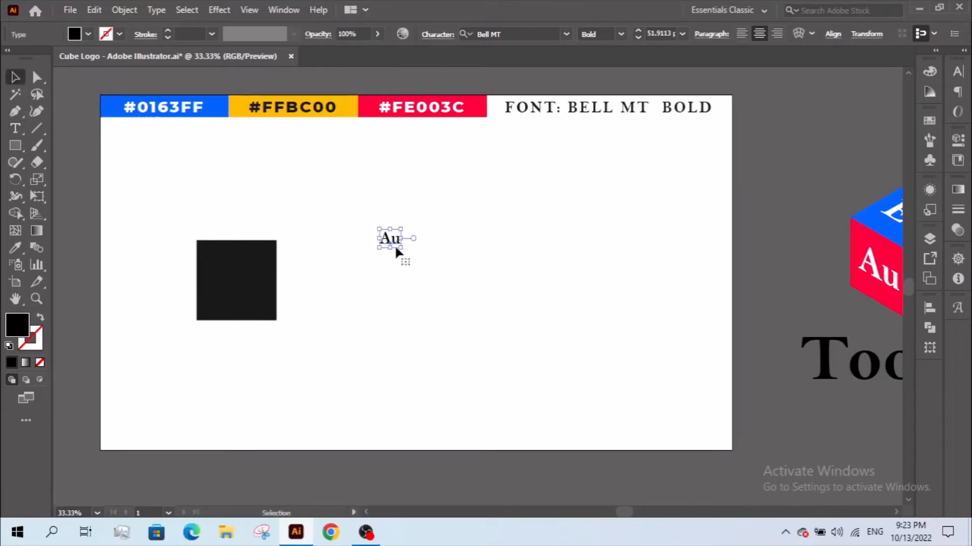
Step: Enlarge the "Au" text to about 71 pt and make a copy to its right that reads "Eq"
{"action": "left_click_drag", "start_coordinate": [395, 246], "coordinate": [506, 270]}
{"action": "key", "text": "space"}
{"action": "left_click", "coordinate": [479, 288]}
{"action": "key", "text": "a"}
{"action": "double_click", "coordinate": [477, 271]}
{"action": "type", "text": "E"}
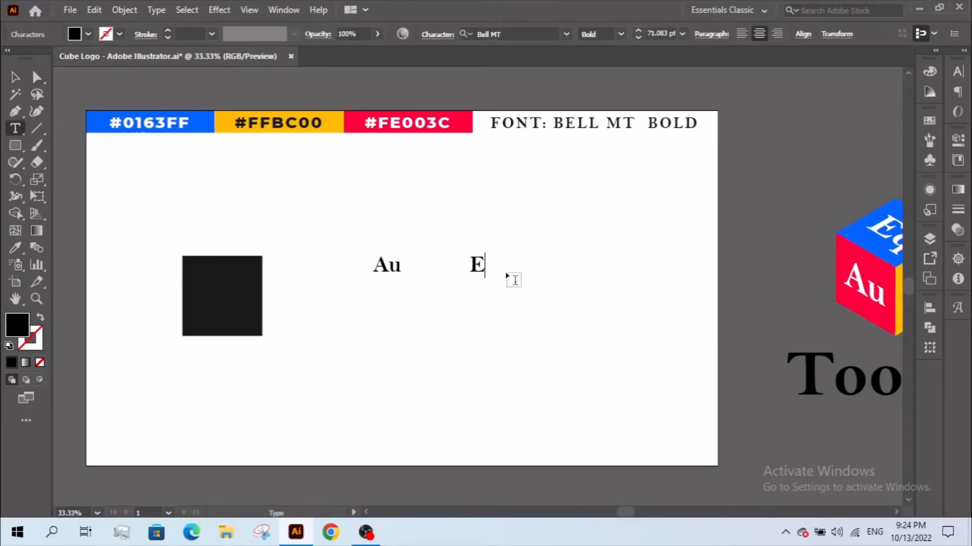
{"action": "type", "text": "q"}
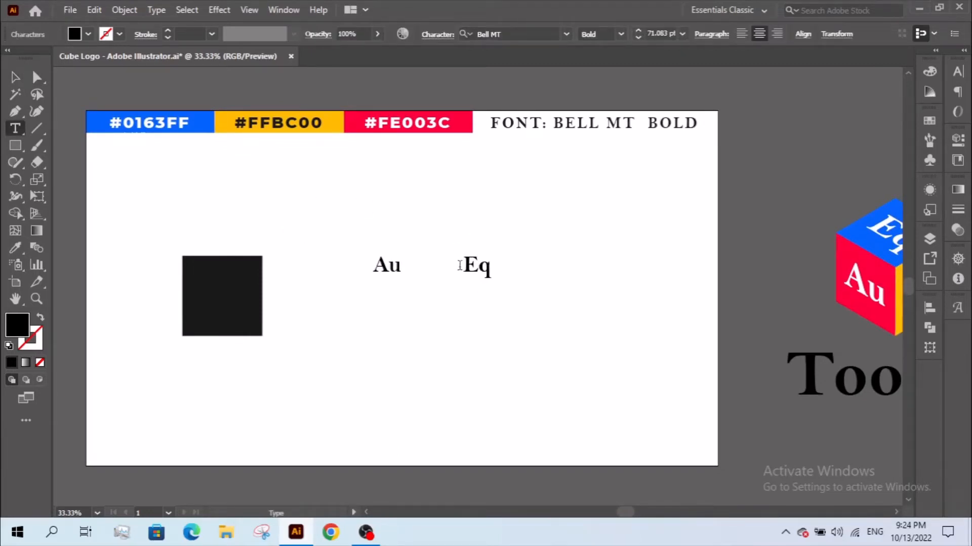
{"action": "left_click", "coordinate": [14, 77]}
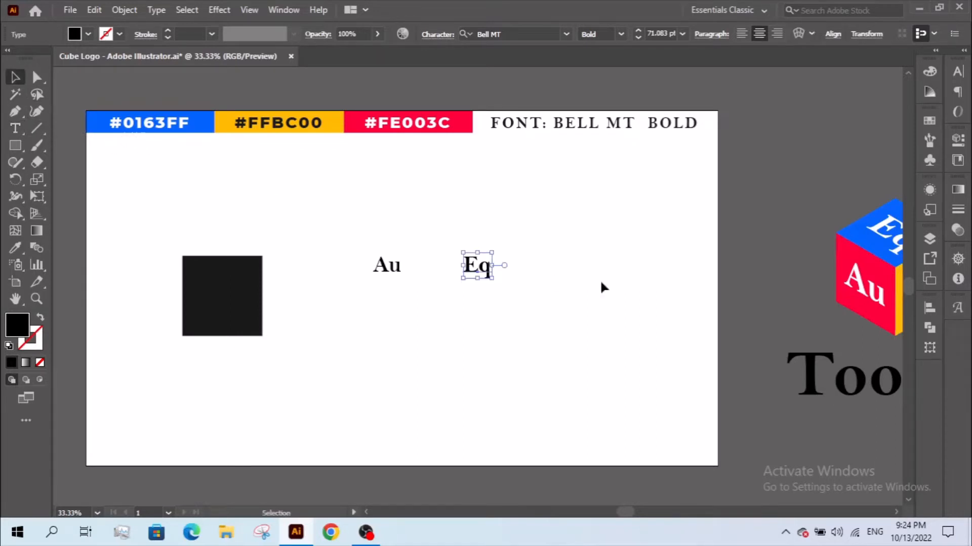
Step: Duplicate the "Eq" text to its right and change the copy to "T"
{"action": "left_click_drag", "start_coordinate": [478, 271], "coordinate": [532, 271]}
{"action": "double_click", "coordinate": [533, 271]}
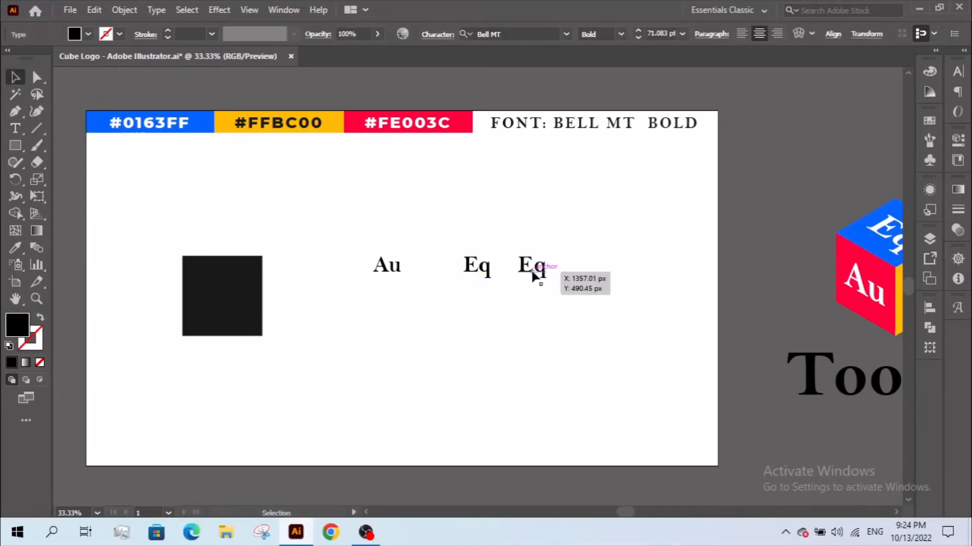
{"action": "double_click", "coordinate": [543, 270]}
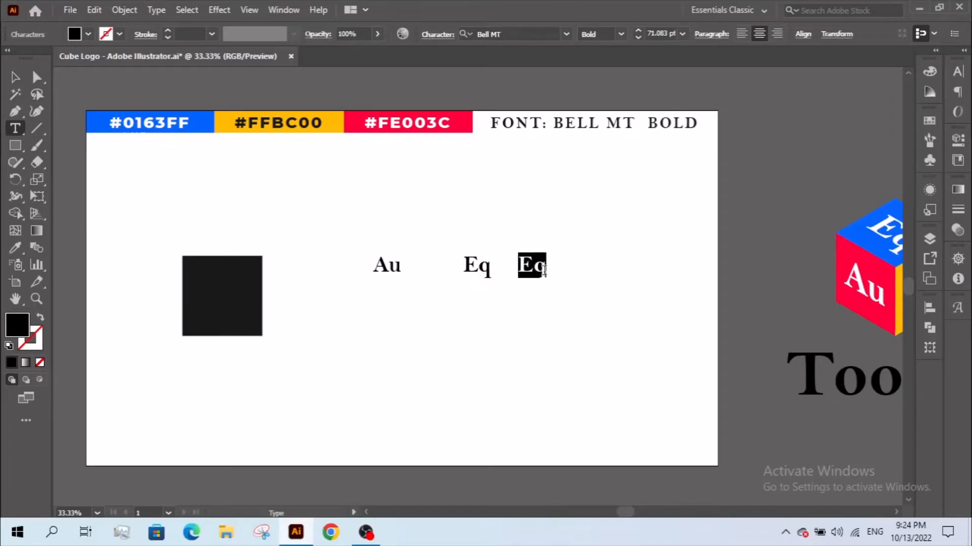
{"action": "type", "text": "T"}
{"action": "key", "text": "Escape"}
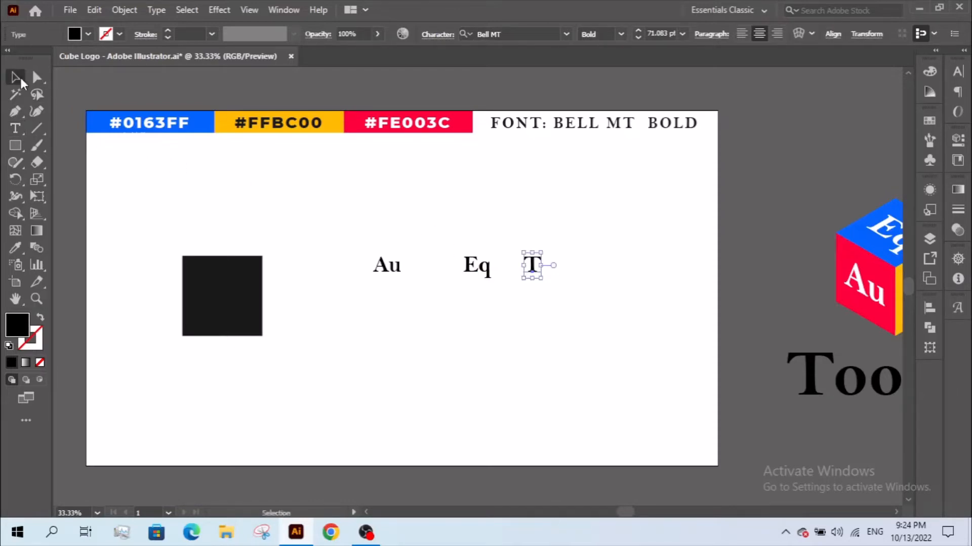
{"action": "key", "text": "z"}
{"action": "left_click", "coordinate": [515, 296]}
{"action": "left_click_drag", "start_coordinate": [431, 277], "coordinate": [483, 303]}
{"action": "left_click", "coordinate": [549, 300], "text": "alt"}
{"action": "left_click", "coordinate": [549, 301], "text": "alt"}
{"action": "left_click", "coordinate": [196, 166]}
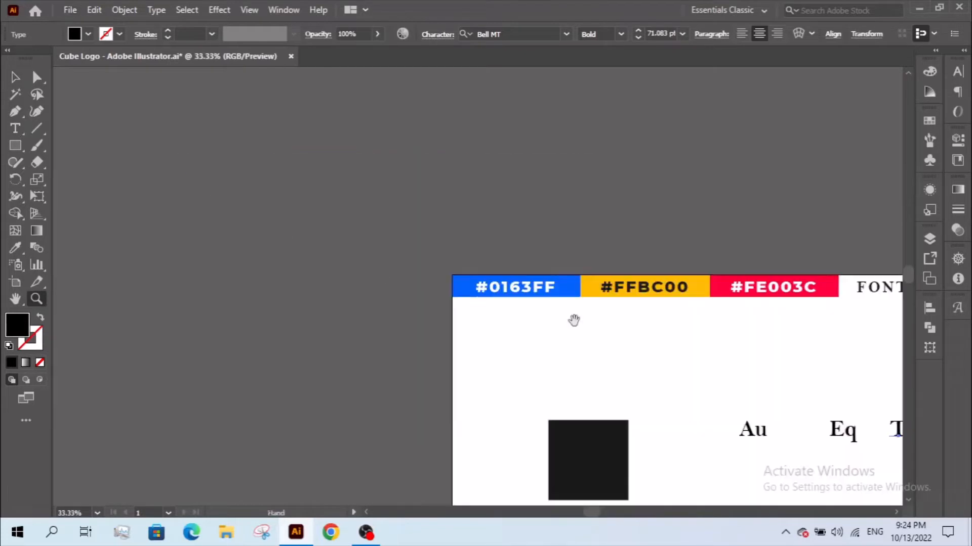
{"action": "left_click_drag", "start_coordinate": [573, 320], "coordinate": [293, 206]}
{"action": "key", "text": "v"}
{"action": "key", "text": "ctrl+0"}
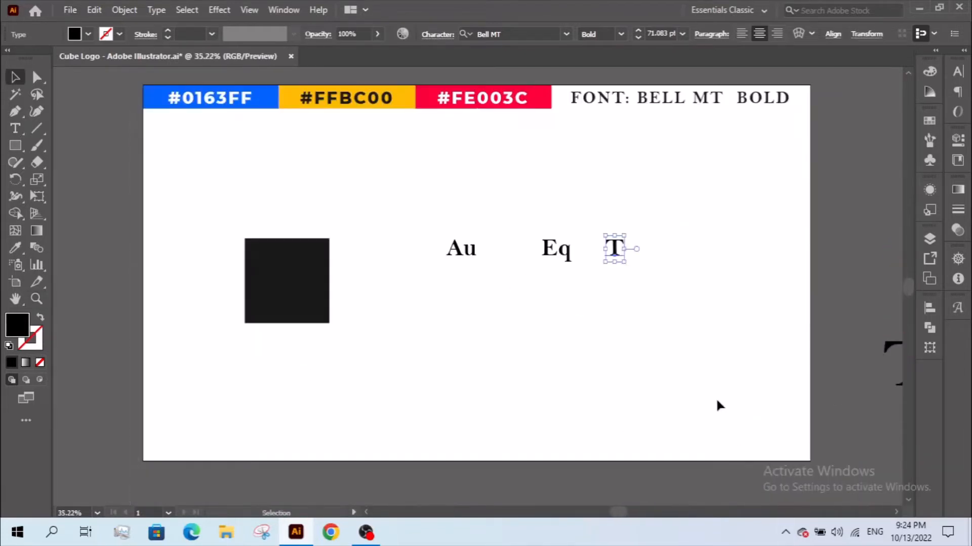
{"action": "scroll", "coordinate": [716, 405], "scroll_direction": "up", "scroll_amount": 1}
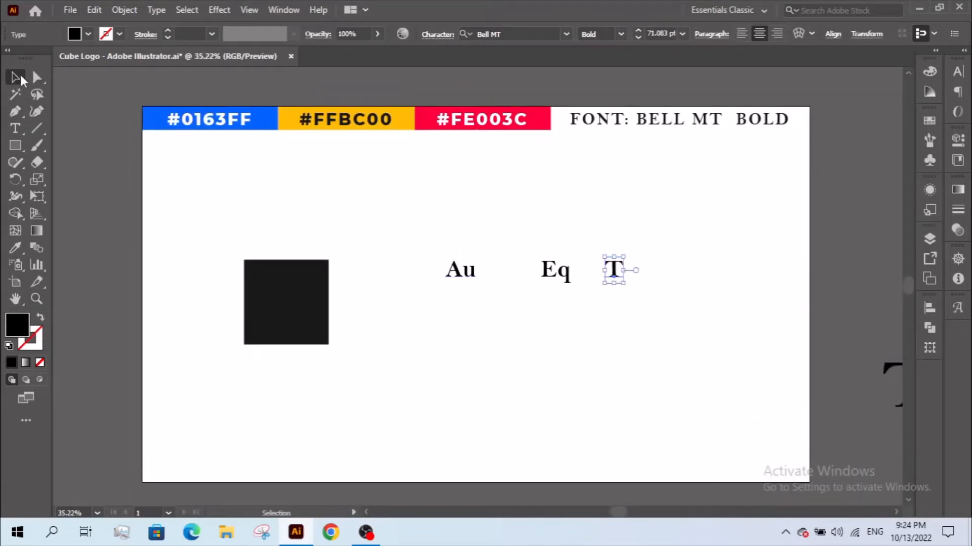
Step: Move the "Au", "Eq" and "T" texts closer together in one row
{"action": "left_click", "coordinate": [454, 229]}
{"action": "left_click_drag", "start_coordinate": [544, 277], "coordinate": [521, 277]}
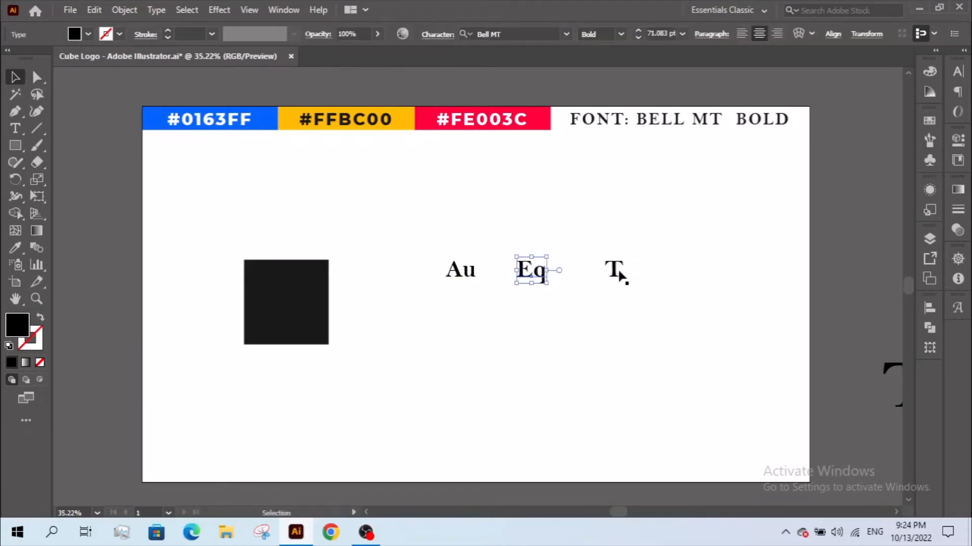
{"action": "left_click_drag", "start_coordinate": [620, 276], "coordinate": [575, 288]}
{"action": "left_click", "coordinate": [552, 313]}
{"action": "left_click_drag", "start_coordinate": [465, 278], "coordinate": [480, 278]}
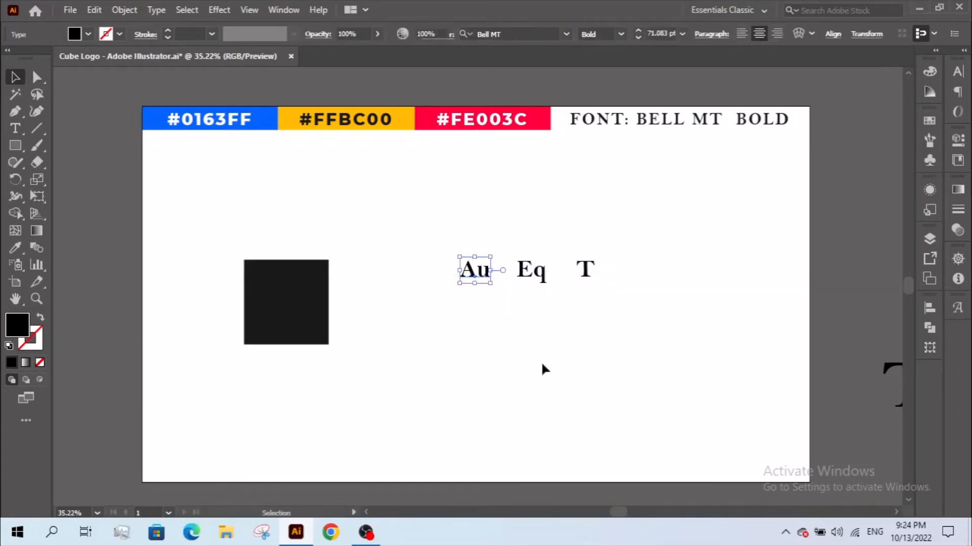
{"action": "left_click", "coordinate": [541, 363]}
{"action": "left_click", "coordinate": [477, 276]}
{"action": "left_click", "coordinate": [397, 253]}
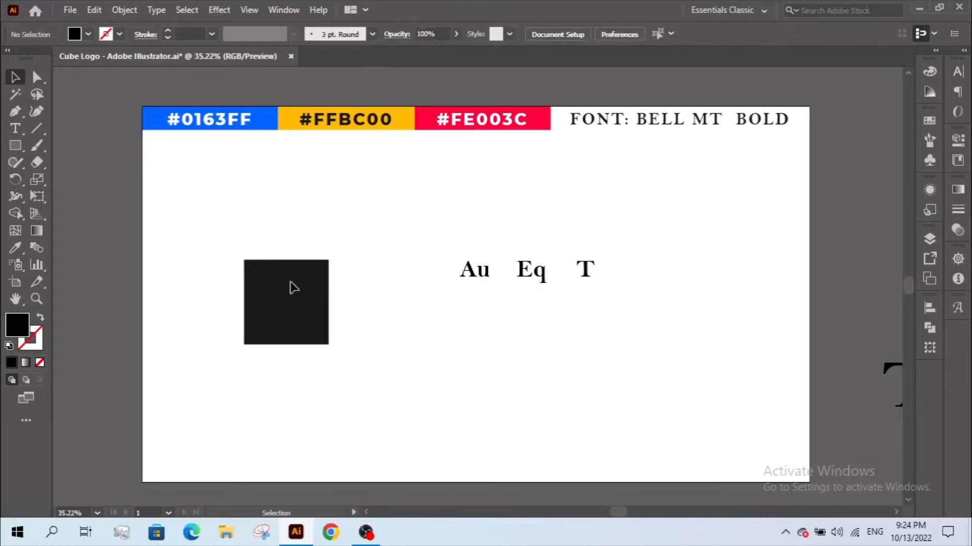
Step: Copy the dark square, paste it in place and move the copy directly to the right of the original
{"action": "left_click", "coordinate": [293, 286]}
{"action": "left_click", "coordinate": [478, 278]}
{"action": "left_click", "coordinate": [298, 309]}
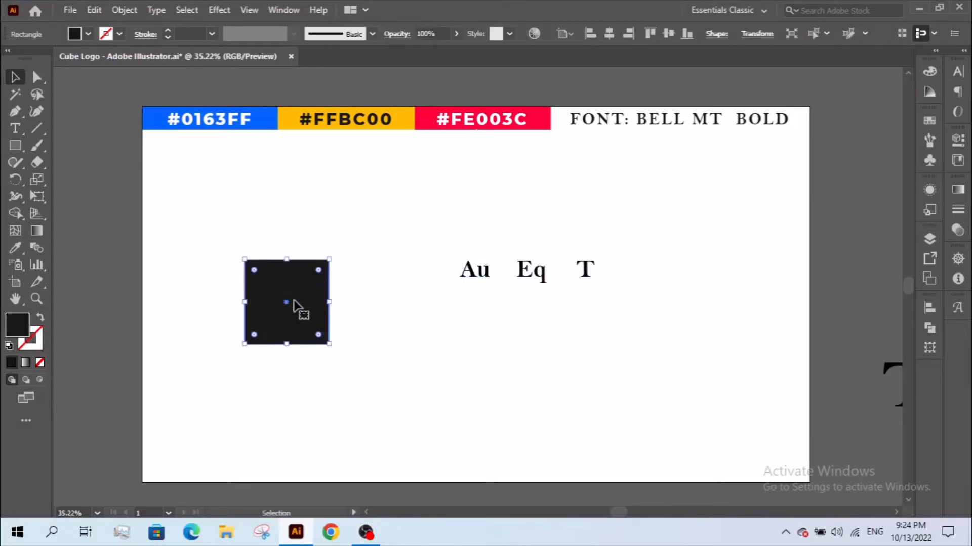
{"action": "left_click", "coordinate": [94, 10]}
{"action": "left_click", "coordinate": [117, 76]}
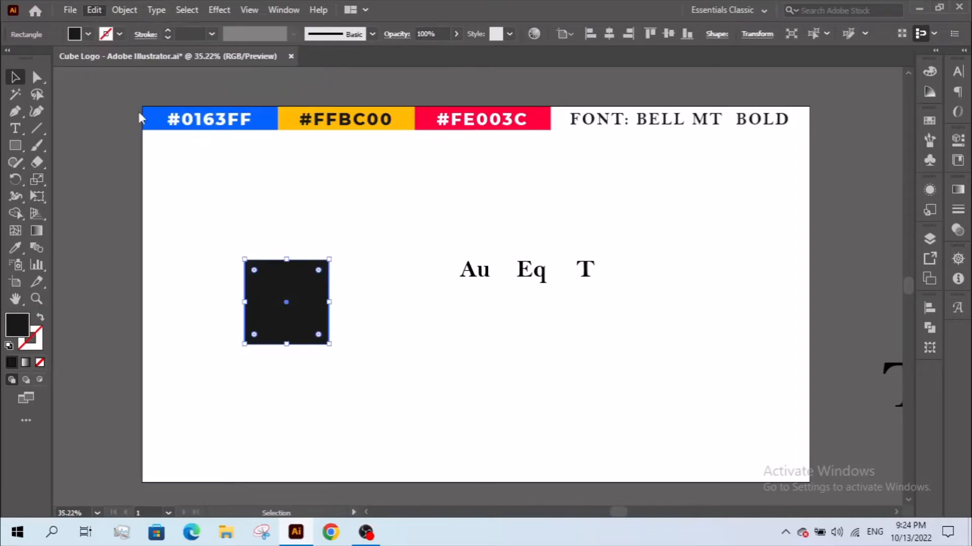
{"action": "left_click", "coordinate": [94, 10]}
{"action": "left_click", "coordinate": [130, 139]}
{"action": "left_click_drag", "start_coordinate": [282, 298], "coordinate": [387, 319]}
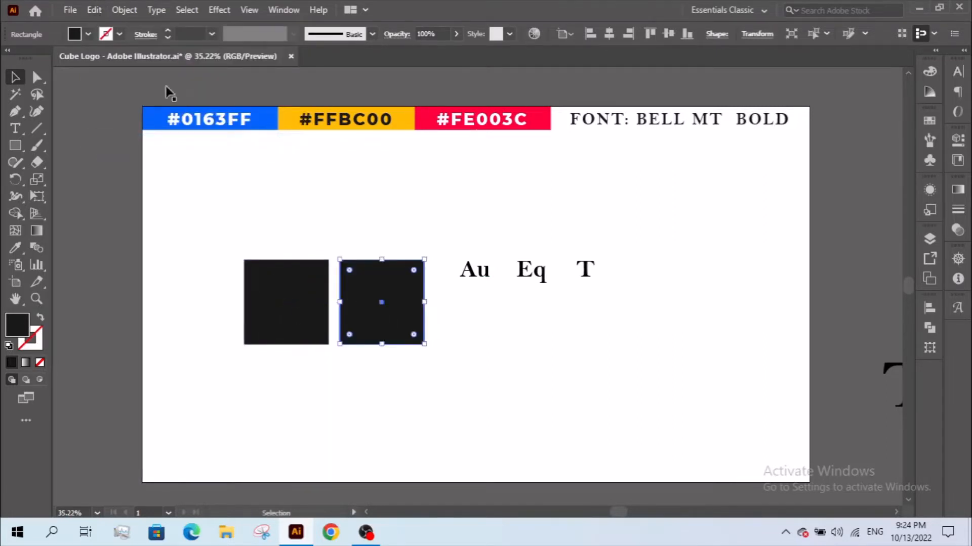
Step: Paste a third copy of the square and line it up to the right of the second one
{"action": "left_click", "coordinate": [94, 10]}
{"action": "left_click", "coordinate": [117, 78]}
{"action": "left_click", "coordinate": [94, 9]}
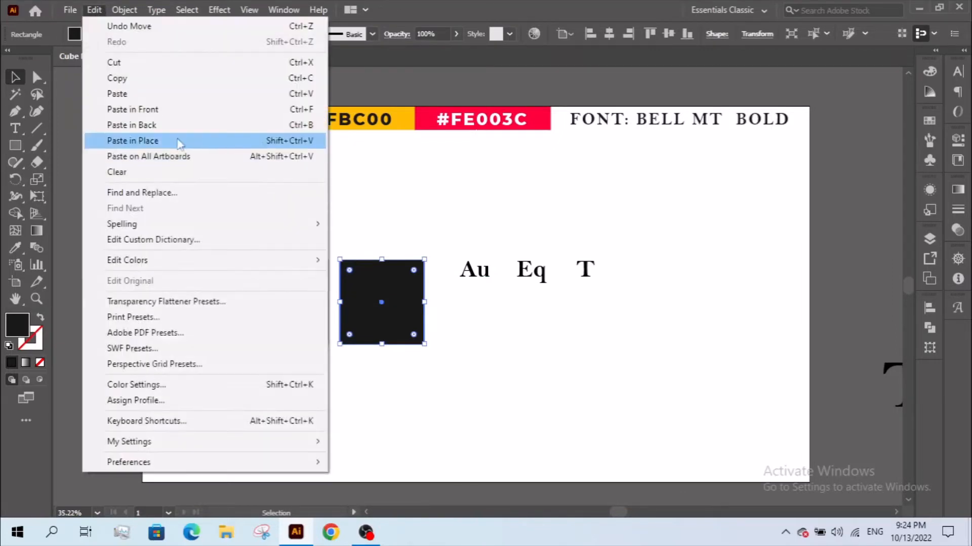
{"action": "left_click", "coordinate": [147, 94]}
{"action": "left_click_drag", "start_coordinate": [474, 286], "coordinate": [478, 302]}
Step: Move all three squares together down below the row of letter texts
{"action": "left_click_drag", "start_coordinate": [565, 293], "coordinate": [265, 304]}
{"action": "left_click_drag", "start_coordinate": [401, 292], "coordinate": [397, 348]}
{"action": "left_click", "coordinate": [616, 342]}
Step: Place the "Au" text on the first square and colour it white by sampling the artboard background with the Eyedropper
{"action": "left_click", "coordinate": [473, 274]}
{"action": "left_click_drag", "start_coordinate": [482, 274], "coordinate": [291, 362]}
{"action": "right_click", "coordinate": [289, 362]}
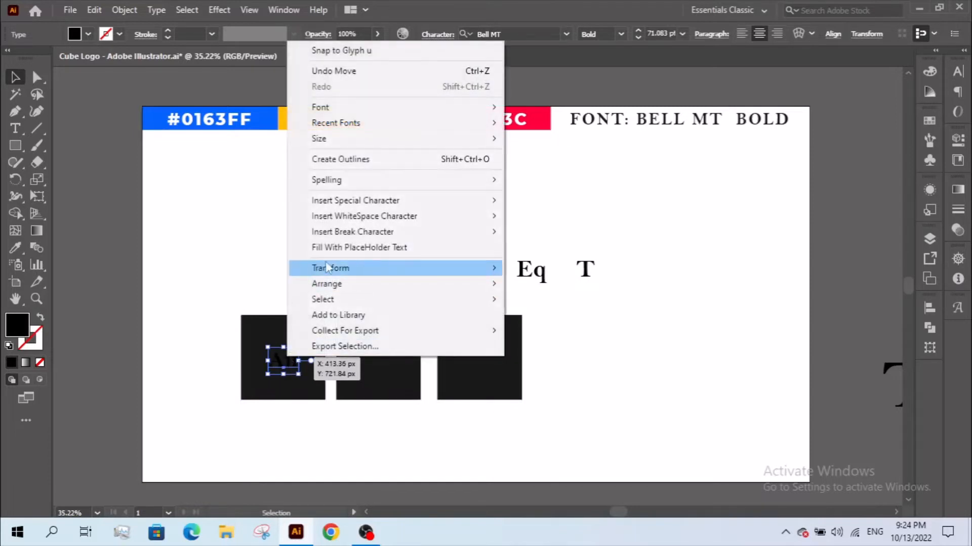
{"action": "left_click", "coordinate": [237, 262]}
{"action": "left_click", "coordinate": [285, 367]}
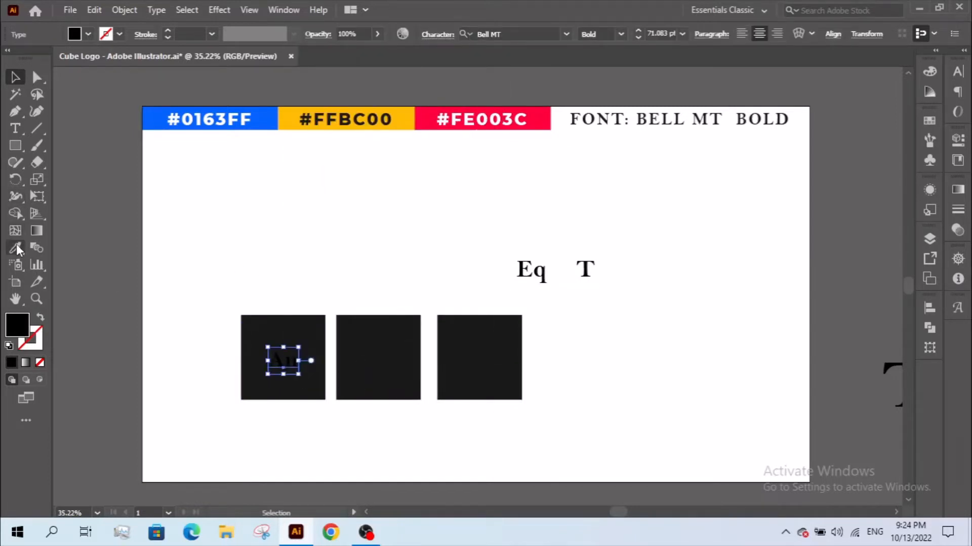
{"action": "left_click", "coordinate": [17, 247]}
{"action": "left_click", "coordinate": [307, 245]}
{"action": "left_click", "coordinate": [15, 79]}
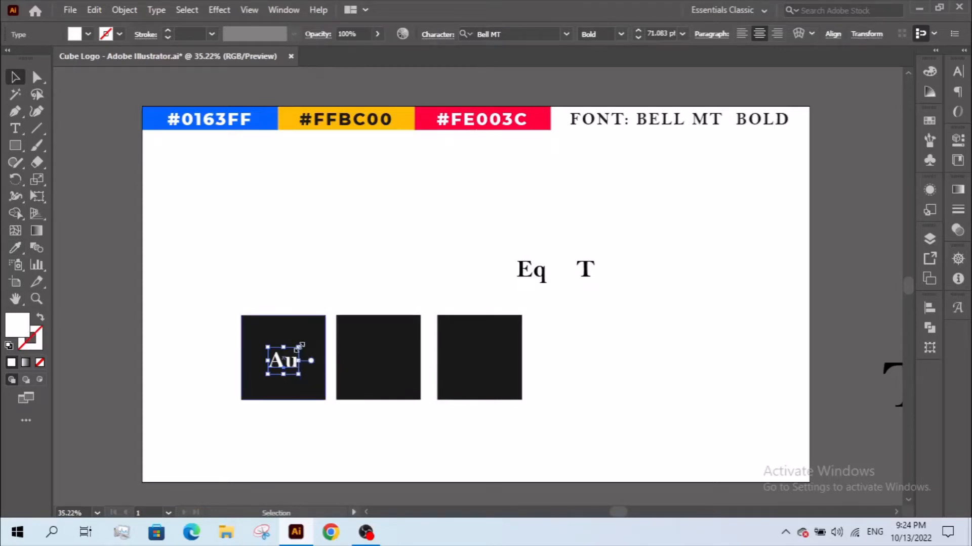
Step: Enlarge the "Au" text proportionally about its centre so it fills more of the first square
{"action": "left_click_drag", "start_coordinate": [298, 347], "coordinate": [315, 325]}
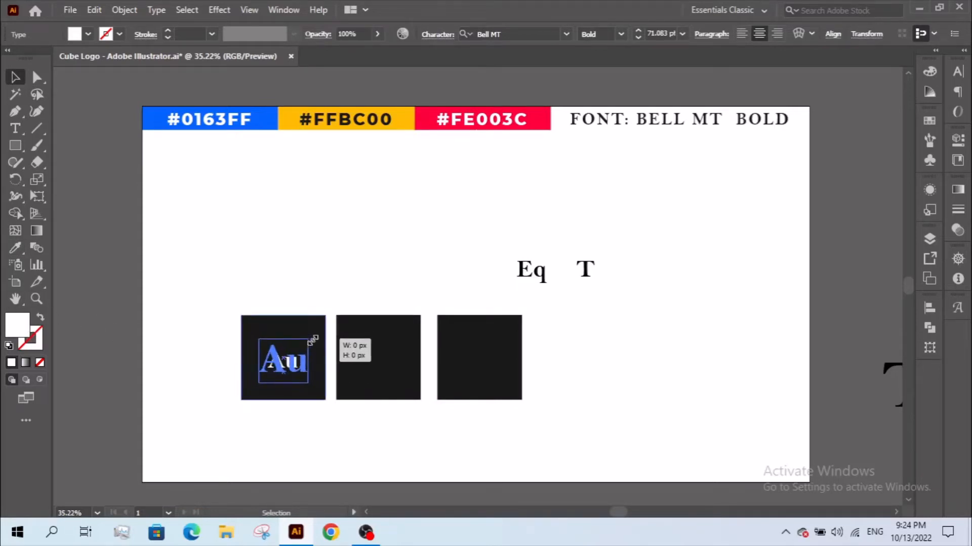
{"action": "left_click", "coordinate": [310, 288]}
Step: Fill the square behind "Au" with the blue sampled from the #0163FF swatch
{"action": "left_click", "coordinate": [312, 332]}
{"action": "left_click", "coordinate": [16, 247]}
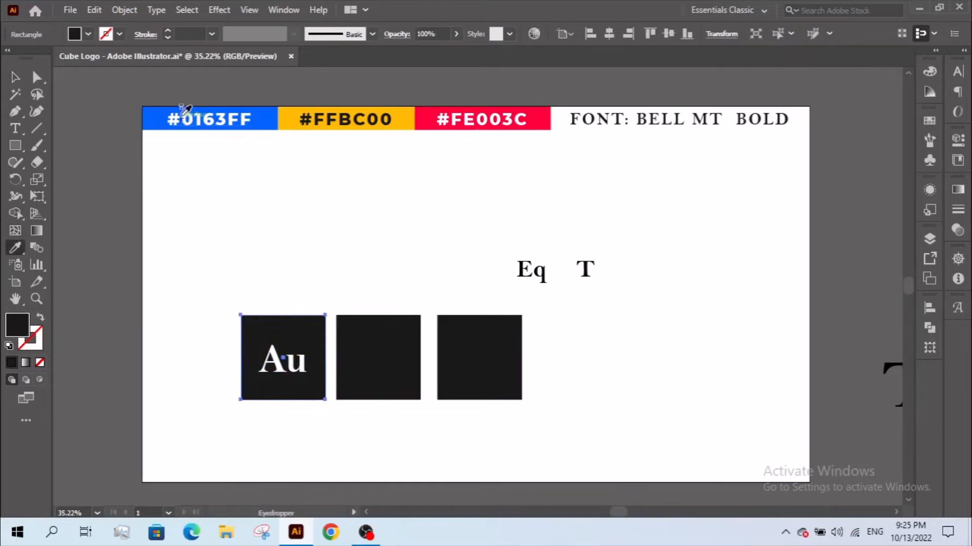
{"action": "left_click", "coordinate": [152, 114]}
{"action": "left_click", "coordinate": [15, 77]}
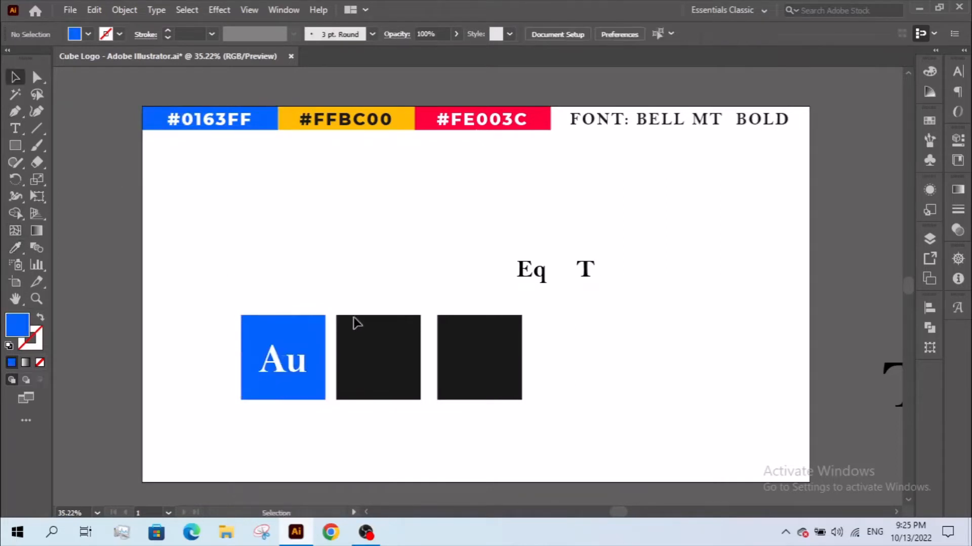
Step: Fill the middle square with the blue sampled from the #0163FF swatch
{"action": "left_click", "coordinate": [369, 325]}
{"action": "left_click", "coordinate": [16, 248]}
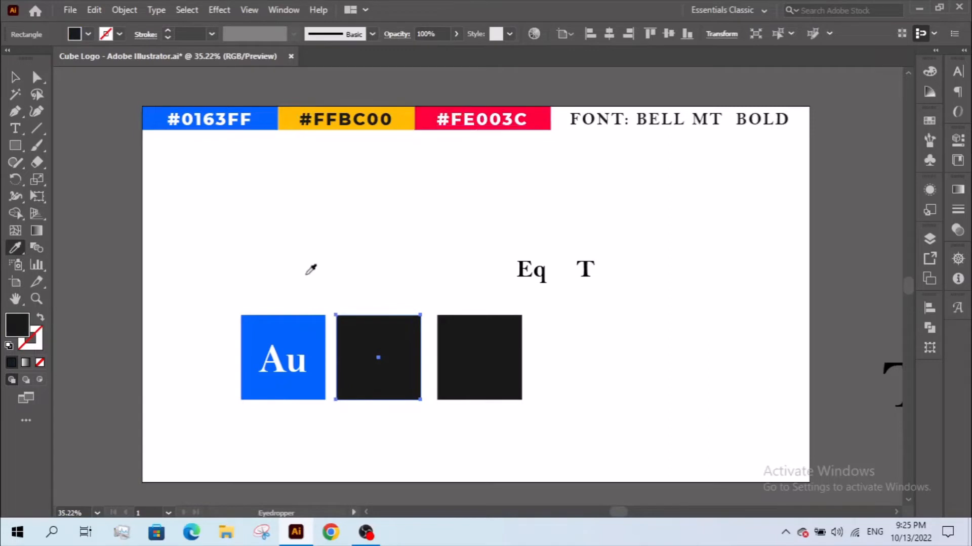
{"action": "left_click", "coordinate": [269, 116]}
{"action": "key", "text": "v"}
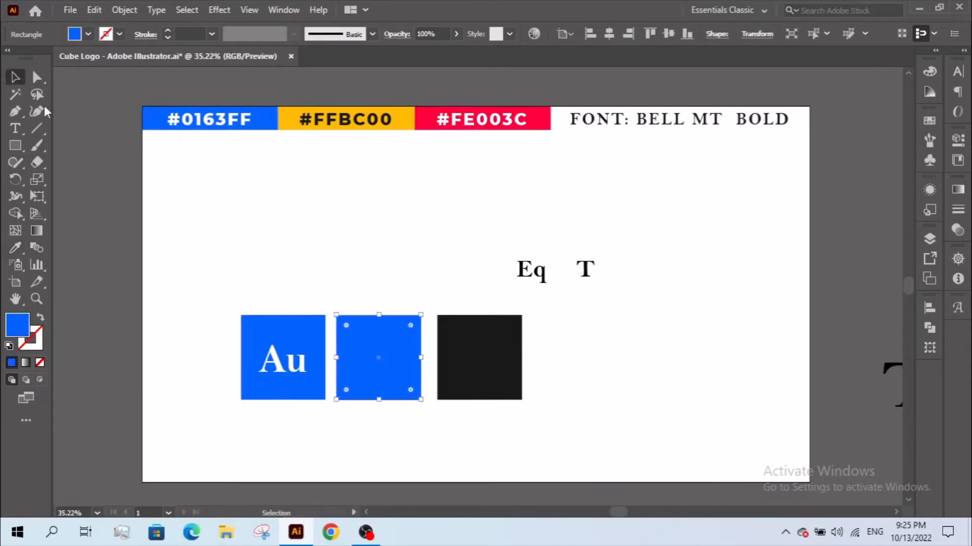
Step: Recolour the "Au" square with the red sampled from the #FE003C swatch
{"action": "left_click", "coordinate": [314, 342]}
{"action": "key", "text": "i"}
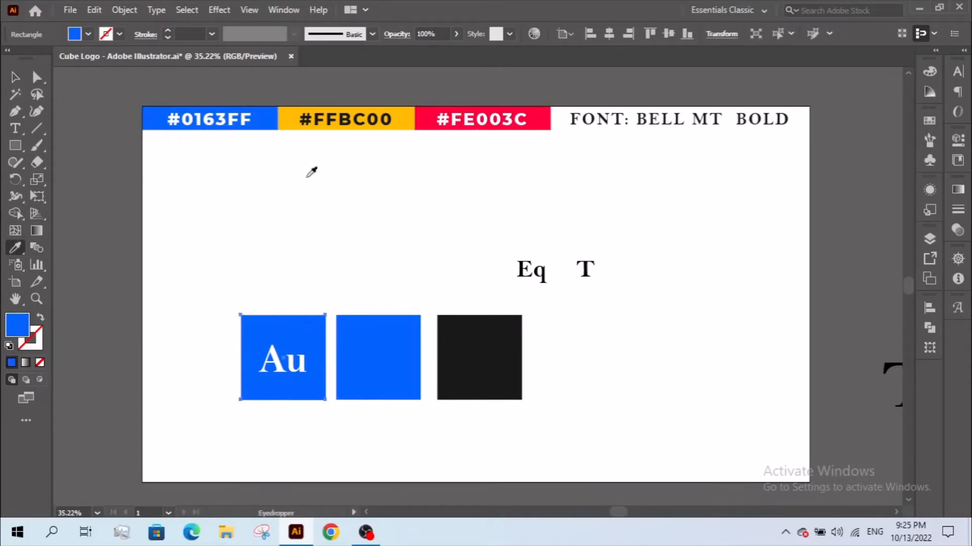
{"action": "left_click", "coordinate": [424, 121]}
{"action": "left_click", "coordinate": [15, 77]}
Step: Fill the third square with the yellow sampled from the #FFBC00 swatch
{"action": "left_click", "coordinate": [466, 369]}
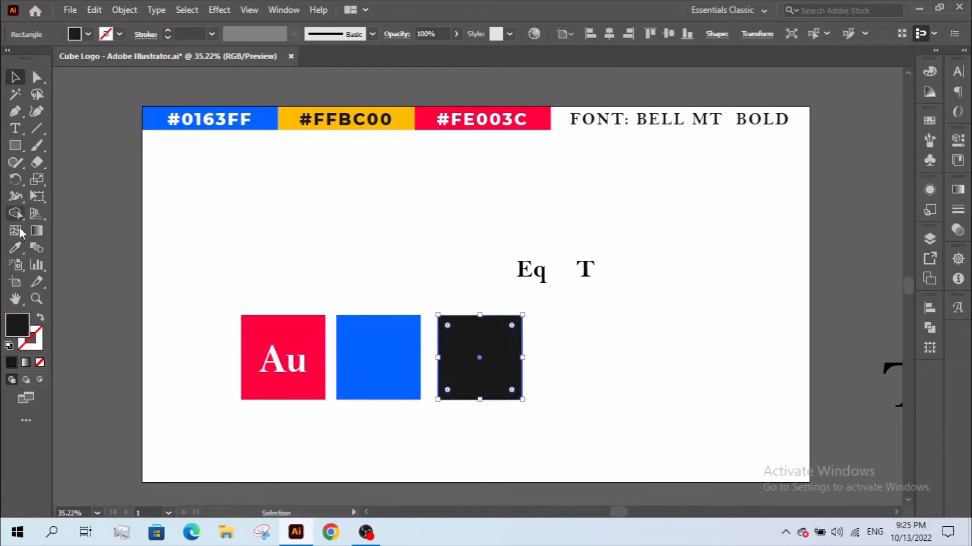
{"action": "key", "text": "i"}
{"action": "left_click", "coordinate": [285, 119]}
{"action": "left_click", "coordinate": [16, 77]}
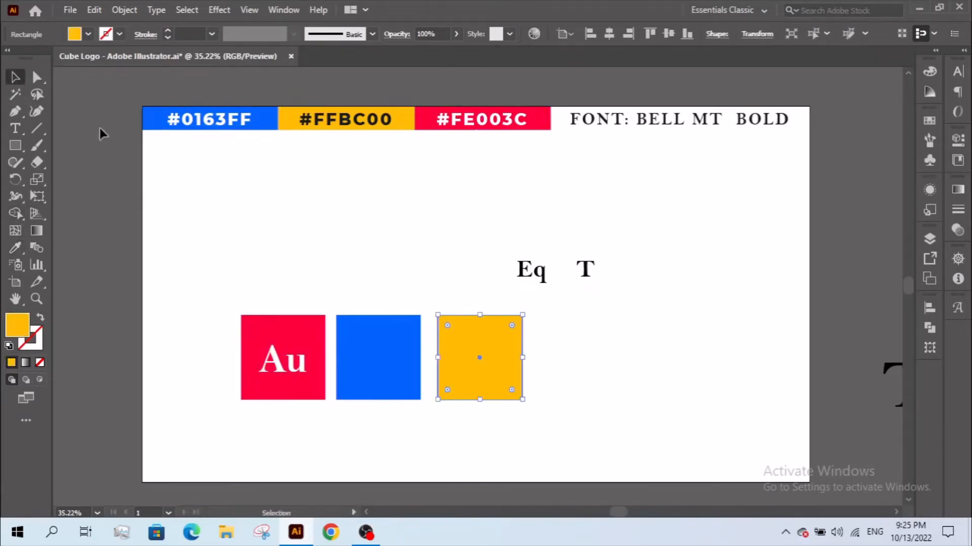
Step: Move the "T" text onto the yellow square and the "Eq" text onto the blue square
{"action": "left_click", "coordinate": [567, 275]}
{"action": "left_click_drag", "start_coordinate": [585, 271], "coordinate": [480, 365]}
{"action": "left_click_drag", "start_coordinate": [531, 273], "coordinate": [423, 364]}
Step: Arrange the red, blue and yellow squares behind their letters in the stacking order
{"action": "left_click", "coordinate": [396, 341]}
{"action": "left_click", "coordinate": [293, 329], "text": "shift"}
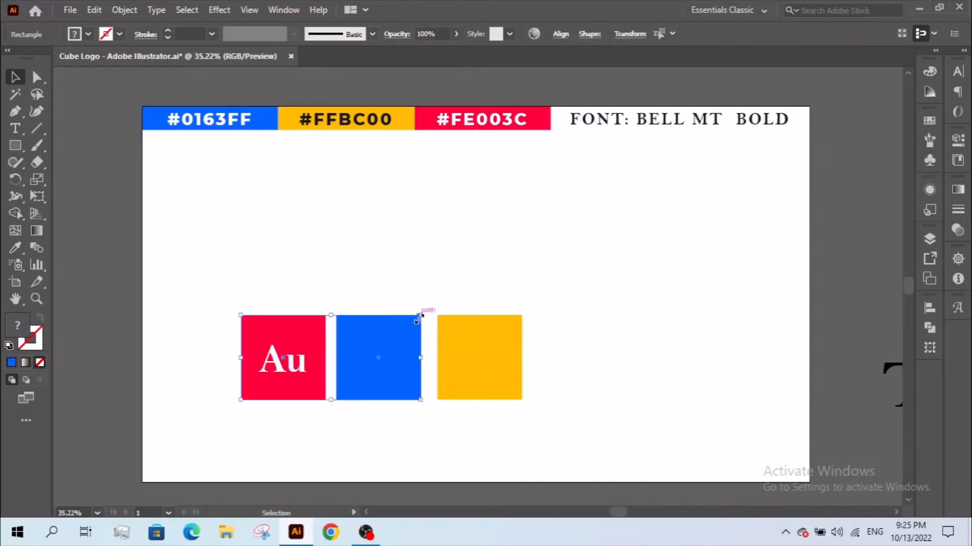
{"action": "right_click", "coordinate": [418, 318]}
{"action": "mouse_move", "coordinate": [481, 244]}
{"action": "left_click", "coordinate": [597, 293]}
{"action": "left_click", "coordinate": [487, 354]}
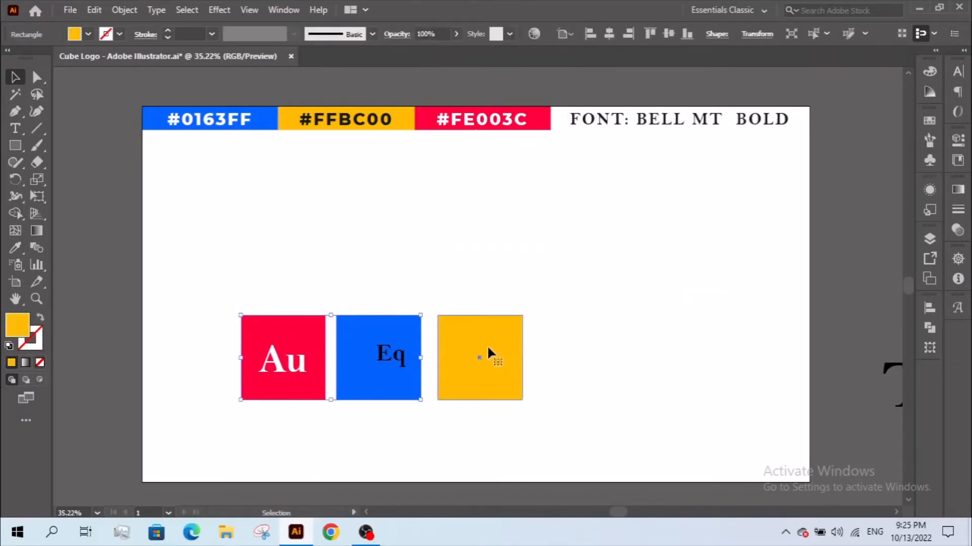
{"action": "right_click", "coordinate": [488, 355]}
{"action": "mouse_move", "coordinate": [526, 274]}
{"action": "left_click", "coordinate": [680, 307]}
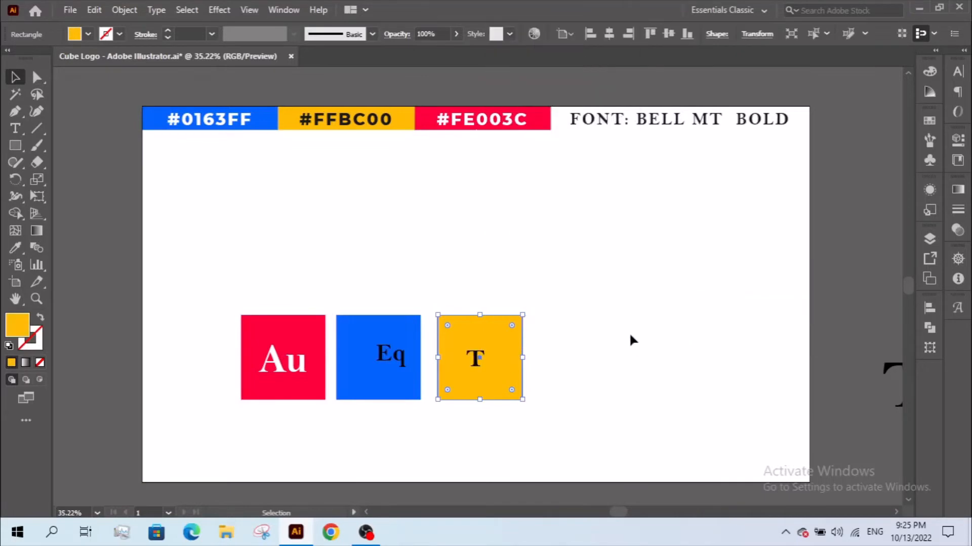
Step: Select the "Eq" and "T" texts and copy the white colour and size of "Au" to them with the Eyedropper
{"action": "left_click", "coordinate": [429, 349]}
{"action": "left_click", "coordinate": [471, 357]}
{"action": "left_click", "coordinate": [390, 354], "text": "shift"}
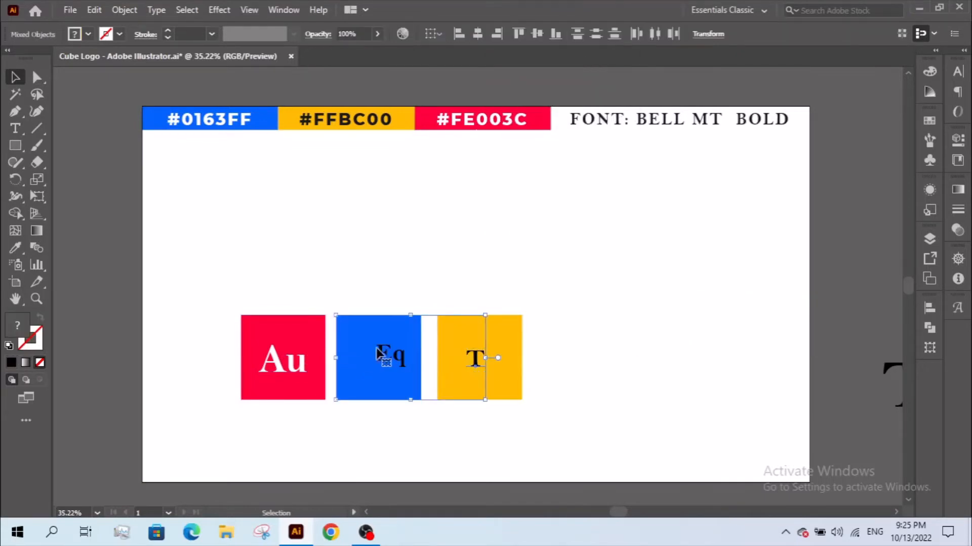
{"action": "left_click_drag", "start_coordinate": [390, 353], "coordinate": [394, 358]}
{"action": "left_click", "coordinate": [357, 324], "text": "shift"}
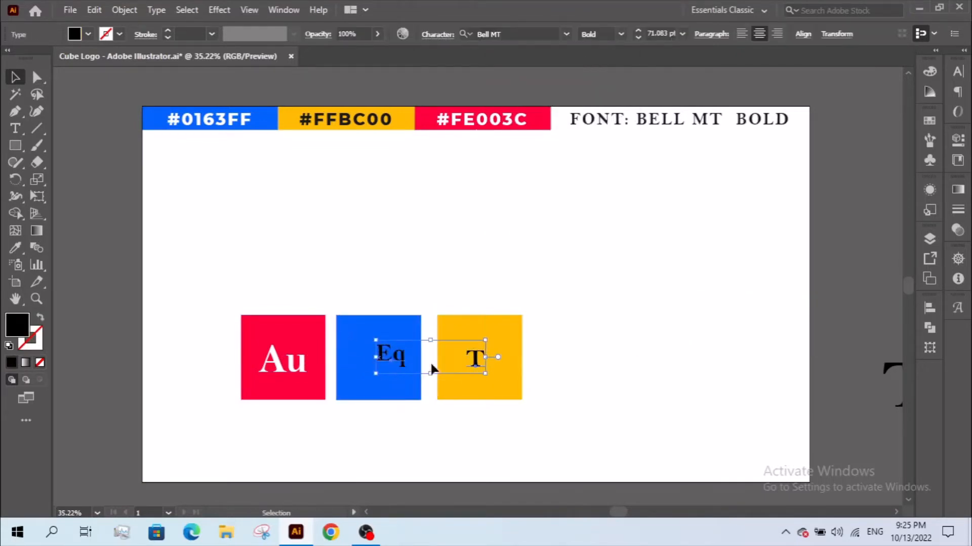
{"action": "left_click", "coordinate": [16, 247]}
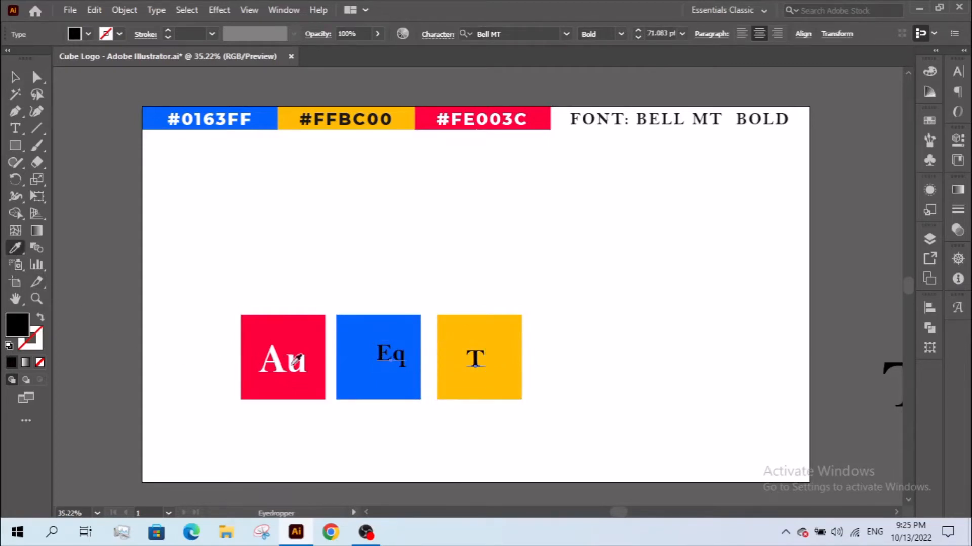
{"action": "left_click", "coordinate": [296, 360]}
{"action": "left_click", "coordinate": [15, 77]}
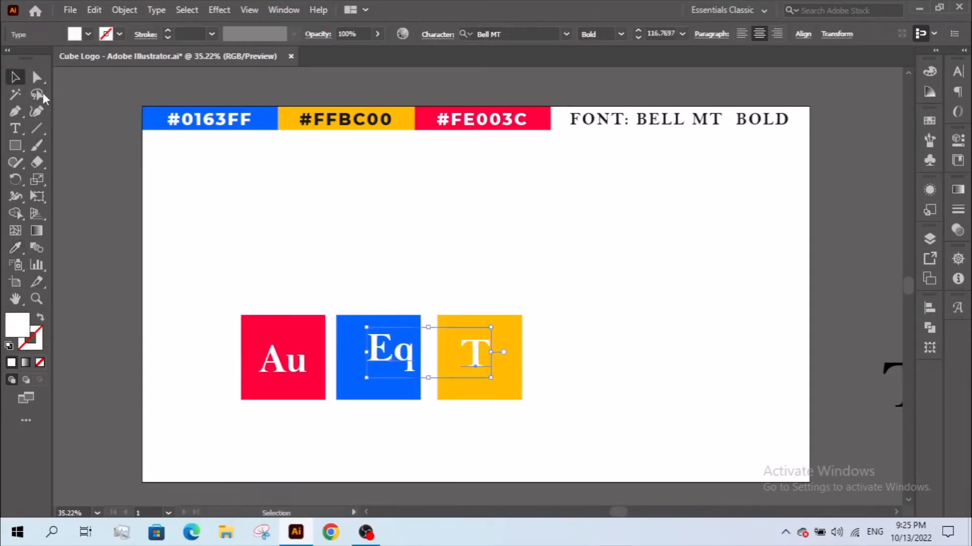
Step: Centre the "Eq" text on the blue square with the align commands
{"action": "left_click", "coordinate": [330, 276]}
{"action": "left_click", "coordinate": [373, 373]}
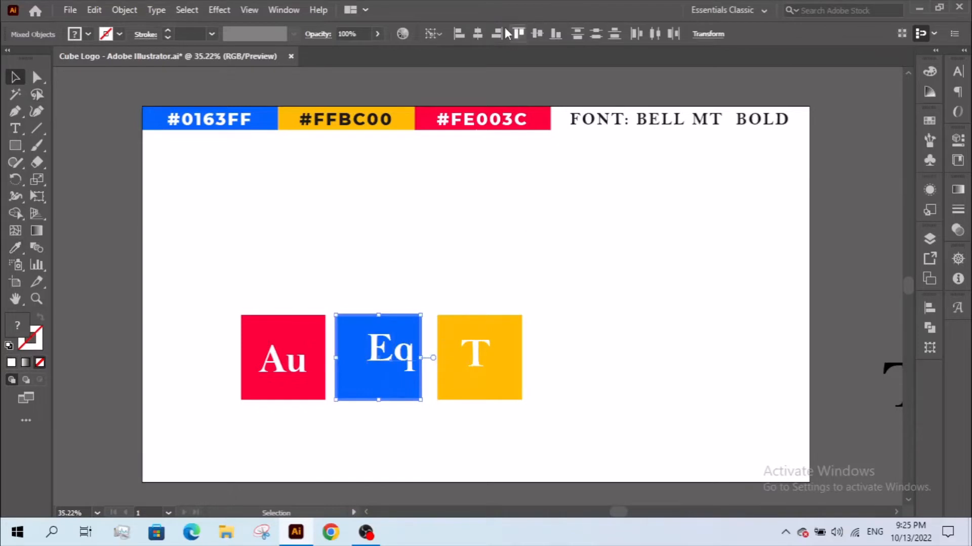
{"action": "left_click", "coordinate": [536, 33]}
{"action": "left_click", "coordinate": [521, 299]}
Step: Centre the "T" text on the yellow square with the align commands
{"action": "left_click", "coordinate": [479, 354]}
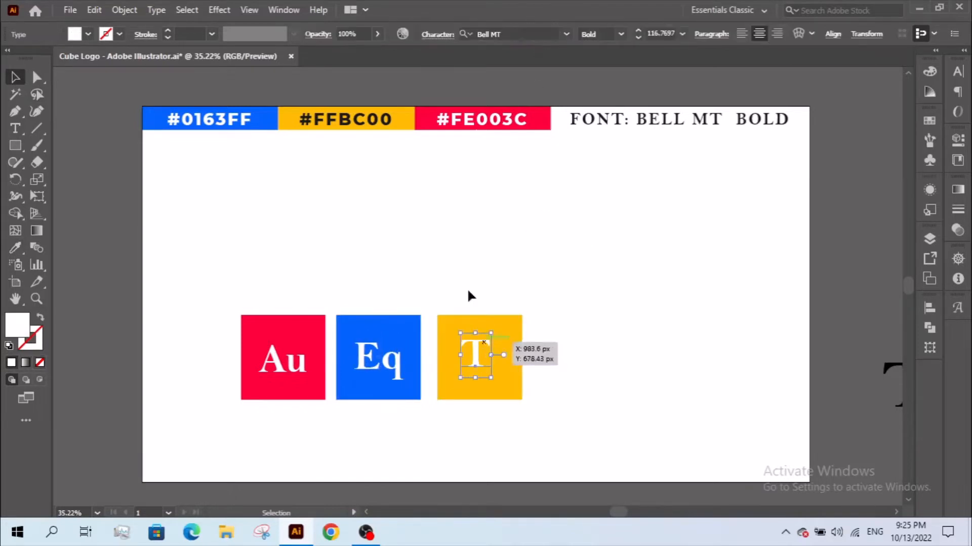
{"action": "left_click", "coordinate": [531, 370]}
{"action": "left_click_drag", "start_coordinate": [553, 386], "coordinate": [506, 292]}
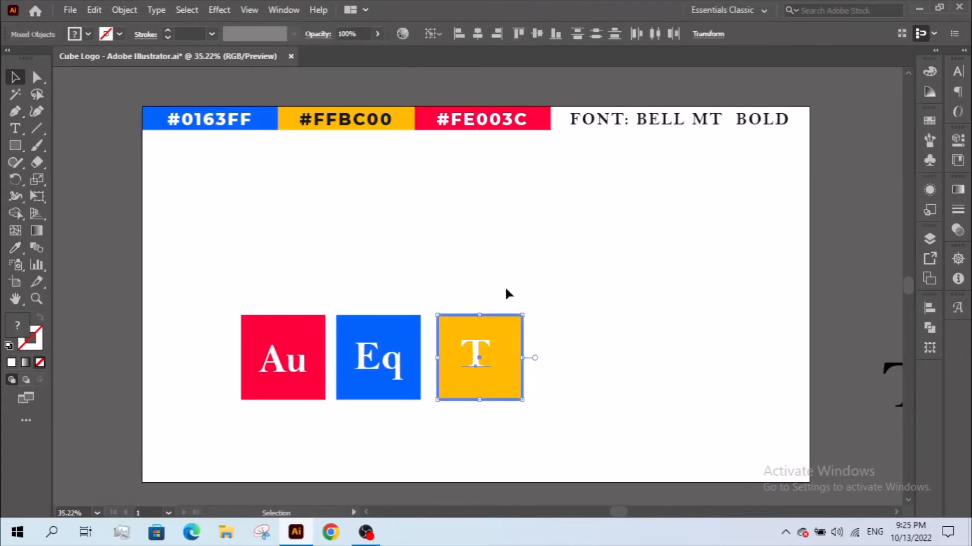
{"action": "left_click", "coordinate": [478, 34]}
{"action": "left_click", "coordinate": [555, 296]}
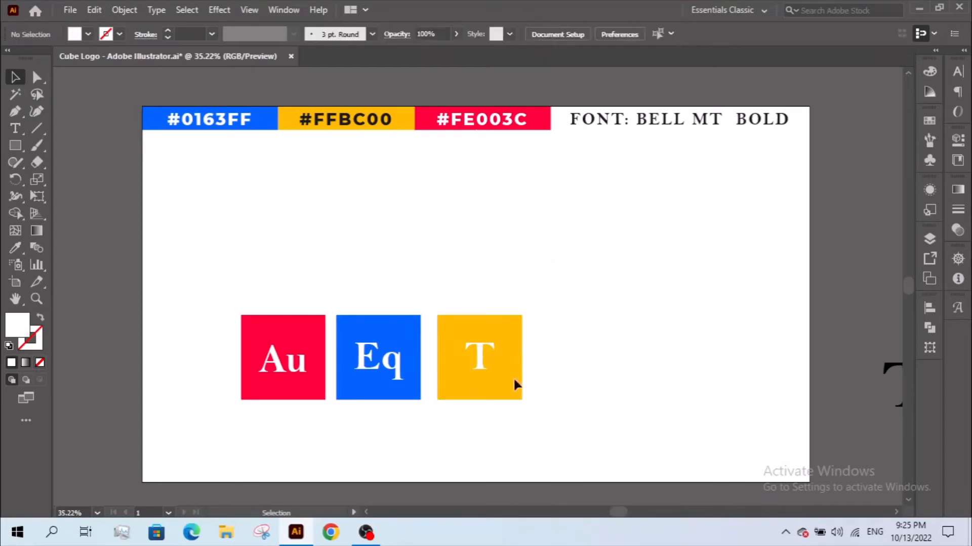
Step: Group the three coloured squares together with their letters
{"action": "left_click", "coordinate": [487, 360]}
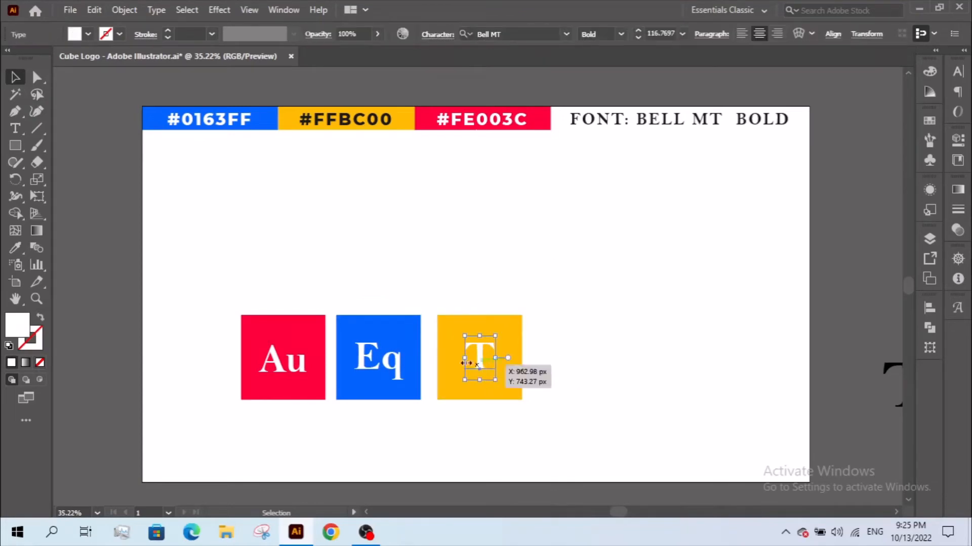
{"action": "left_click", "coordinate": [390, 369], "text": "shift"}
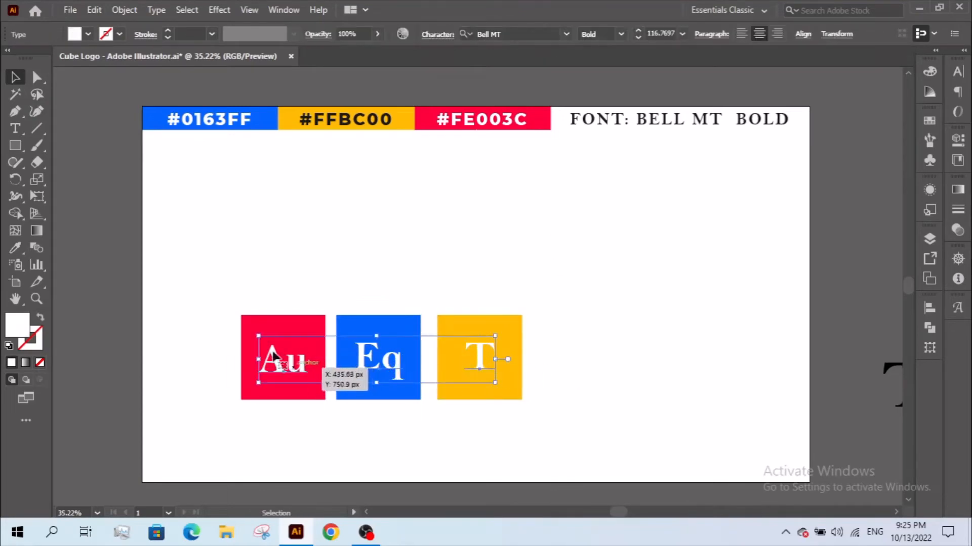
{"action": "left_click_drag", "start_coordinate": [241, 310], "coordinate": [543, 465]}
{"action": "right_click", "coordinate": [405, 345]}
{"action": "left_click", "coordinate": [473, 213]}
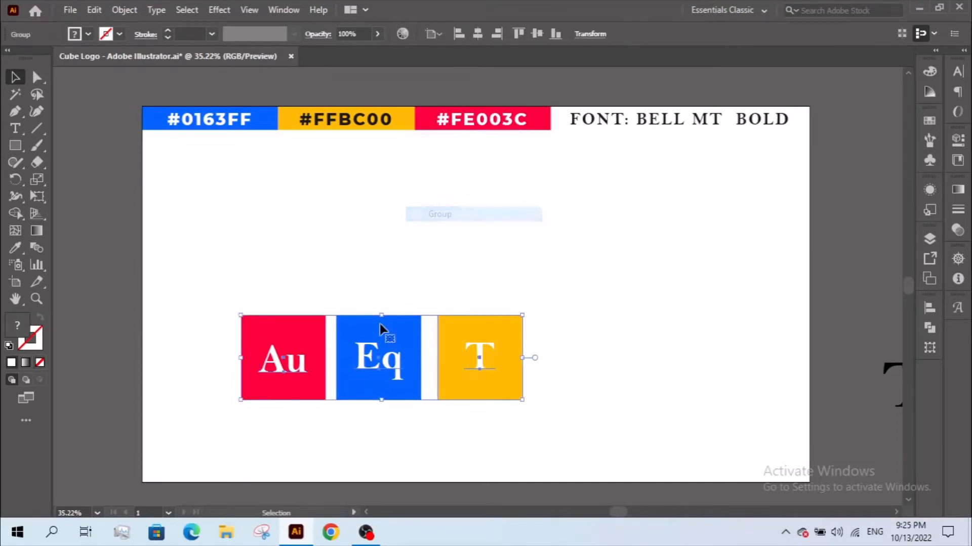
Step: Copy the group of lettered squares, paste it in place and move one copy off the artboard to its left as a spare
{"action": "left_click", "coordinate": [95, 10]}
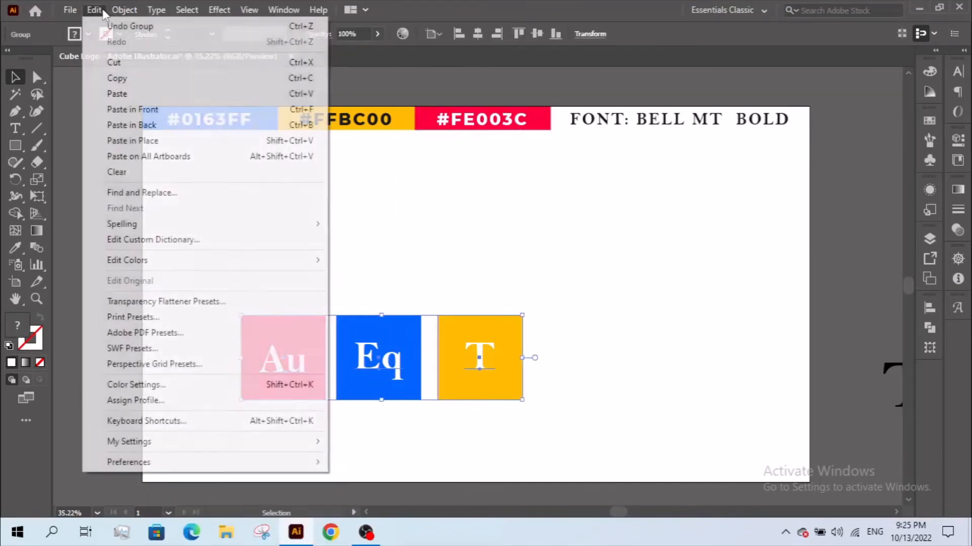
{"action": "left_click", "coordinate": [119, 78]}
{"action": "left_click", "coordinate": [95, 10]}
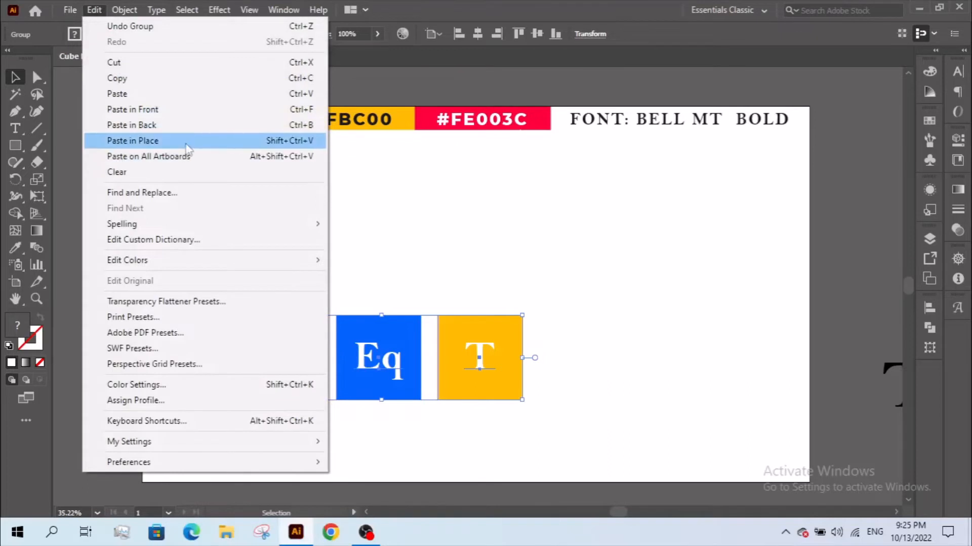
{"action": "left_click", "coordinate": [132, 141]}
{"action": "left_click_drag", "start_coordinate": [424, 329], "coordinate": [352, 249]}
{"action": "key", "text": "ctrl+shift+a"}
Step: Move the grouped squares remaining on the artboard about 565 px to the right and 382 px up
{"action": "left_click", "coordinate": [15, 282]}
{"action": "left_click", "coordinate": [15, 299]}
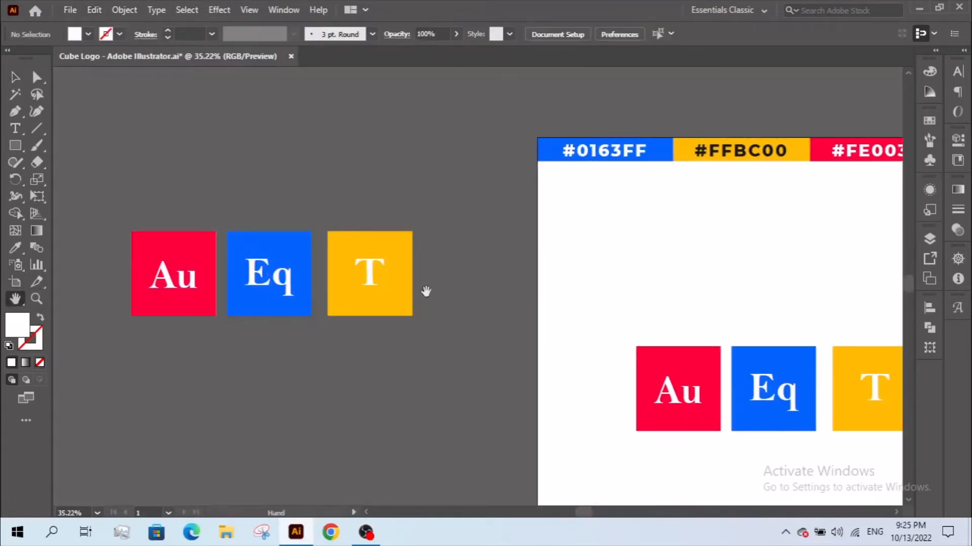
{"action": "scroll", "coordinate": [518, 323], "scroll_direction": "right", "scroll_amount": 3}
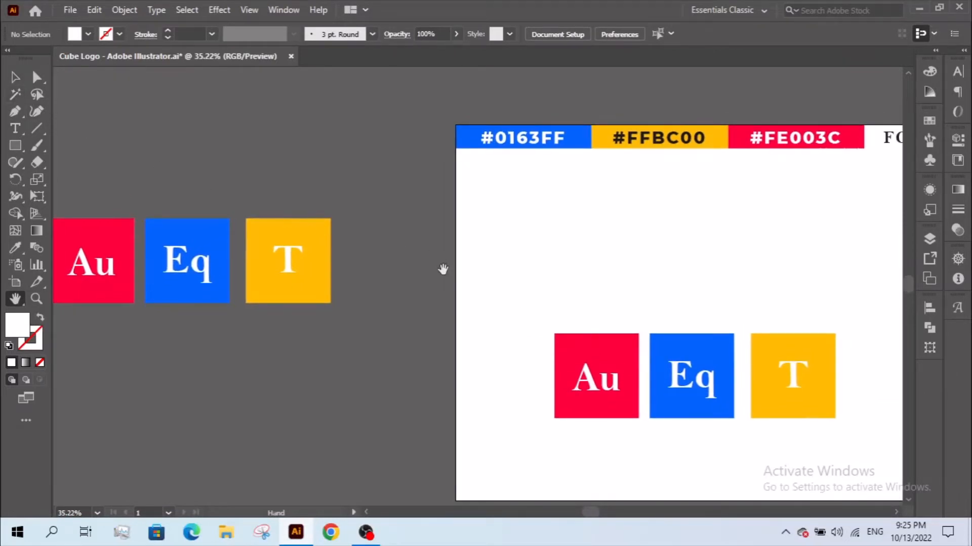
{"action": "left_click_drag", "start_coordinate": [443, 269], "coordinate": [253, 210]}
{"action": "left_click", "coordinate": [15, 76]}
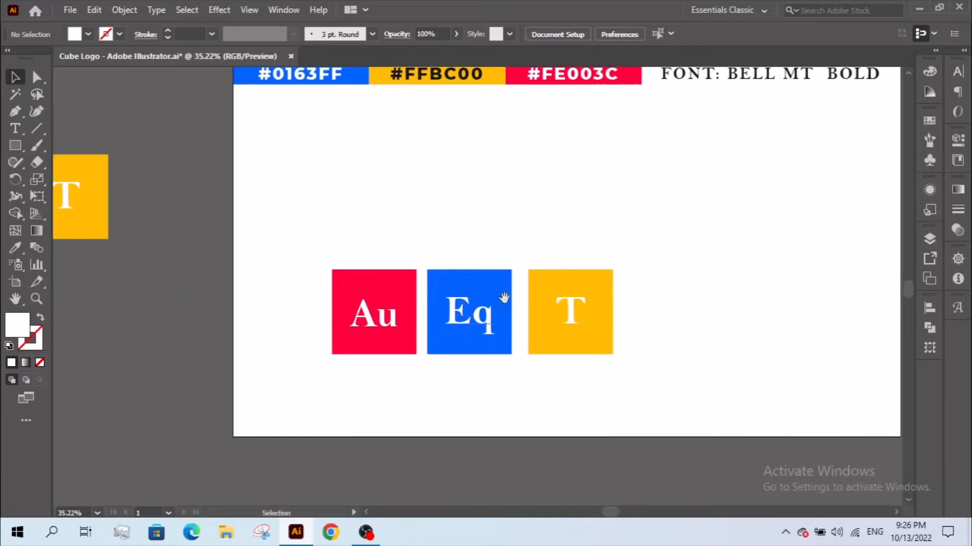
{"action": "left_click_drag", "start_coordinate": [504, 298], "coordinate": [350, 332]}
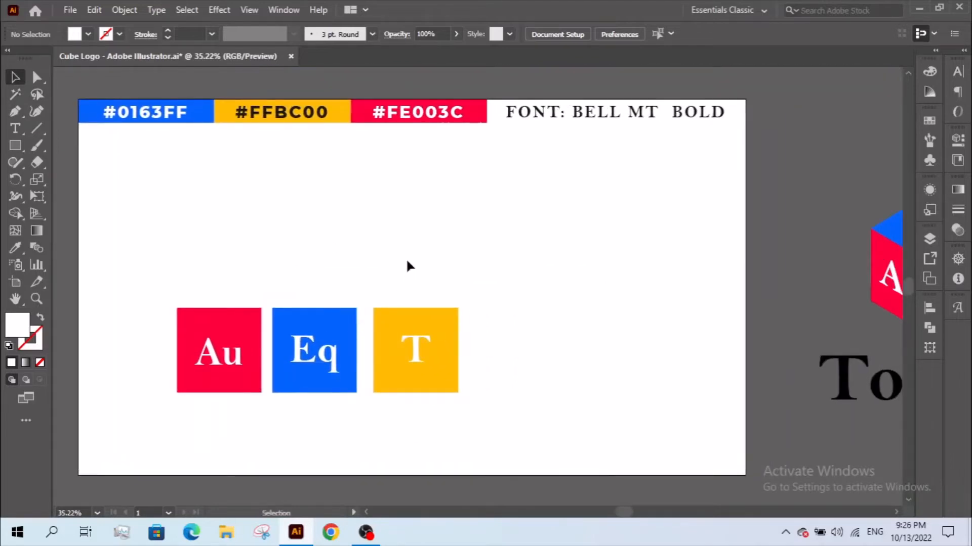
{"action": "left_click", "coordinate": [440, 354]}
{"action": "left_click", "coordinate": [516, 386]}
{"action": "left_click_drag", "start_coordinate": [420, 374], "coordinate": [616, 242]}
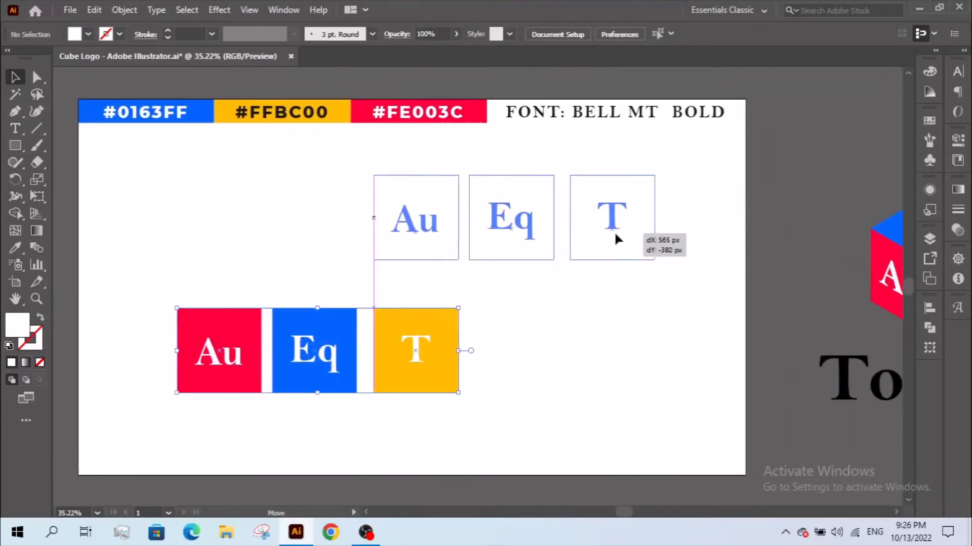
{"action": "left_click", "coordinate": [126, 208]}
{"action": "left_click", "coordinate": [15, 145]}
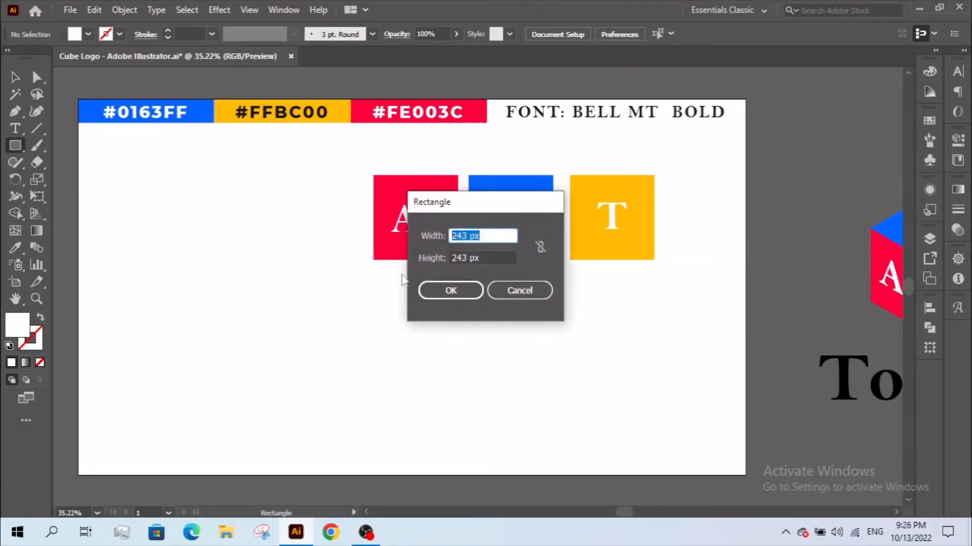
{"action": "double_click", "coordinate": [464, 236]}
{"action": "left_click", "coordinate": [521, 284]}
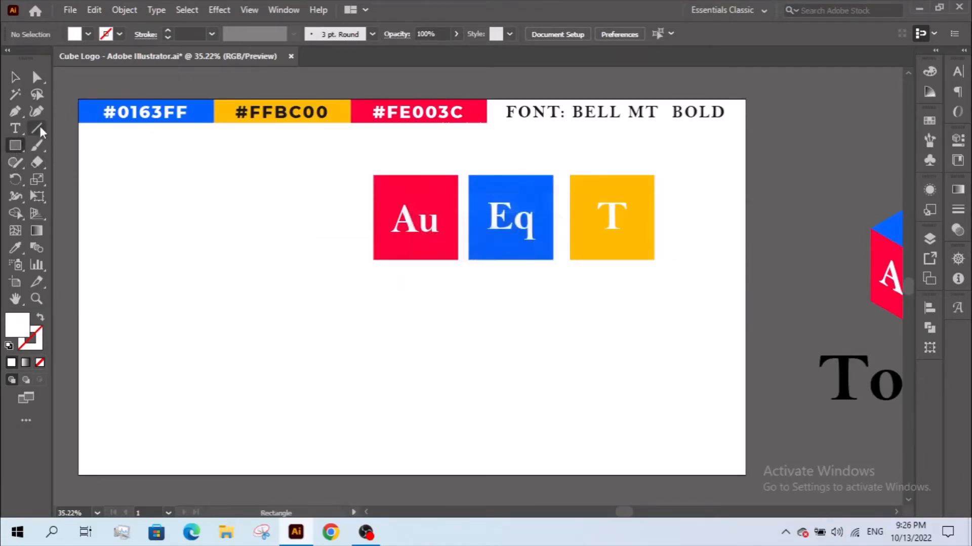
Step: Create a 100 px by 100 px rectangle near the artboard's upper-left corner, below the blue swatch
{"action": "left_click_drag", "start_coordinate": [14, 146], "coordinate": [99, 146]}
{"action": "left_click", "coordinate": [103, 147]}
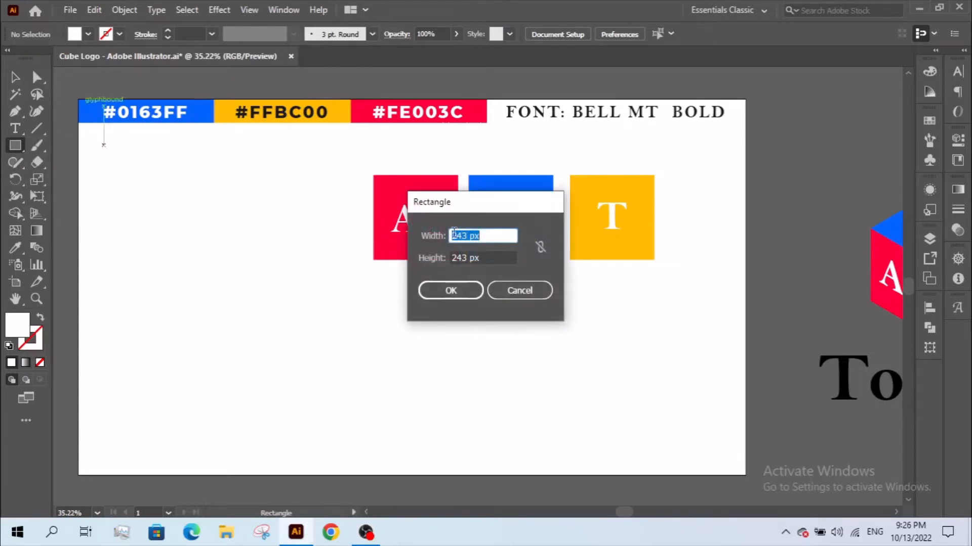
{"action": "type", "text": "100"}
{"action": "key", "text": "Tab"}
{"action": "type", "text": "1"}
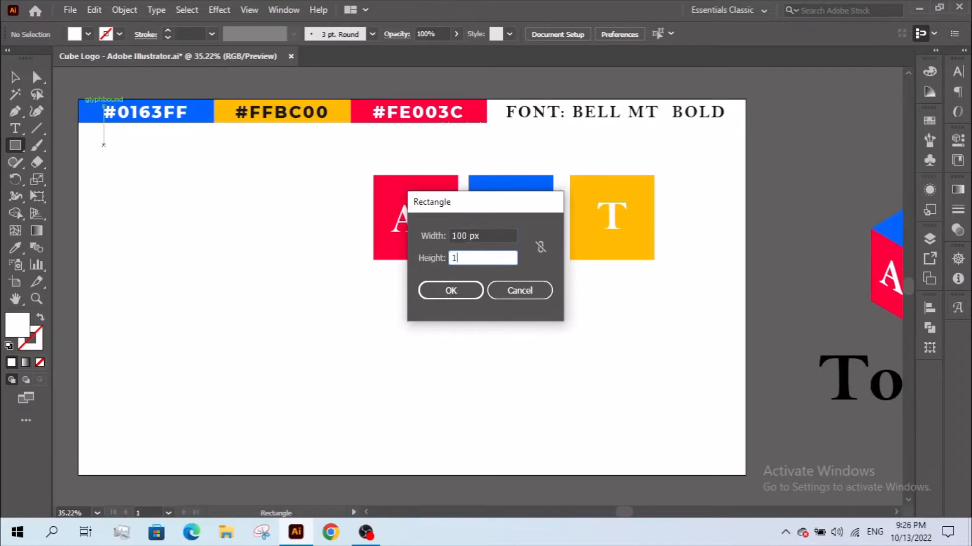
{"action": "type", "text": "00"}
{"action": "left_click", "coordinate": [480, 241]}
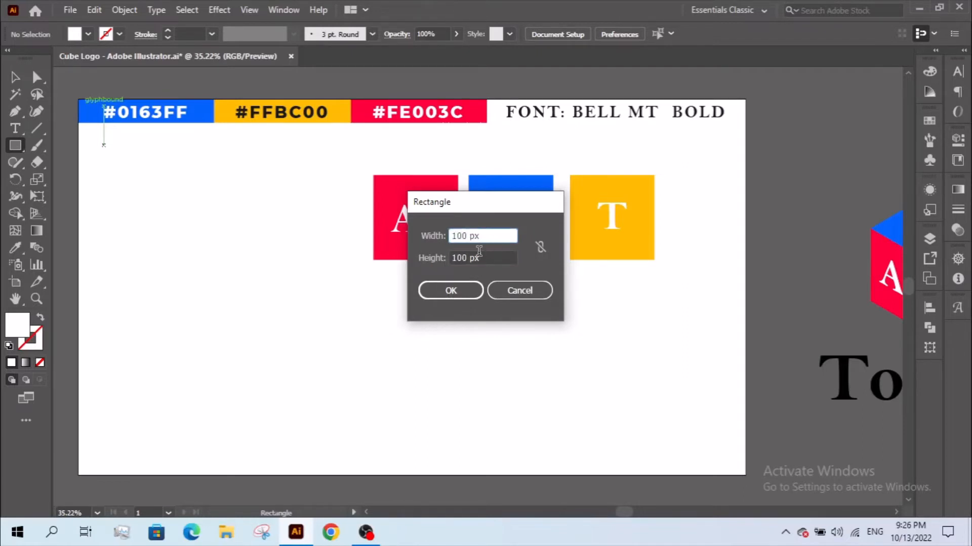
{"action": "left_click", "coordinate": [450, 291]}
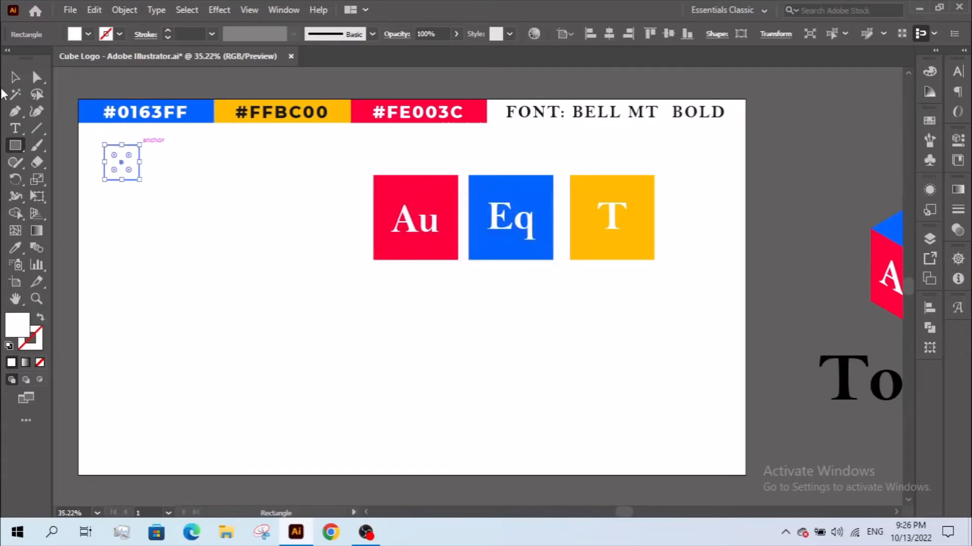
Step: Fill the small square below the blue swatch with the black sampled from the #FFBC00 lettering
{"action": "left_click", "coordinate": [17, 74]}
{"action": "left_click", "coordinate": [144, 195]}
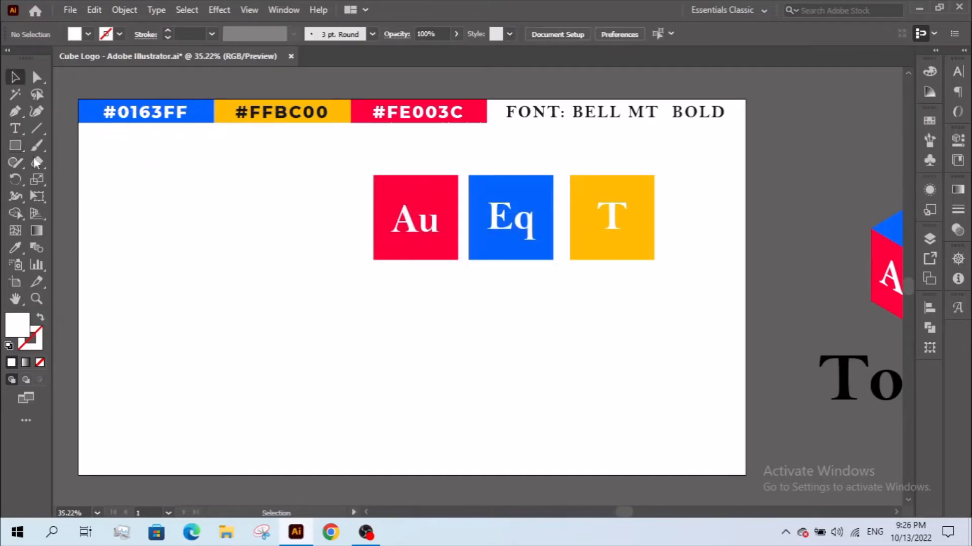
{"action": "left_click", "coordinate": [124, 150]}
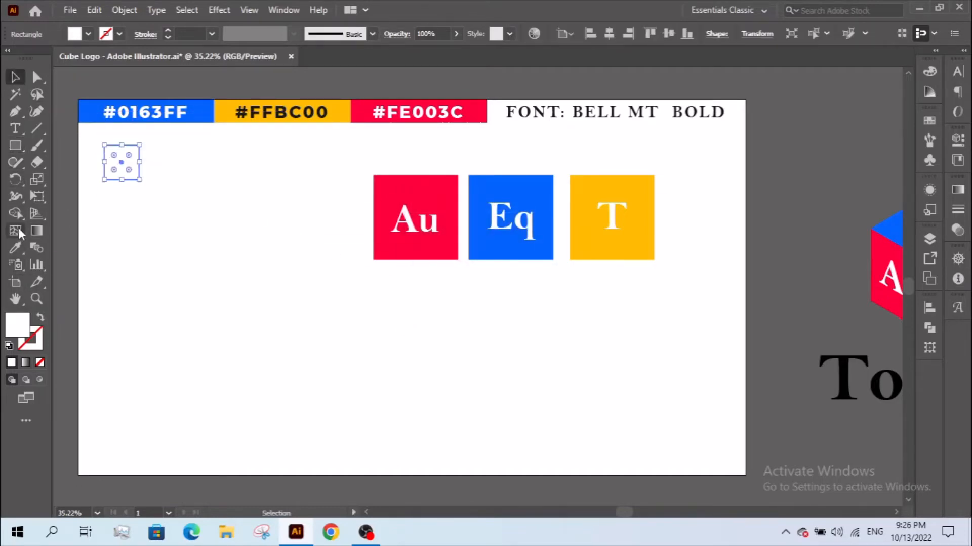
{"action": "left_click", "coordinate": [15, 247]}
{"action": "left_click", "coordinate": [310, 107]}
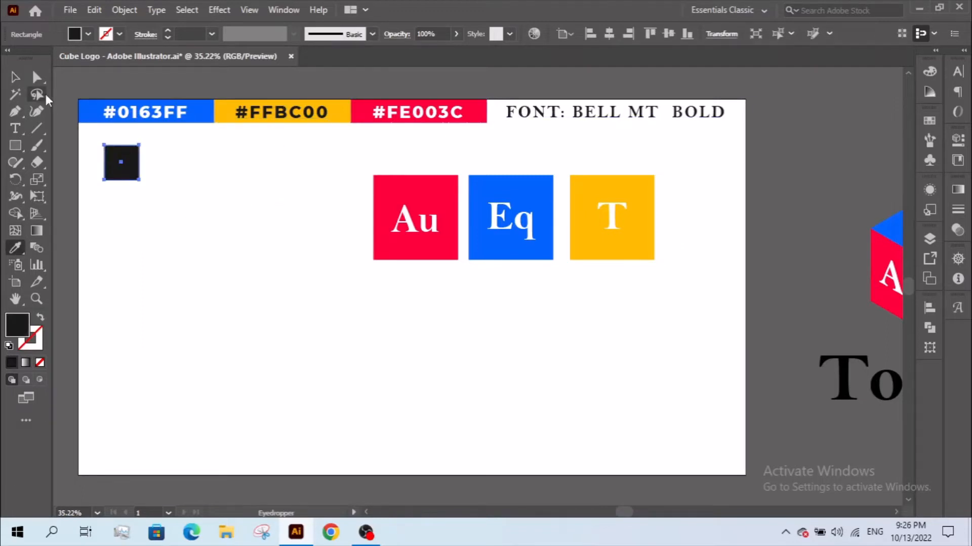
{"action": "left_click", "coordinate": [15, 76]}
{"action": "left_click", "coordinate": [150, 197]}
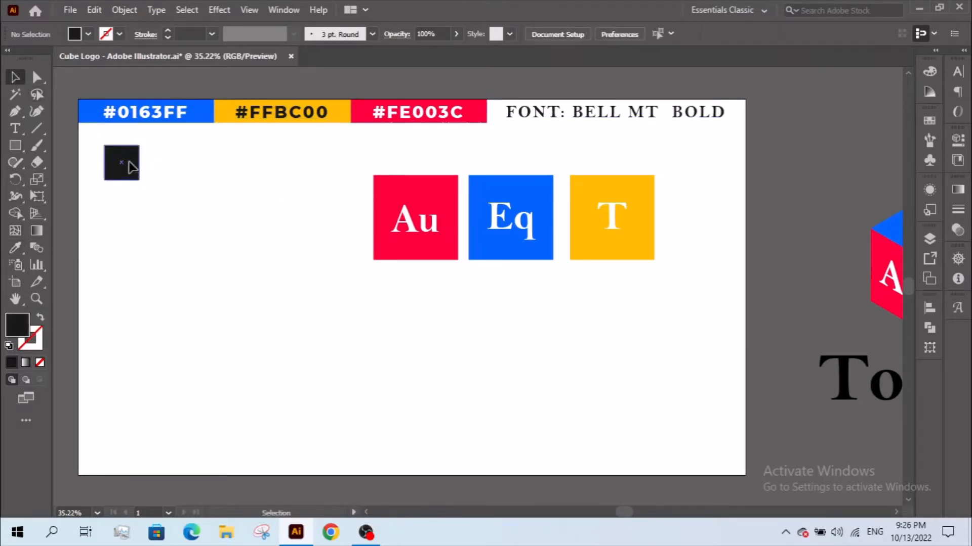
{"action": "left_click", "coordinate": [126, 161]}
Step: Isolate the group of lettered squares and convert the letters Au, Eq and T to outlines
{"action": "left_click", "coordinate": [437, 255]}
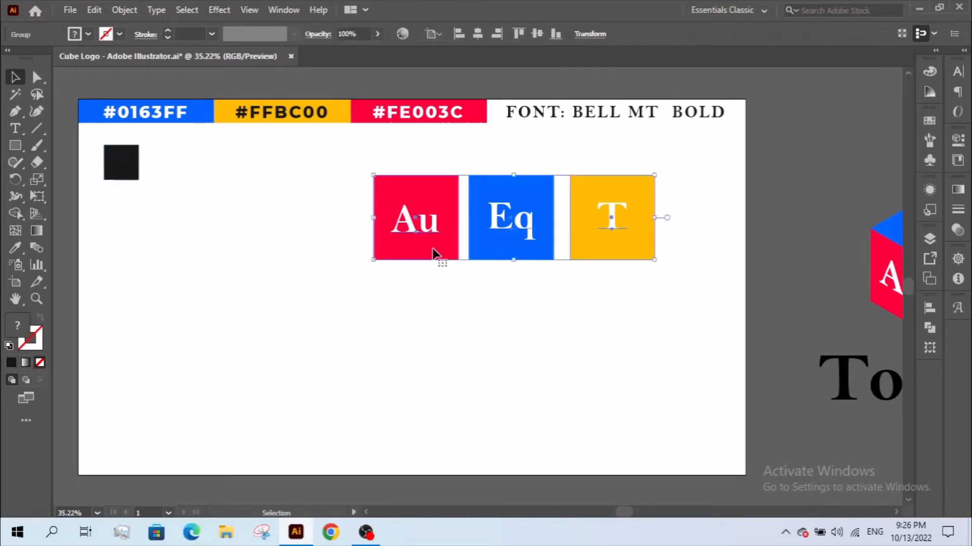
{"action": "left_click", "coordinate": [362, 241]}
{"action": "left_click", "coordinate": [412, 243]}
{"action": "double_click", "coordinate": [431, 232]}
{"action": "left_click", "coordinate": [500, 223], "text": "shift"}
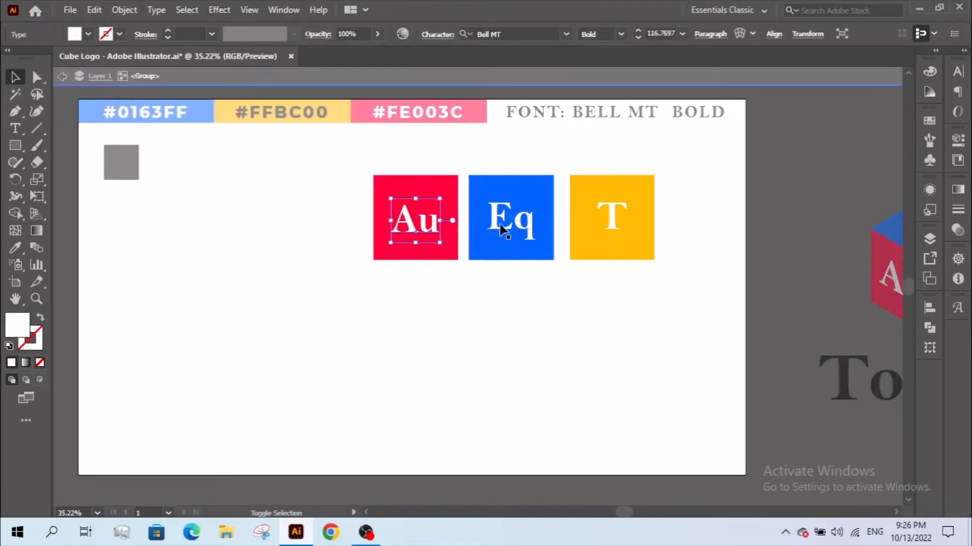
{"action": "left_click", "coordinate": [628, 217], "text": "shift"}
{"action": "left_click", "coordinate": [578, 205], "text": "shift"}
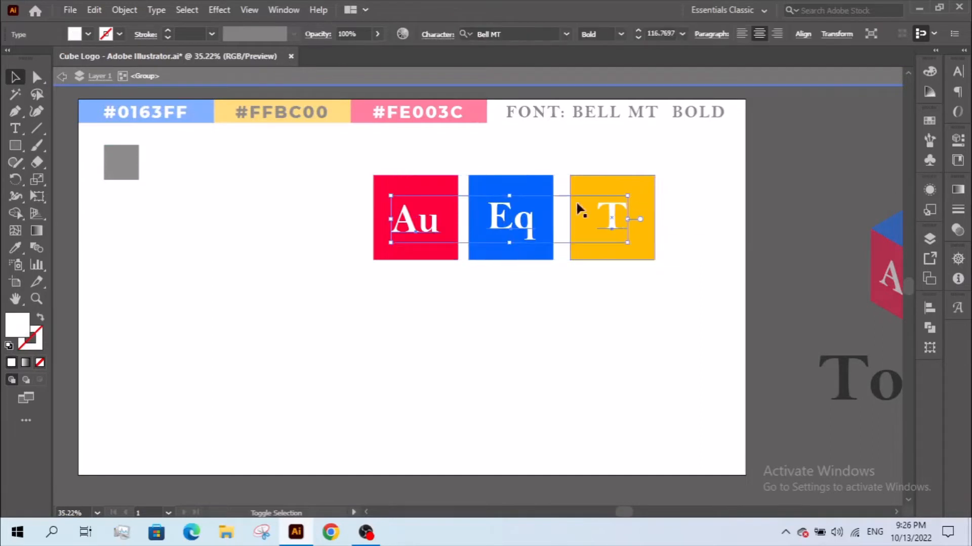
{"action": "right_click", "coordinate": [519, 215]}
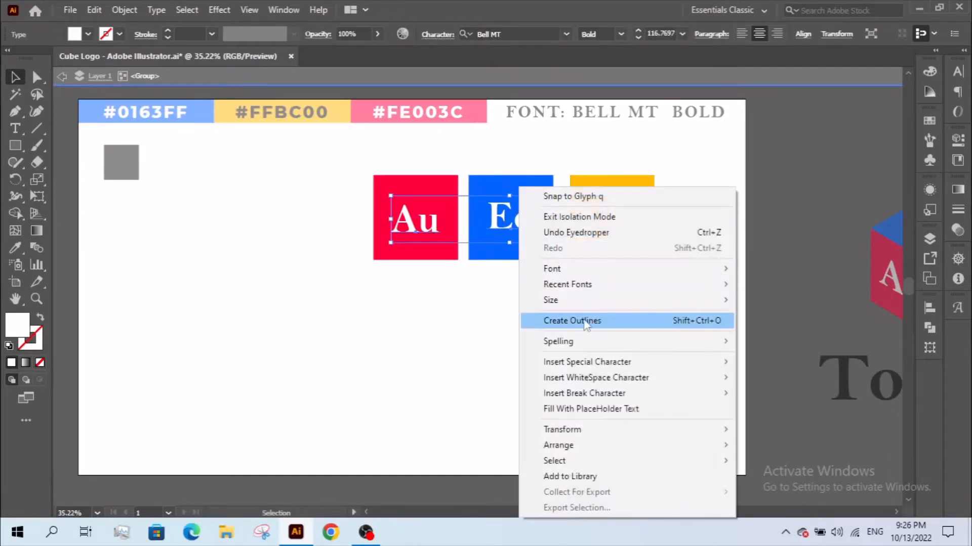
{"action": "left_click", "coordinate": [576, 322]}
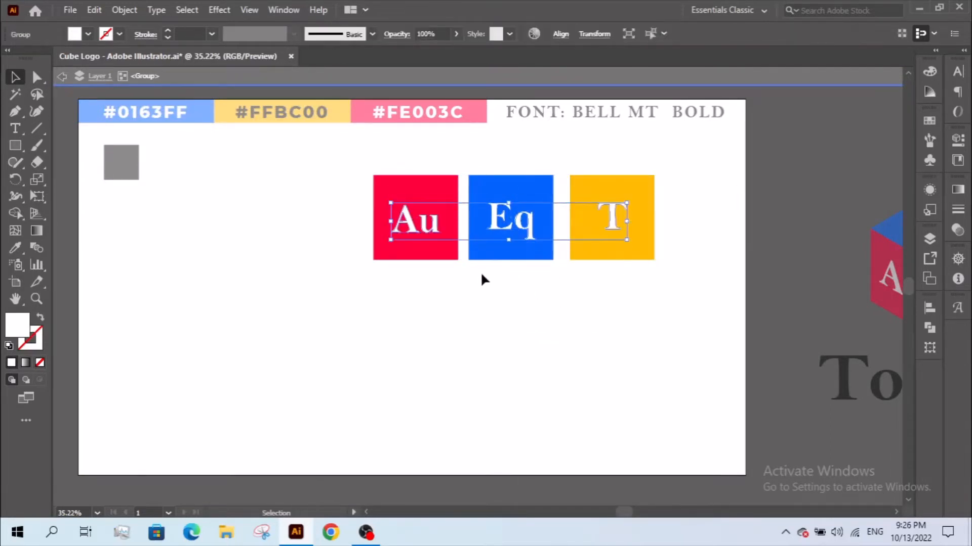
Step: Centre the outlined Au letters horizontally and vertically within the red square
{"action": "left_click", "coordinate": [336, 210]}
{"action": "left_click_drag", "start_coordinate": [344, 172], "coordinate": [430, 254]}
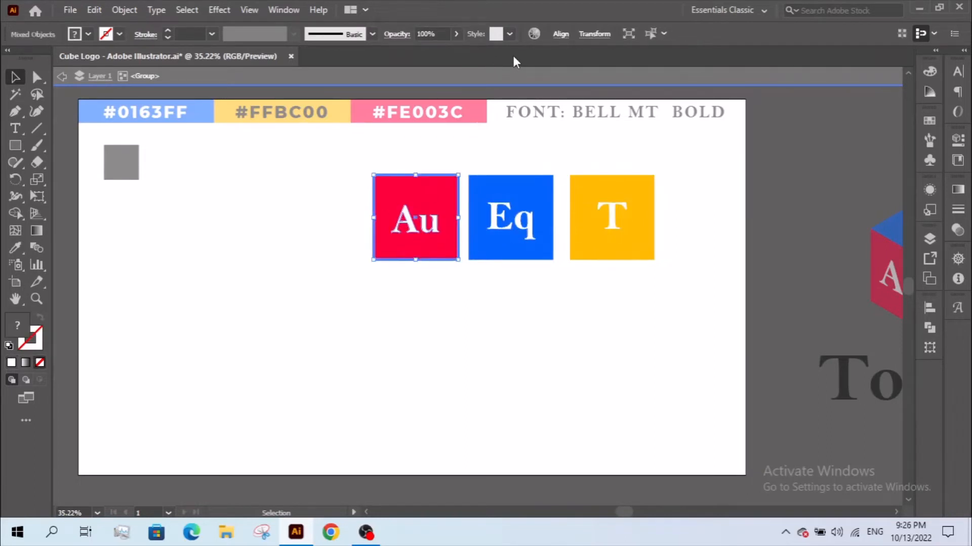
{"action": "left_click", "coordinate": [929, 308]}
{"action": "left_click", "coordinate": [875, 340]}
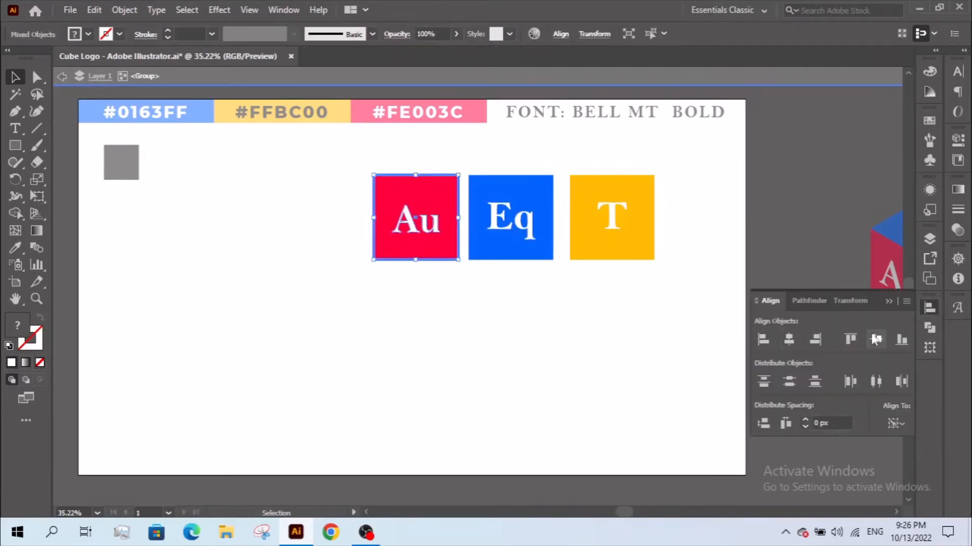
{"action": "left_click", "coordinate": [875, 339]}
Step: Centre the Eq outlines vertically in the blue square and the T in the yellow square, and leave isolation mode
{"action": "left_click_drag", "start_coordinate": [521, 172], "coordinate": [536, 280]}
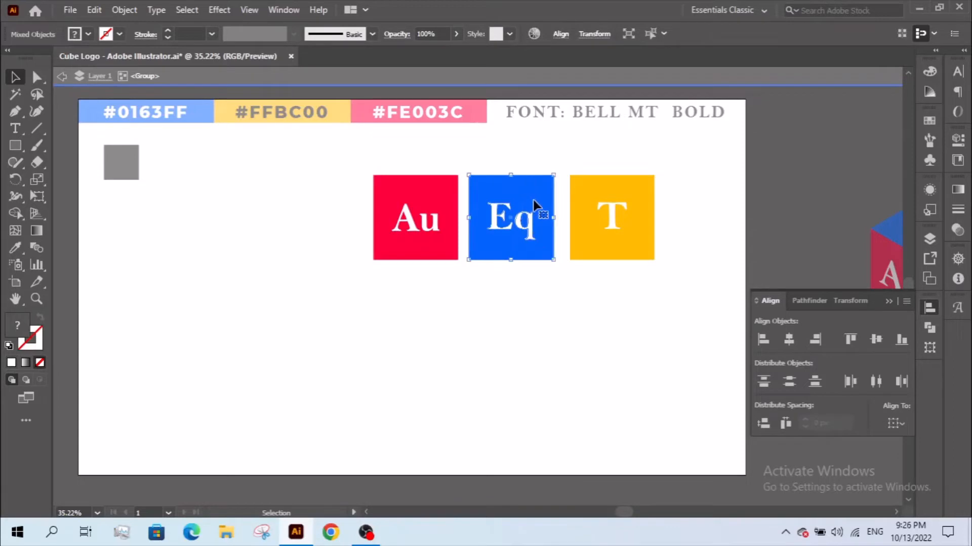
{"action": "left_click", "coordinate": [875, 339]}
{"action": "left_click", "coordinate": [706, 274]}
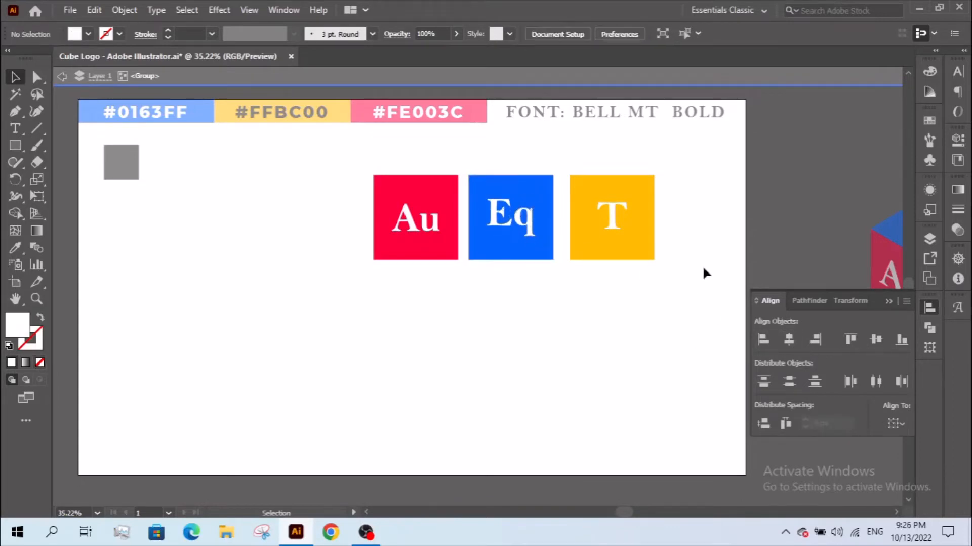
{"action": "left_click_drag", "start_coordinate": [706, 273], "coordinate": [618, 223]}
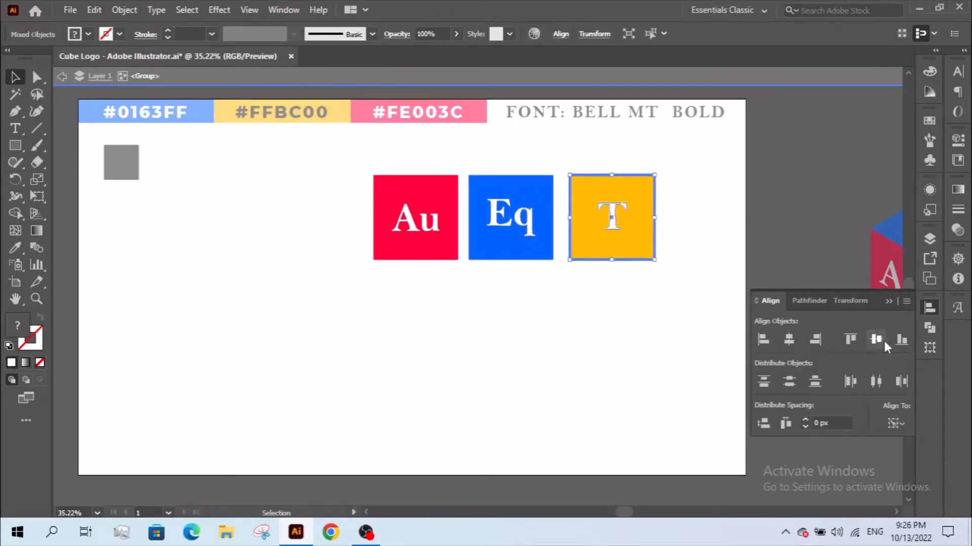
{"action": "left_click", "coordinate": [700, 338]}
{"action": "left_click", "coordinate": [889, 301]}
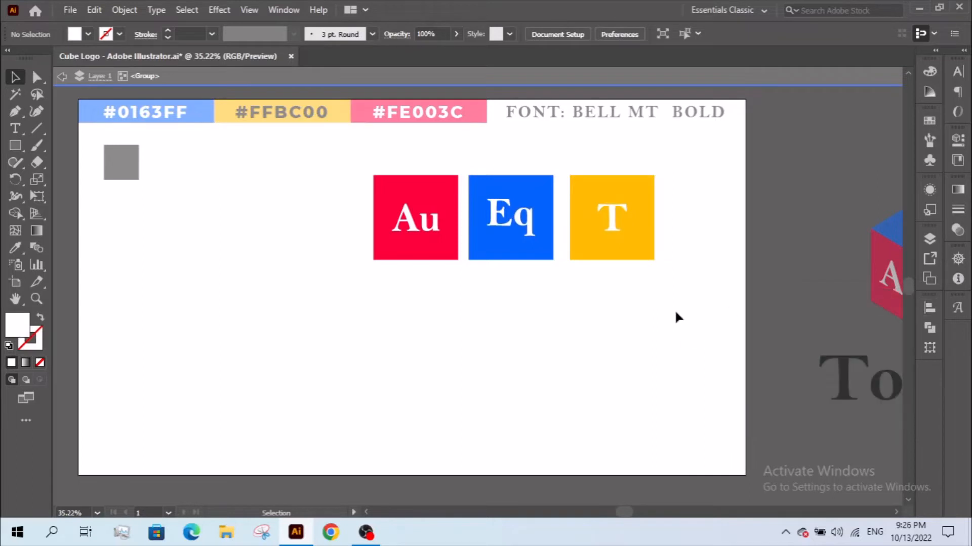
{"action": "double_click", "coordinate": [676, 312]}
Step: Examine how the letters Au, Eq and T sit within their squares and relative to each other
{"action": "left_click_drag", "start_coordinate": [617, 317], "coordinate": [563, 351]}
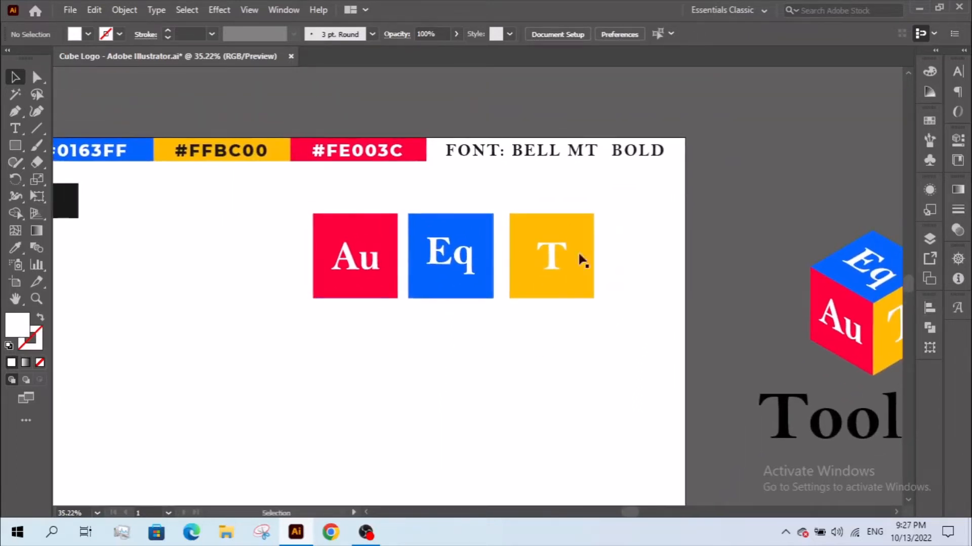
{"action": "left_click_drag", "start_coordinate": [491, 333], "coordinate": [497, 332]}
{"action": "key", "text": "ctrl+0"}
{"action": "key", "text": "z"}
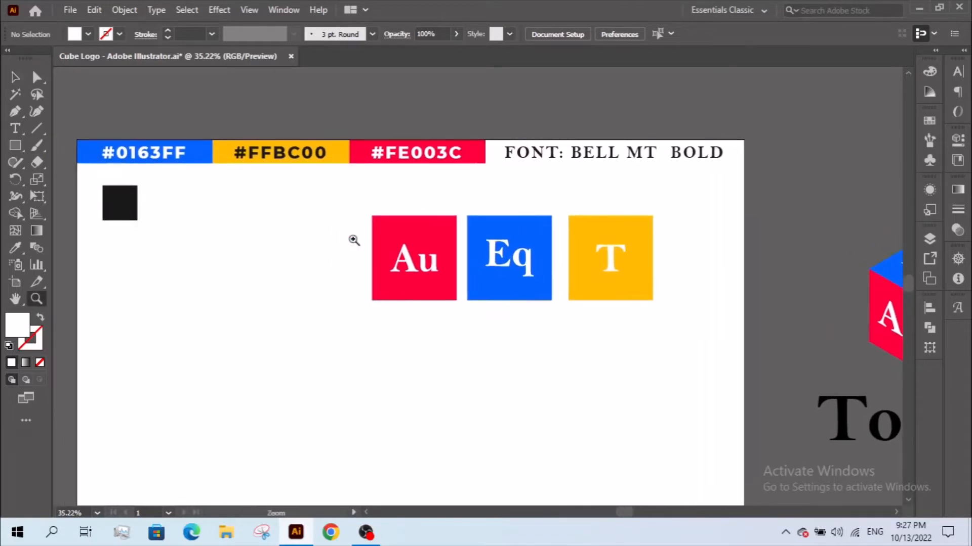
{"action": "left_click_drag", "start_coordinate": [347, 200], "coordinate": [680, 337]}
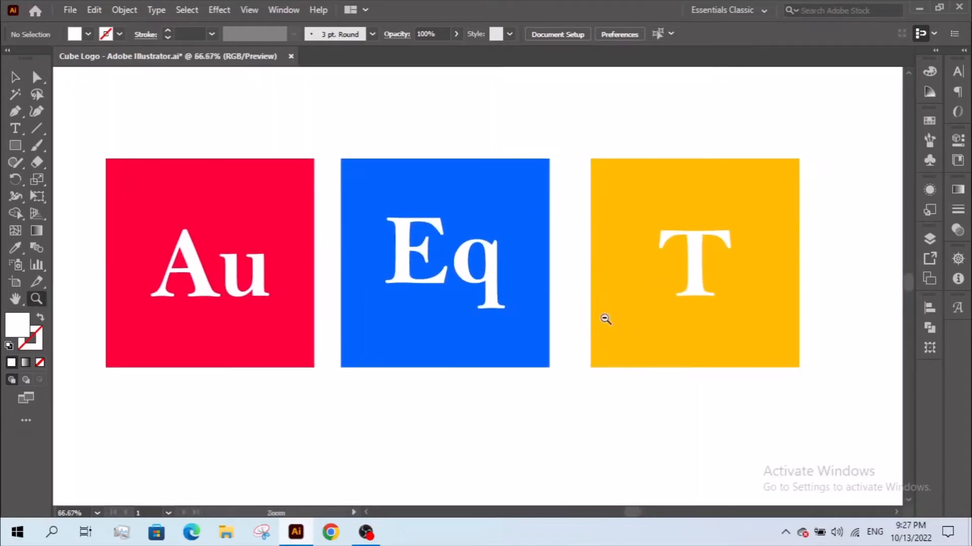
{"action": "key", "text": "ctrl+minus"}
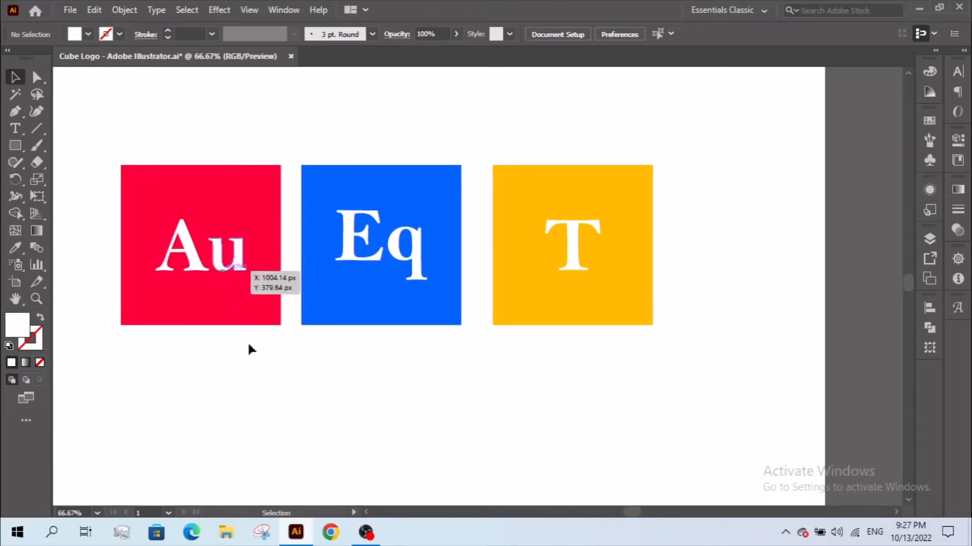
{"action": "key", "text": "z"}
{"action": "left_click", "coordinate": [430, 374], "text": "alt"}
{"action": "left_click", "coordinate": [448, 362], "text": "alt"}
{"action": "scroll", "coordinate": [449, 363], "scroll_direction": "up", "scroll_amount": 2}
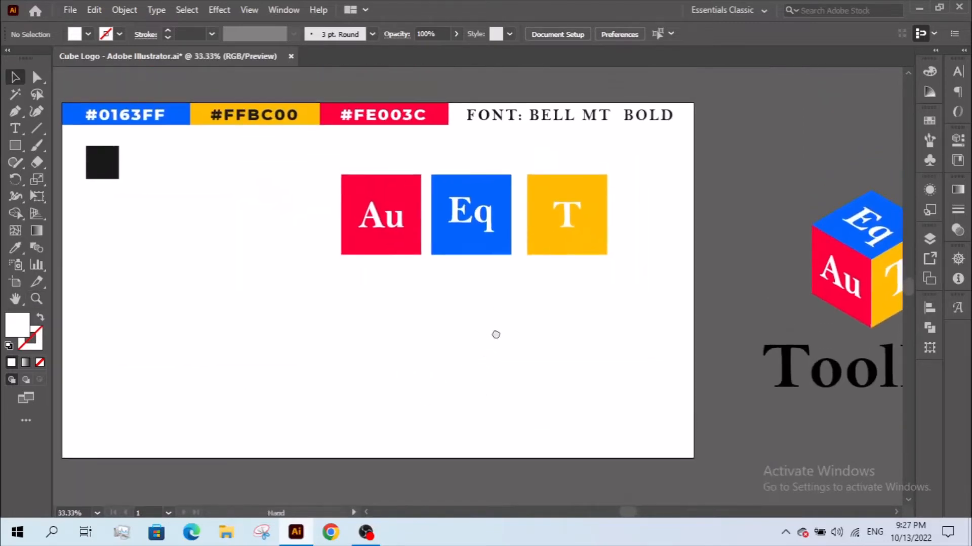
{"action": "scroll", "coordinate": [497, 334], "scroll_direction": "up", "scroll_amount": 3}
Step: Lower the Eq letters inside the blue square so their baseline lines up with that of Au
{"action": "left_click_drag", "start_coordinate": [304, 230], "coordinate": [661, 379]}
{"action": "key", "text": "v"}
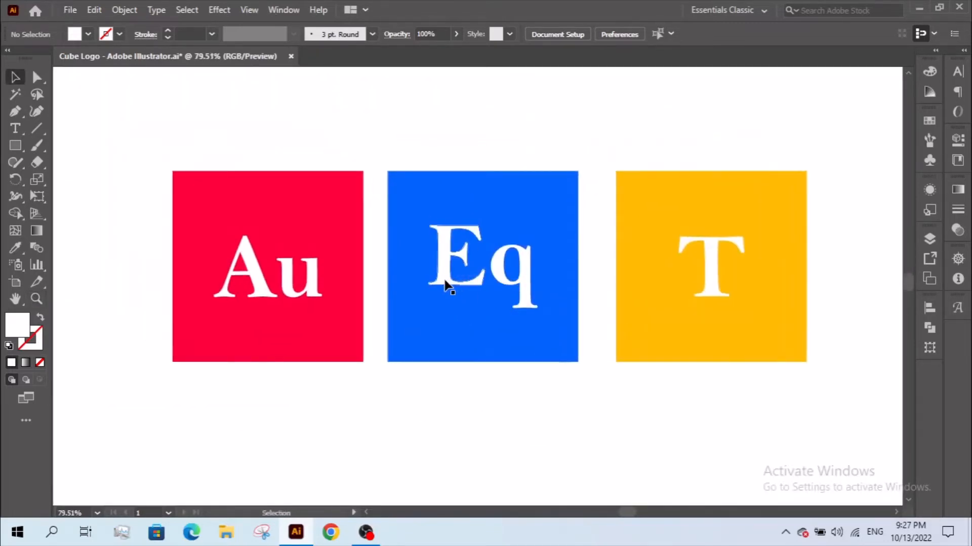
{"action": "left_click", "coordinate": [445, 282]}
{"action": "double_click", "coordinate": [445, 287]}
{"action": "left_click", "coordinate": [445, 285]}
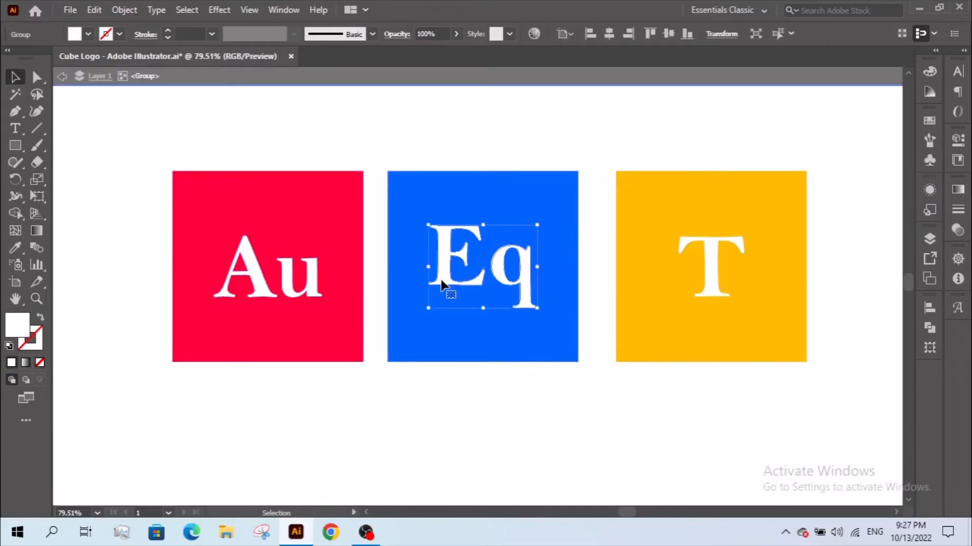
{"action": "left_click", "coordinate": [306, 286], "text": "shift"}
{"action": "left_click", "coordinate": [308, 285], "text": "shift"}
{"action": "left_click", "coordinate": [311, 285], "text": "shift"}
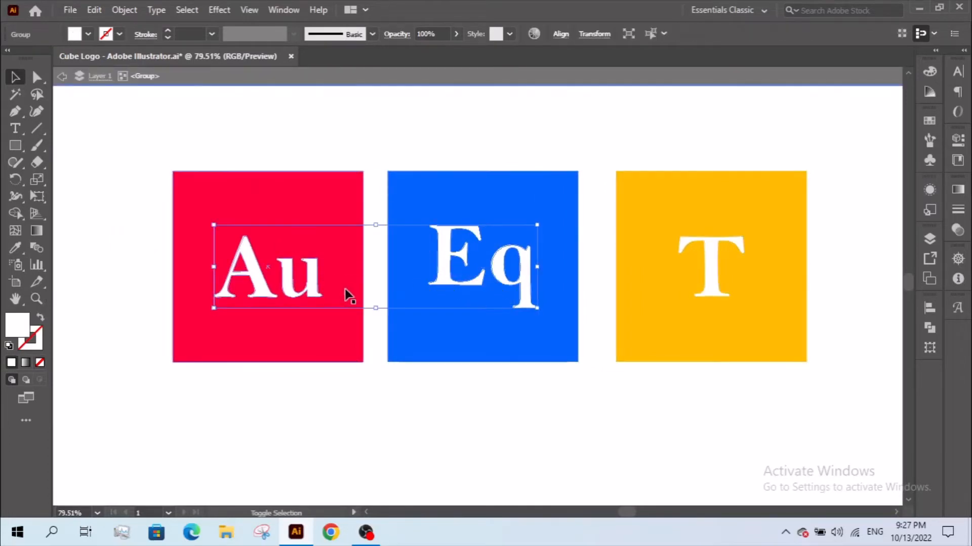
{"action": "left_click", "coordinate": [414, 418]}
{"action": "left_click_drag", "start_coordinate": [441, 266], "coordinate": [523, 365]}
{"action": "left_click", "coordinate": [515, 403]}
Step: Leave isolation mode and ungroup the set of three lettered squares
{"action": "key", "text": "z"}
{"action": "left_click", "coordinate": [566, 350], "text": "alt"}
{"action": "left_click", "coordinate": [566, 359], "text": "alt"}
{"action": "left_click", "coordinate": [567, 363], "text": "alt"}
{"action": "key", "text": "v"}
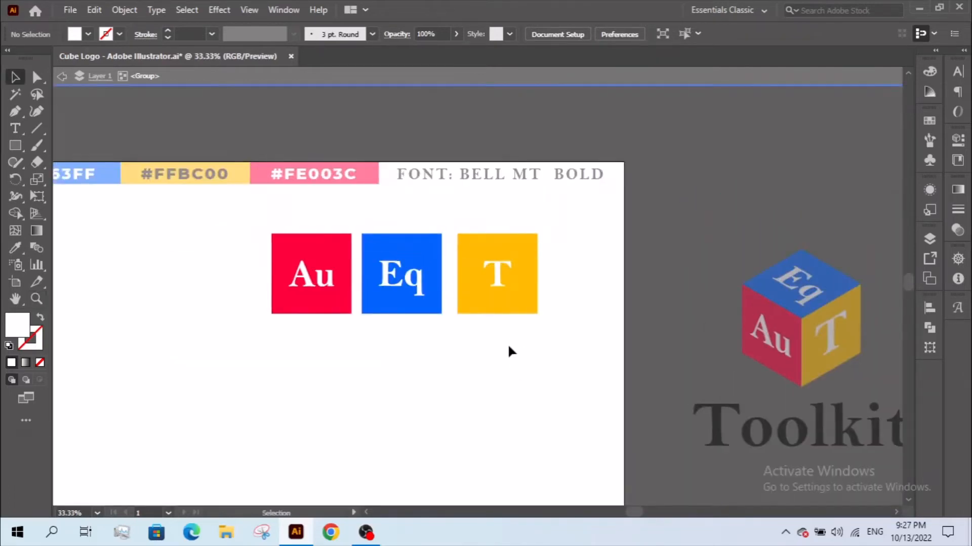
{"action": "left_click_drag", "start_coordinate": [428, 314], "coordinate": [481, 320]}
{"action": "double_click", "coordinate": [449, 334]}
{"action": "left_click", "coordinate": [384, 314]}
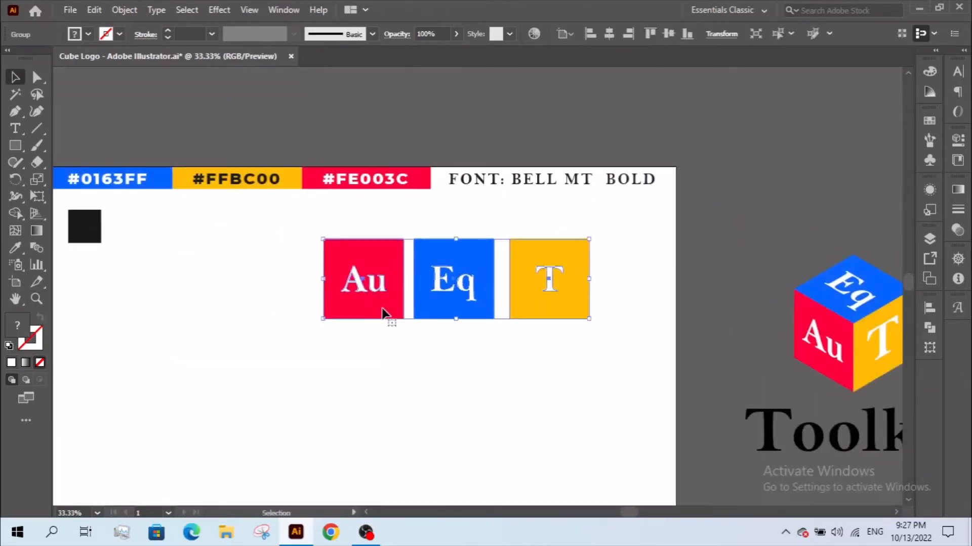
{"action": "right_click", "coordinate": [385, 293]}
{"action": "left_click", "coordinate": [440, 169]}
Step: Group each square with its own letters: red with Au, blue with Eq and yellow with T
{"action": "left_click_drag", "start_coordinate": [366, 346], "coordinate": [369, 278]}
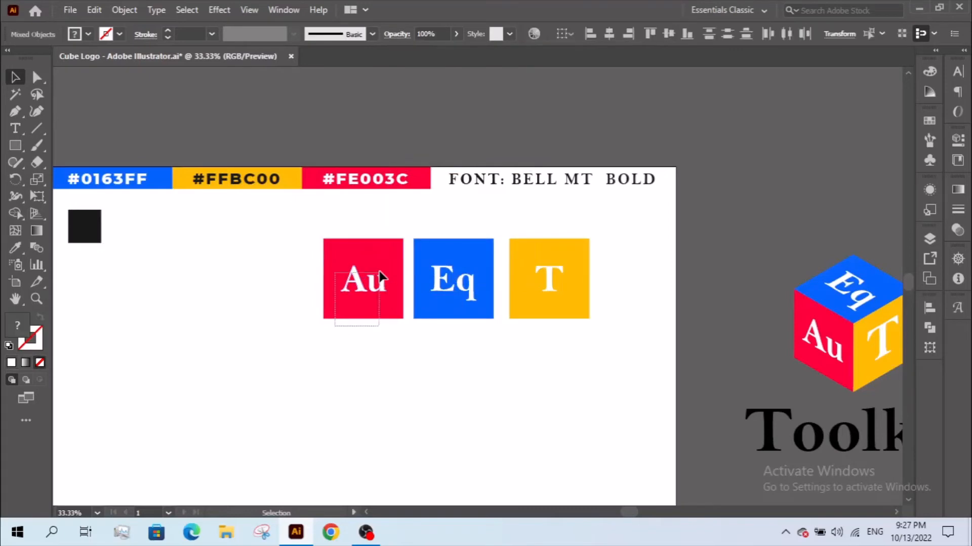
{"action": "right_click", "coordinate": [377, 271]}
{"action": "left_click", "coordinate": [436, 378]}
{"action": "right_click", "coordinate": [451, 271]}
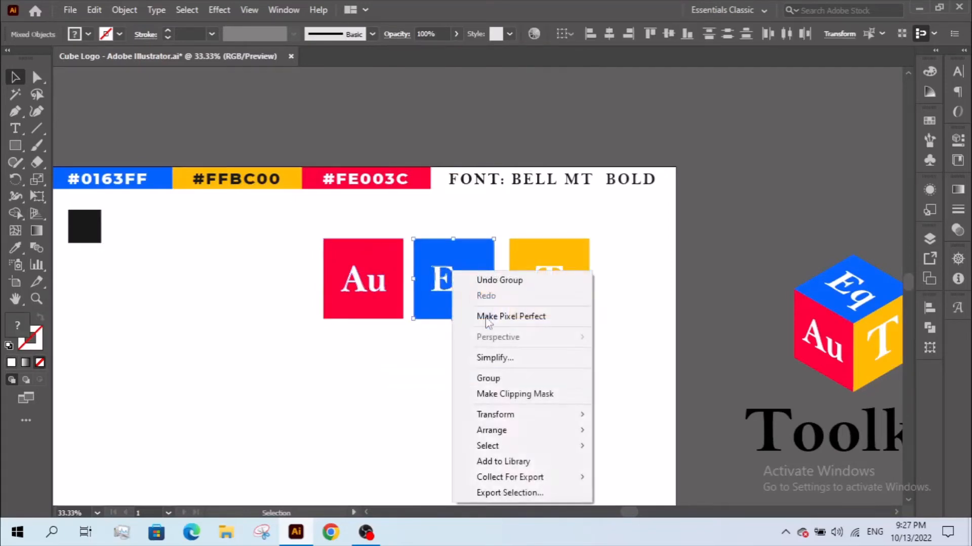
{"action": "left_click", "coordinate": [503, 377]}
{"action": "right_click", "coordinate": [538, 270]}
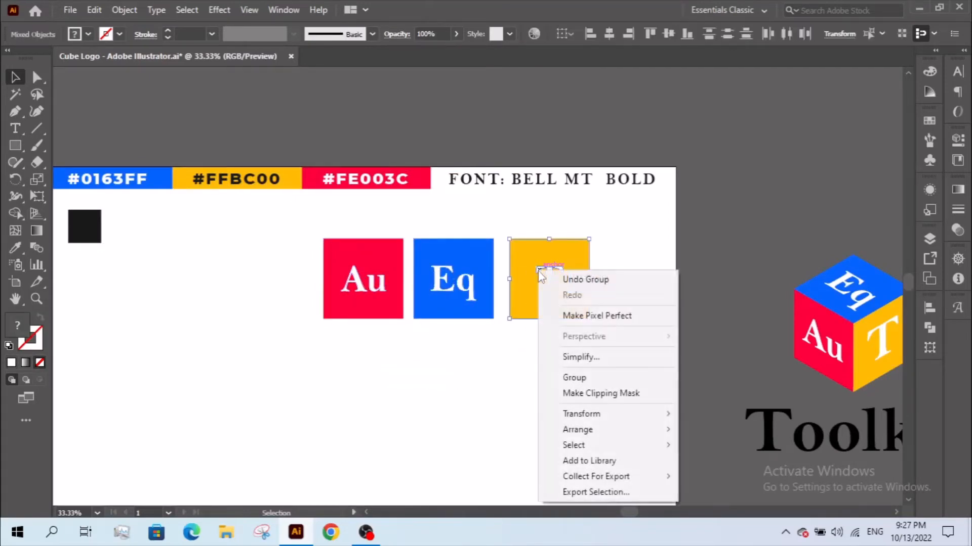
{"action": "left_click", "coordinate": [604, 377]}
{"action": "left_click", "coordinate": [605, 372]}
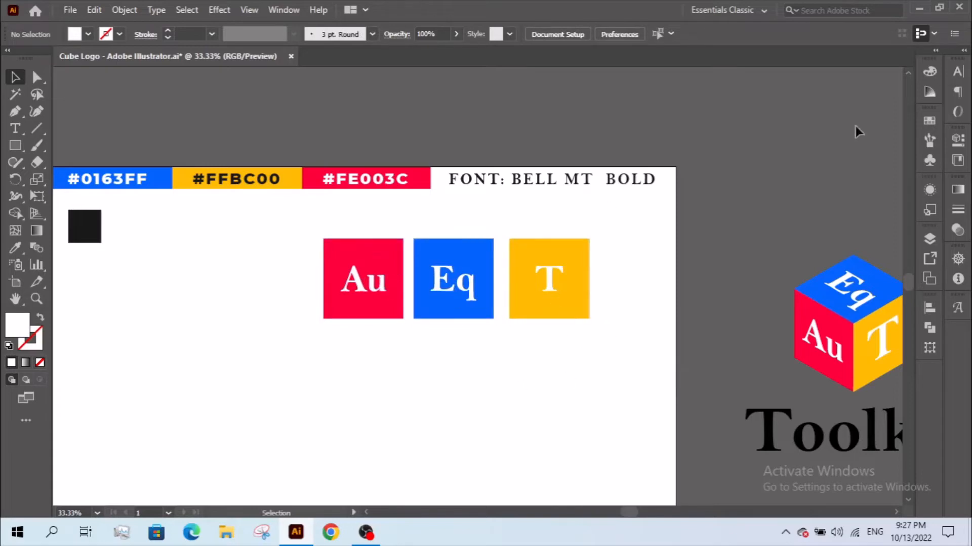
Step: Show the Symbols collection, locate its display option and turn it off again
{"action": "left_click", "coordinate": [930, 161]}
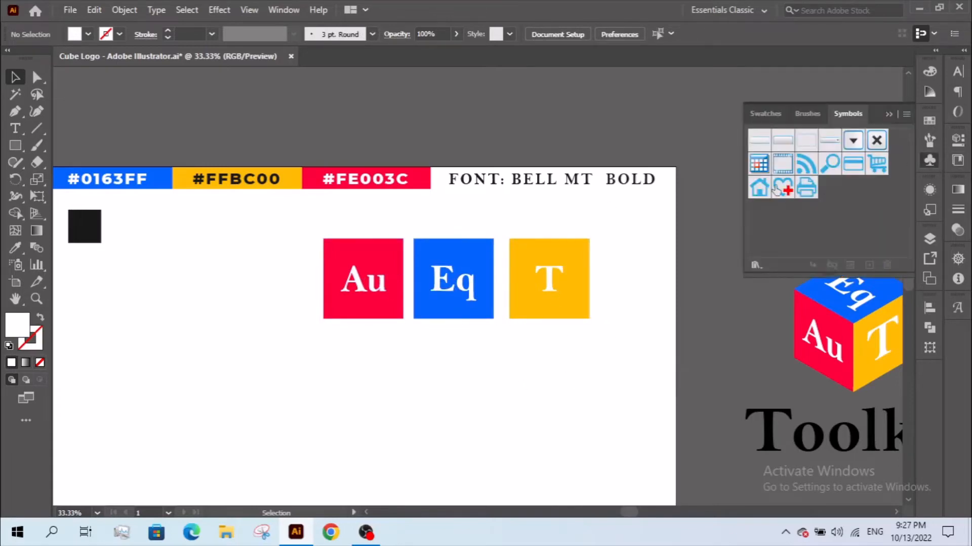
{"action": "left_click", "coordinate": [250, 13]}
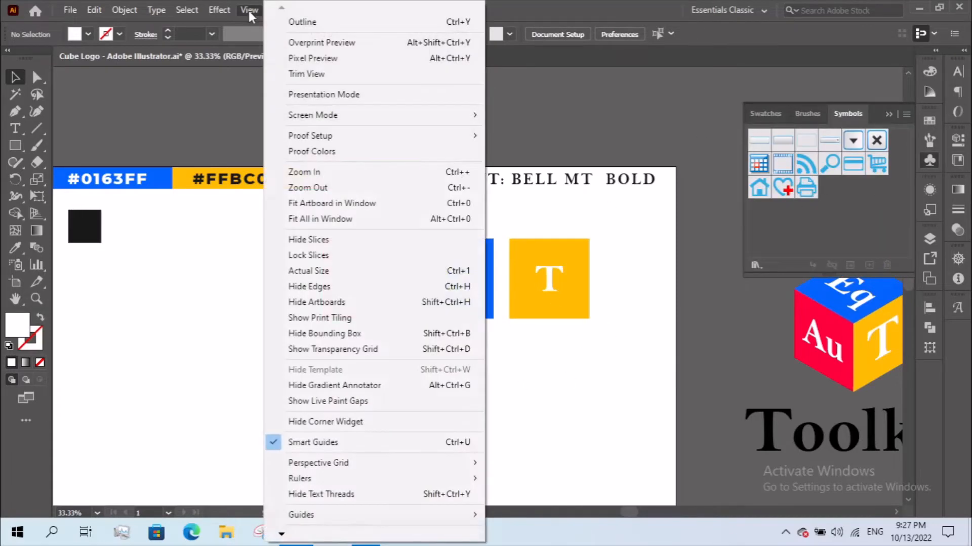
{"action": "left_click", "coordinate": [259, 9]}
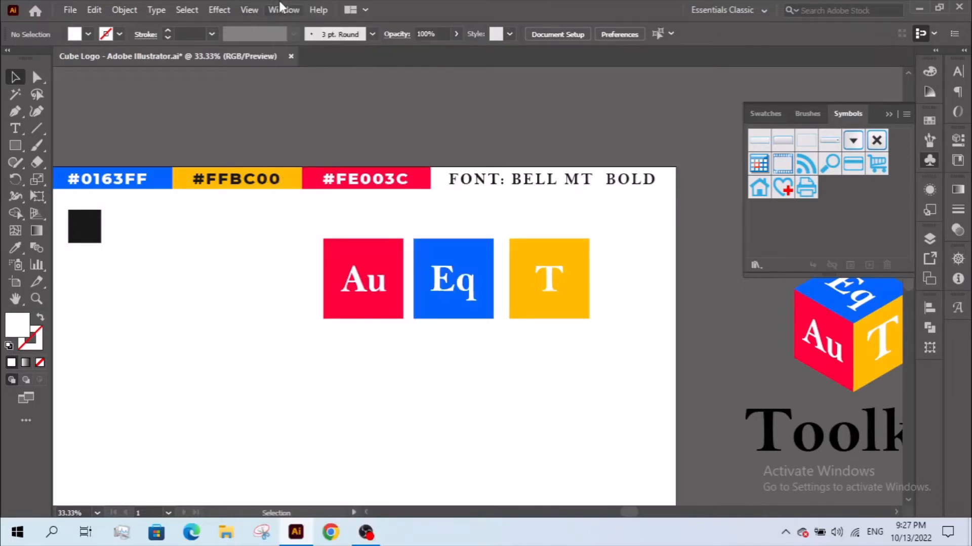
{"action": "left_click", "coordinate": [283, 11]}
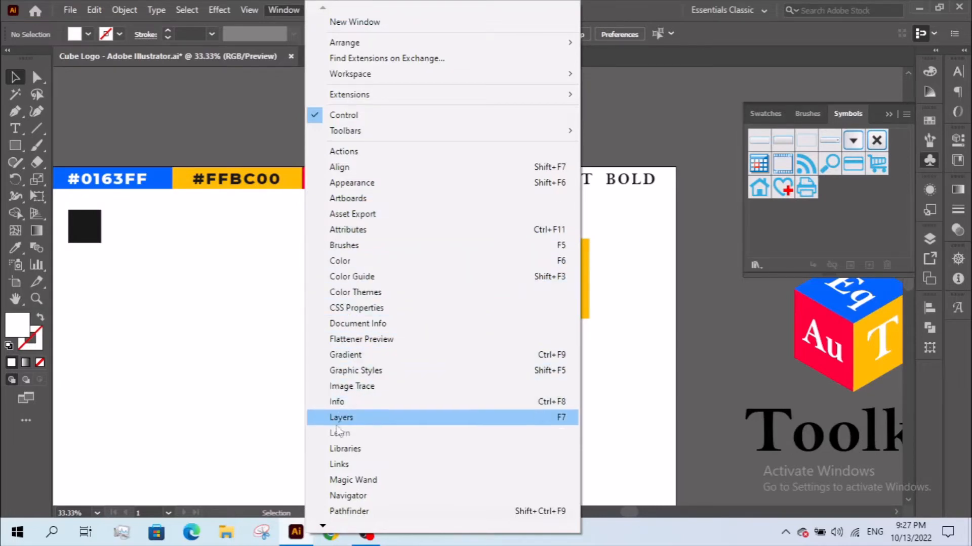
{"action": "mouse_move", "coordinate": [323, 526]}
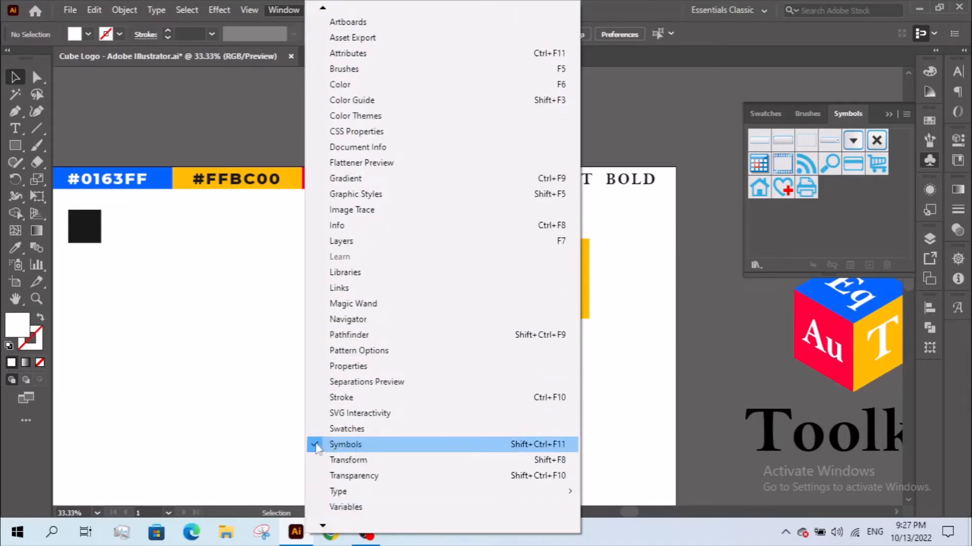
{"action": "left_click", "coordinate": [349, 446]}
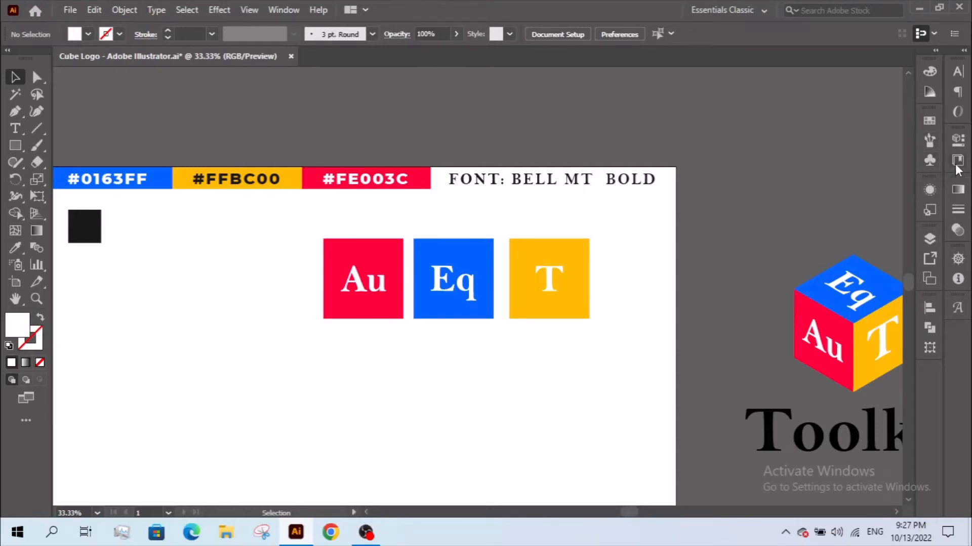
Step: Save the red Au square as a dynamic Movie Clip symbol named 1
{"action": "left_click", "coordinate": [929, 161]}
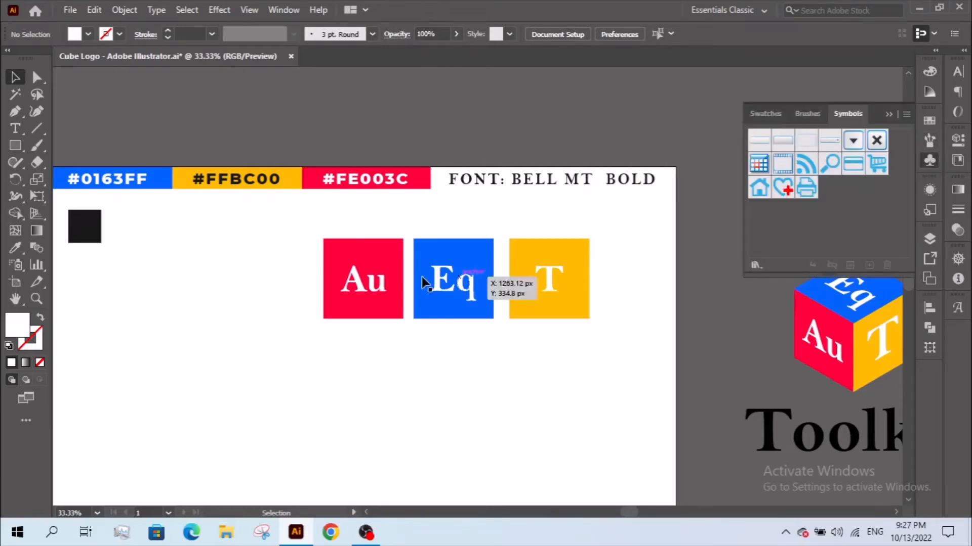
{"action": "left_click_drag", "start_coordinate": [372, 311], "coordinate": [760, 219]}
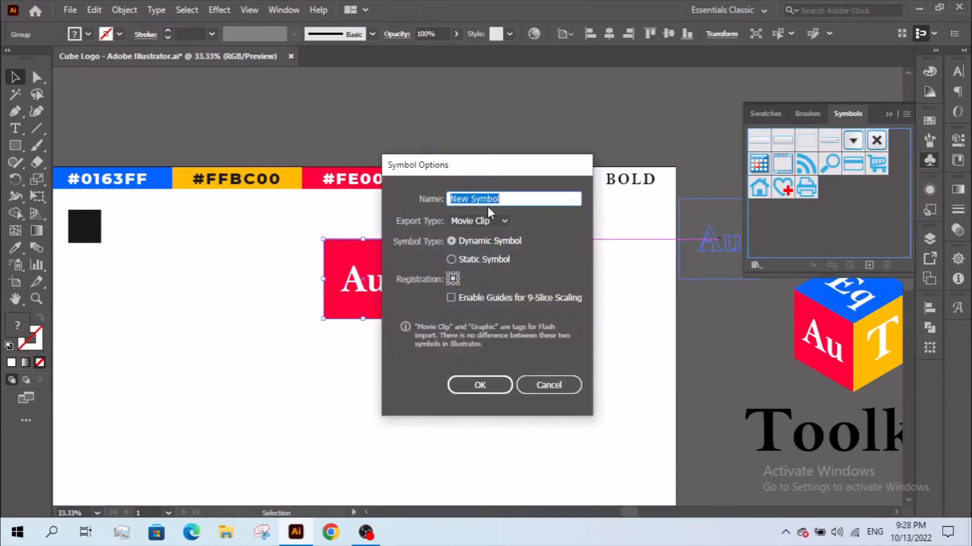
{"action": "type", "text": "1"}
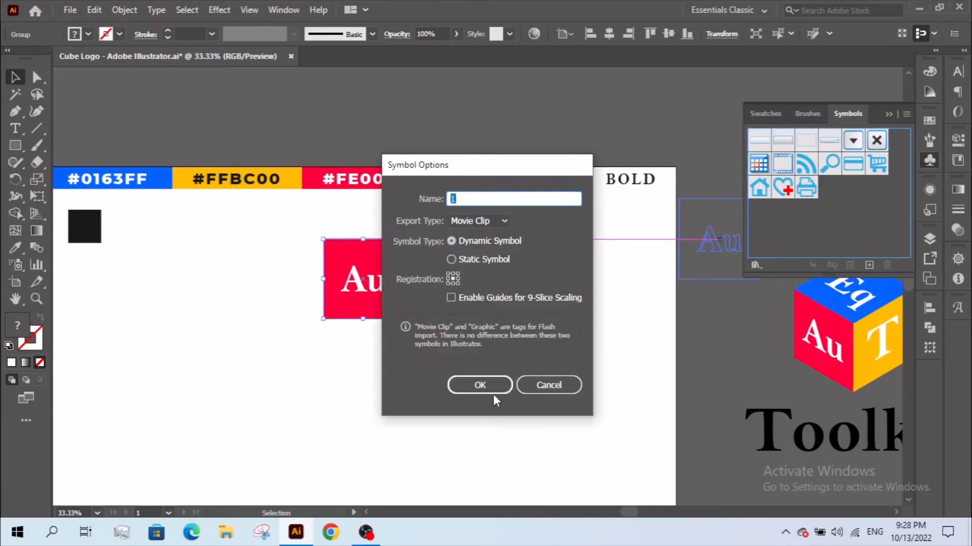
{"action": "left_click", "coordinate": [480, 385]}
Step: Save the blue Eq square as a dynamic Movie Clip symbol named 2
{"action": "left_click_drag", "start_coordinate": [450, 304], "coordinate": [856, 203]}
{"action": "type", "text": "2"}
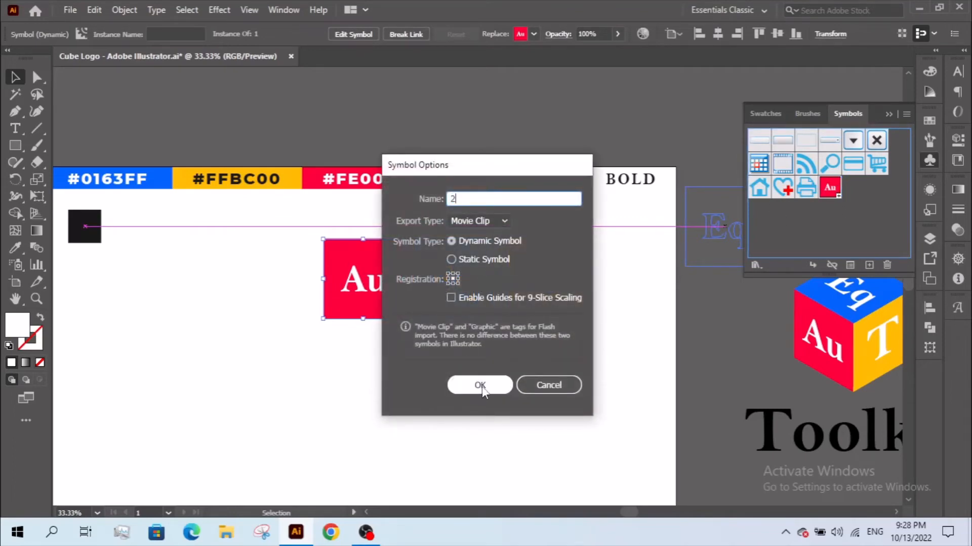
{"action": "left_click", "coordinate": [503, 384]}
Step: Save the yellow T square as a dynamic symbol, keeping the default name and options
{"action": "left_click", "coordinate": [512, 316]}
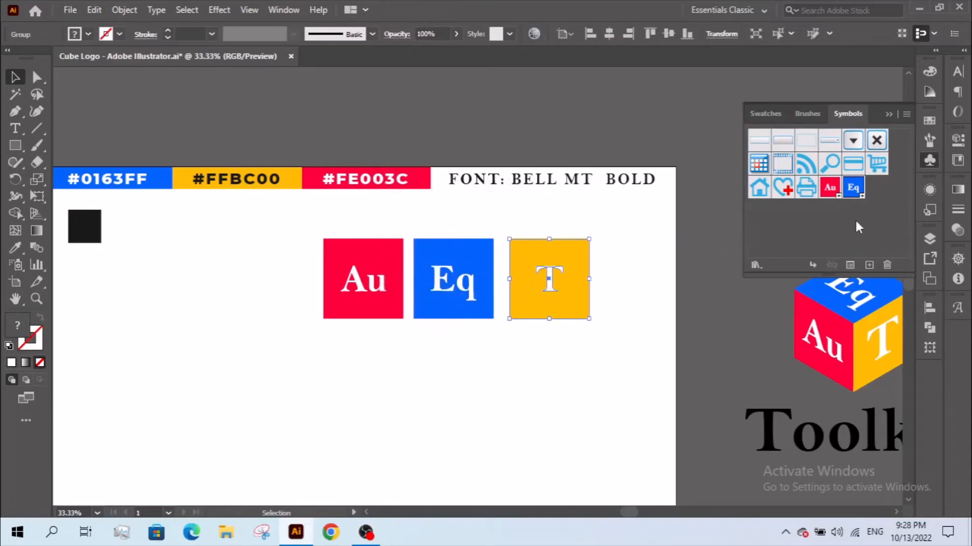
{"action": "left_click_drag", "start_coordinate": [569, 255], "coordinate": [871, 207]}
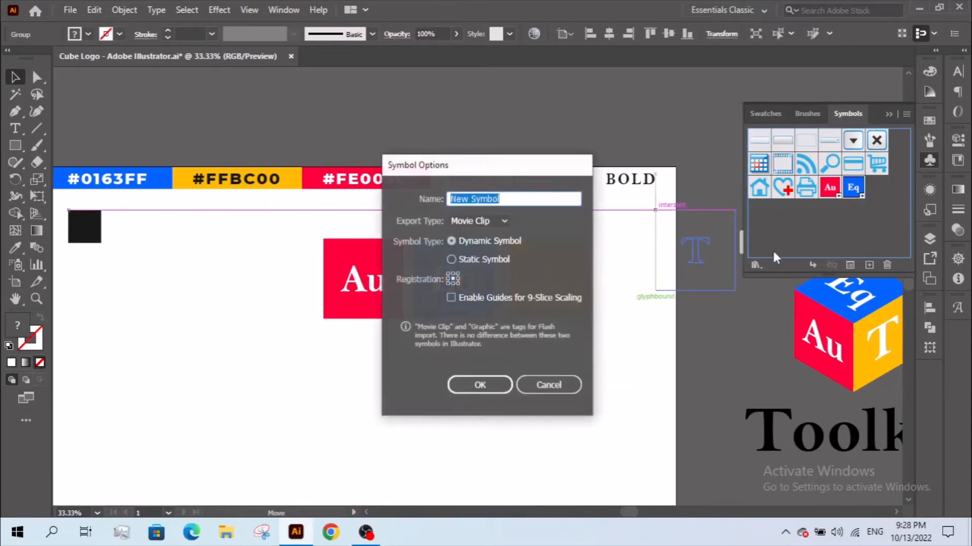
{"action": "left_click", "coordinate": [459, 383]}
{"action": "left_click", "coordinate": [453, 386]}
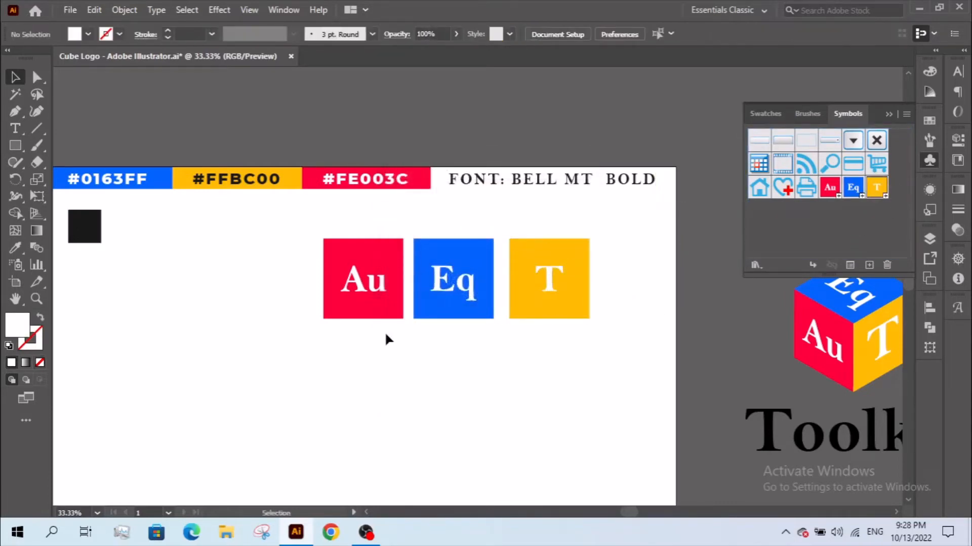
Step: Delete the small black square below the #0163FF swatch
{"action": "scroll", "coordinate": [374, 304], "scroll_direction": "left", "scroll_amount": 4}
{"action": "left_click", "coordinate": [305, 231]}
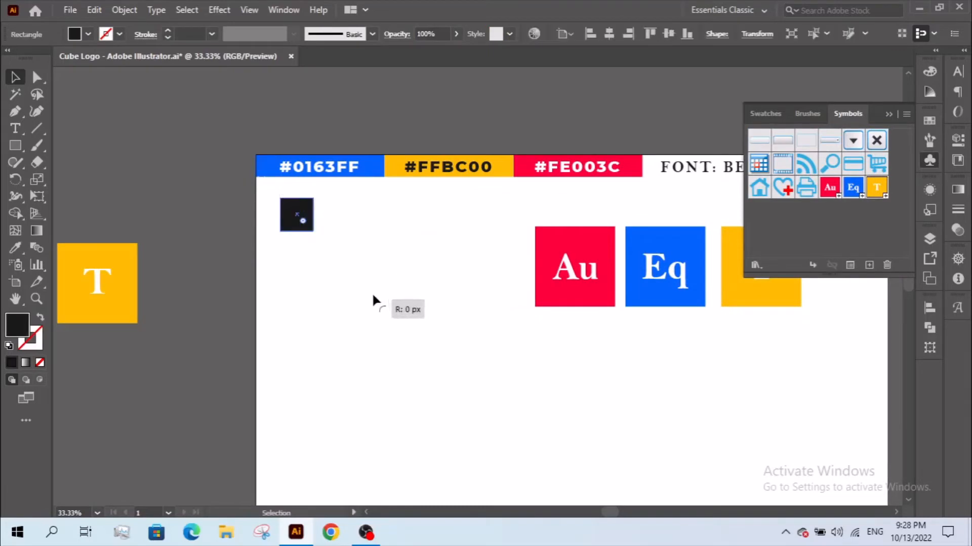
{"action": "left_click", "coordinate": [324, 258]}
{"action": "key", "text": "z"}
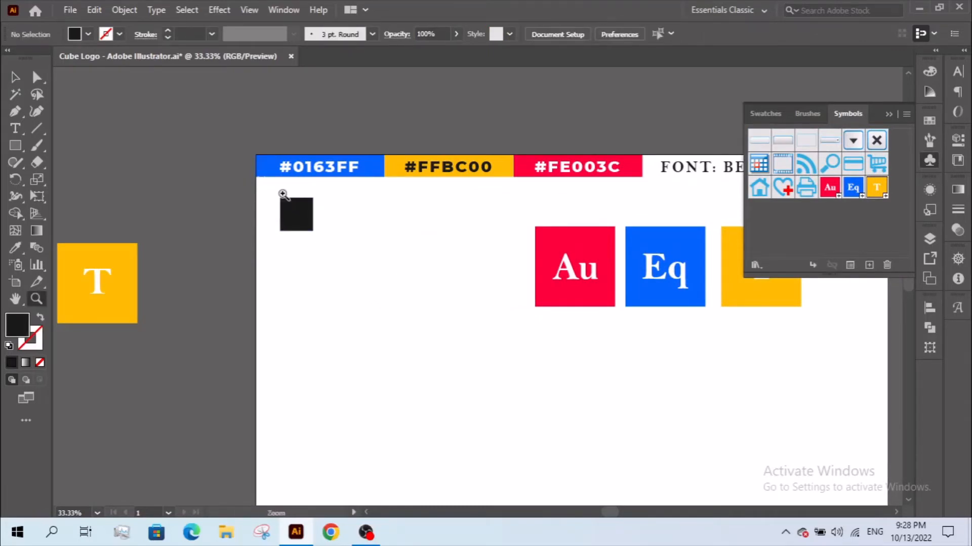
{"action": "left_click_drag", "start_coordinate": [270, 185], "coordinate": [465, 283]}
{"action": "key", "text": "v"}
{"action": "left_click", "coordinate": [175, 194]}
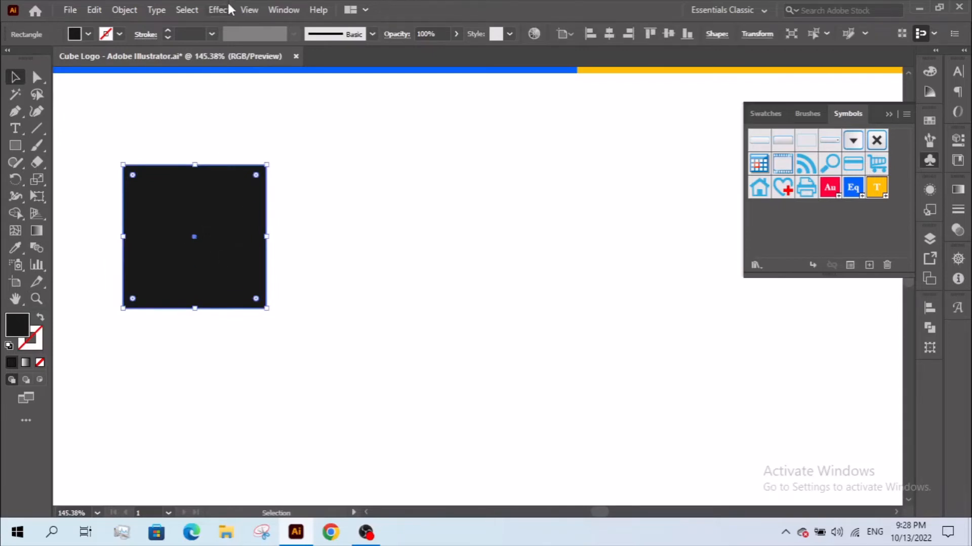
{"action": "key", "text": "Delete"}
Step: Create a black square of 200 by 200 px below the colour swatches
{"action": "key", "text": "m"}
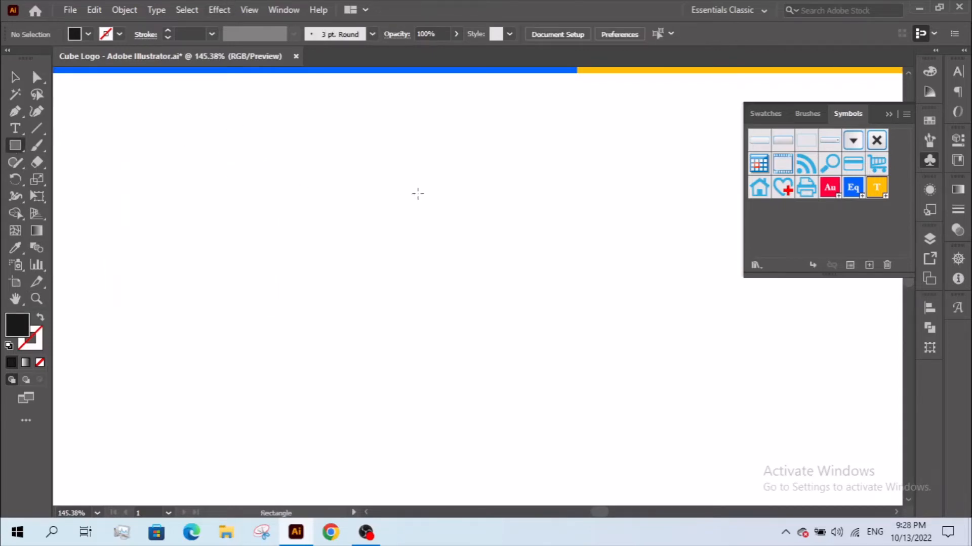
{"action": "left_click", "coordinate": [418, 193]}
{"action": "left_click", "coordinate": [538, 248]}
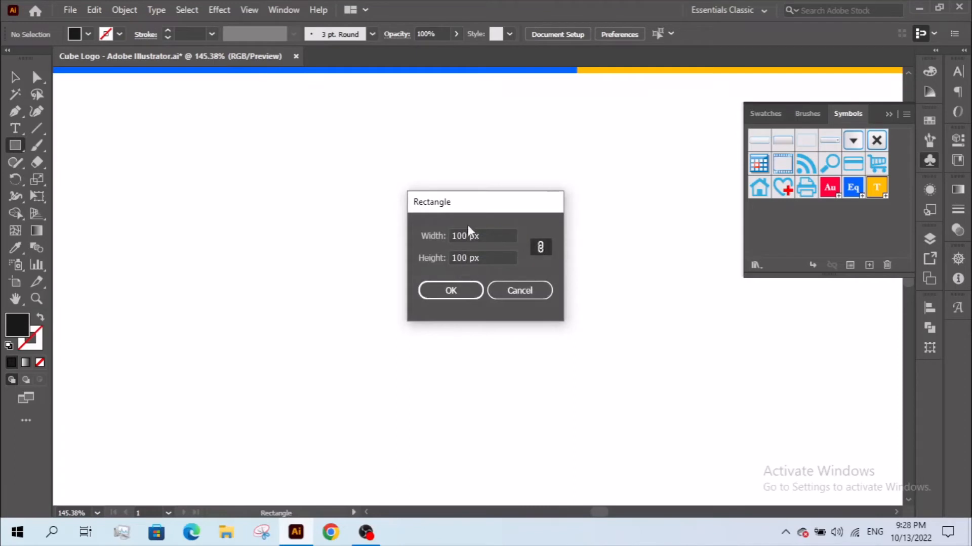
{"action": "left_click_drag", "start_coordinate": [468, 233], "coordinate": [445, 238]}
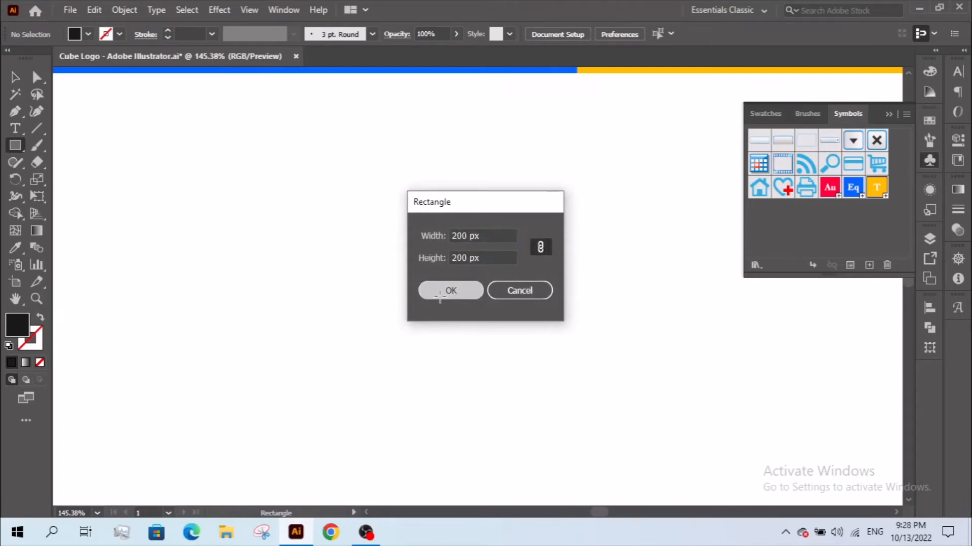
{"action": "left_click", "coordinate": [448, 290]}
{"action": "left_click", "coordinate": [14, 79]}
Step: Try deleting the blue Eq symbol together with its instances, and undo the deletion
{"action": "left_click", "coordinate": [499, 303], "text": "alt"}
{"action": "left_click", "coordinate": [499, 303], "text": "alt"}
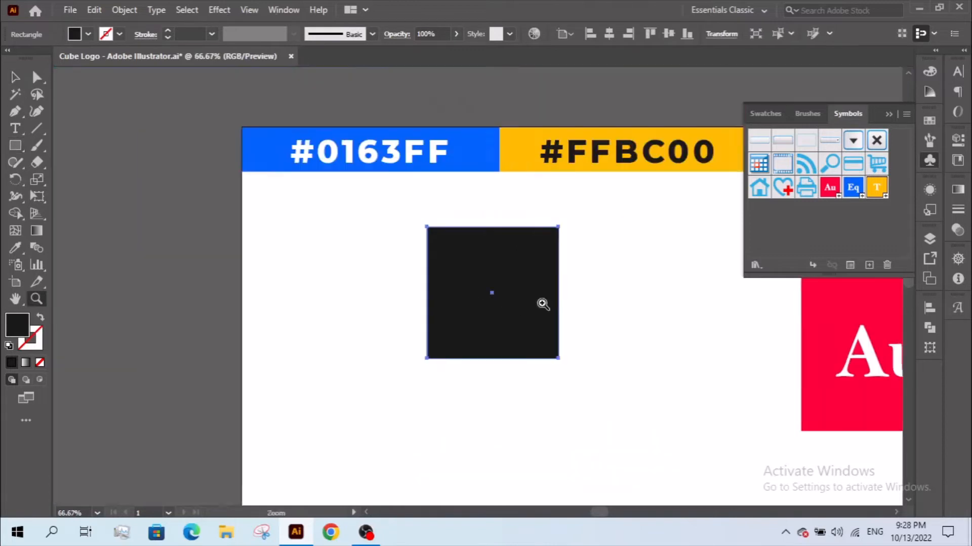
{"action": "left_click_drag", "start_coordinate": [622, 292], "coordinate": [533, 287]}
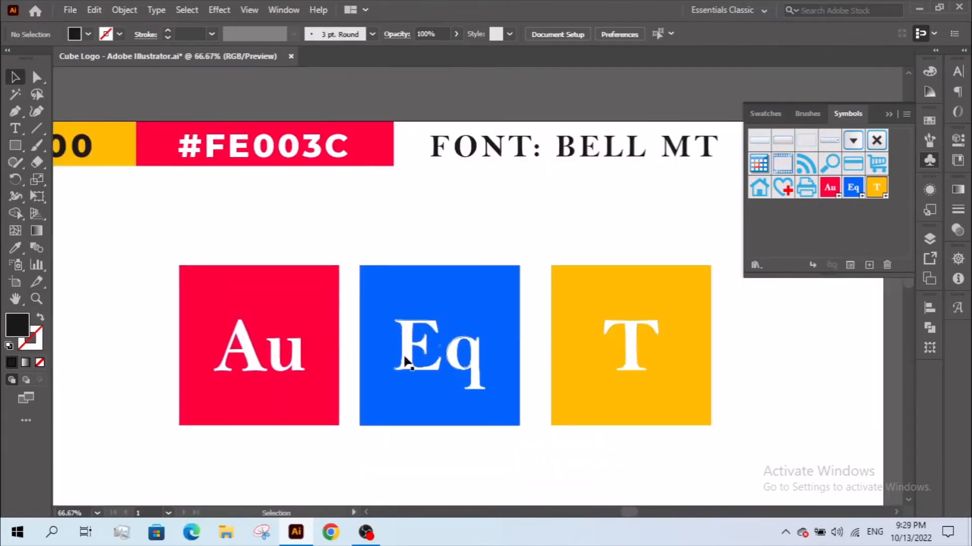
{"action": "left_click", "coordinate": [405, 360]}
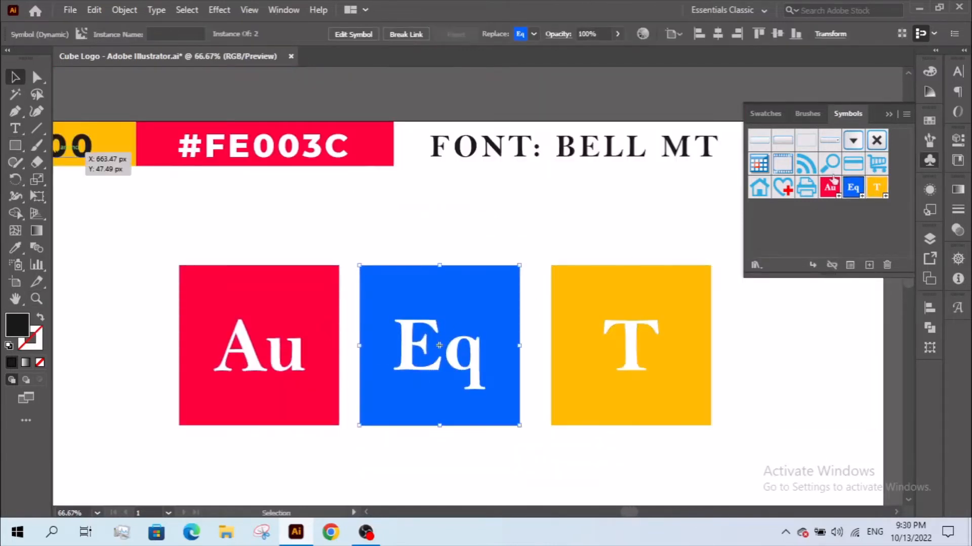
{"action": "left_click", "coordinate": [886, 265]}
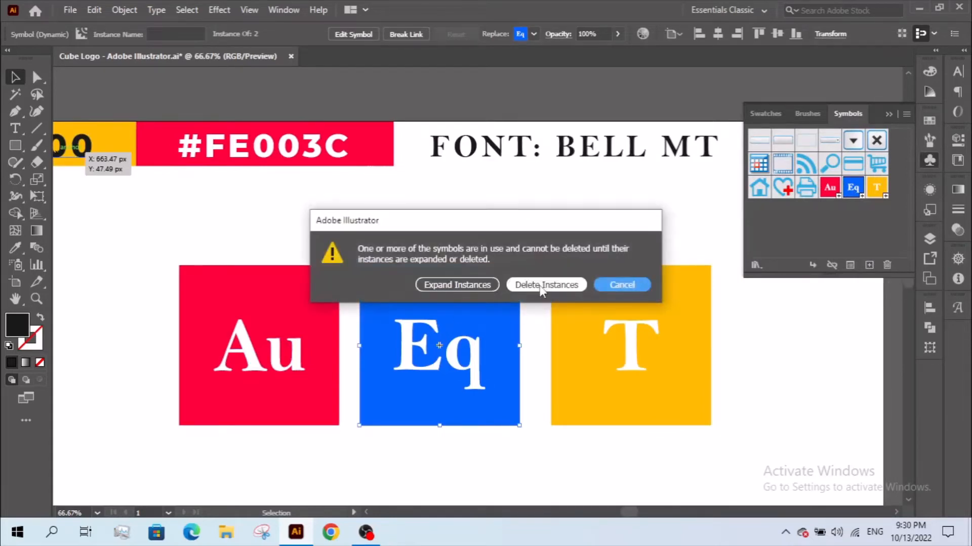
{"action": "left_click", "coordinate": [575, 285]}
{"action": "key", "text": "ctrl+z"}
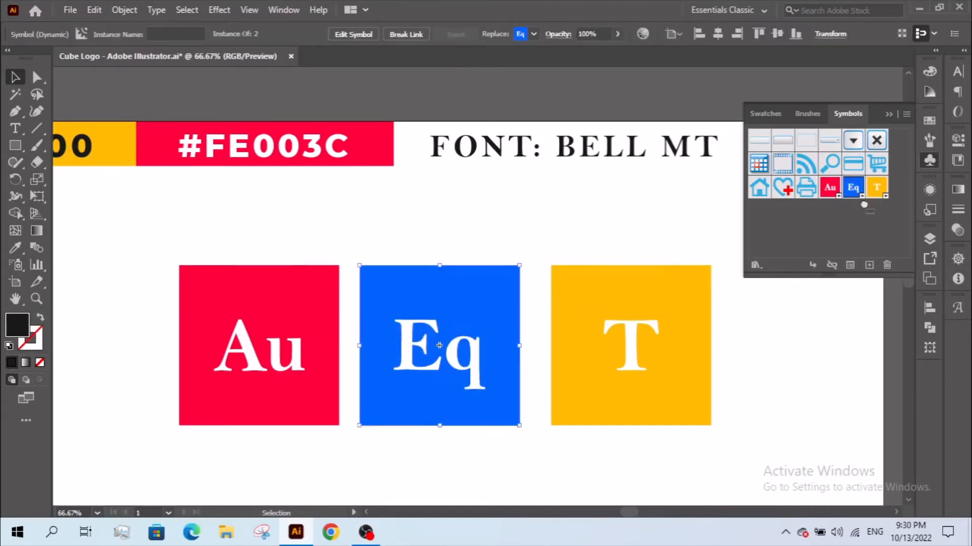
Step: Delete the blue Eq symbol by expanding its instances, and isolate the expanded Eq group
{"action": "left_click", "coordinate": [886, 264]}
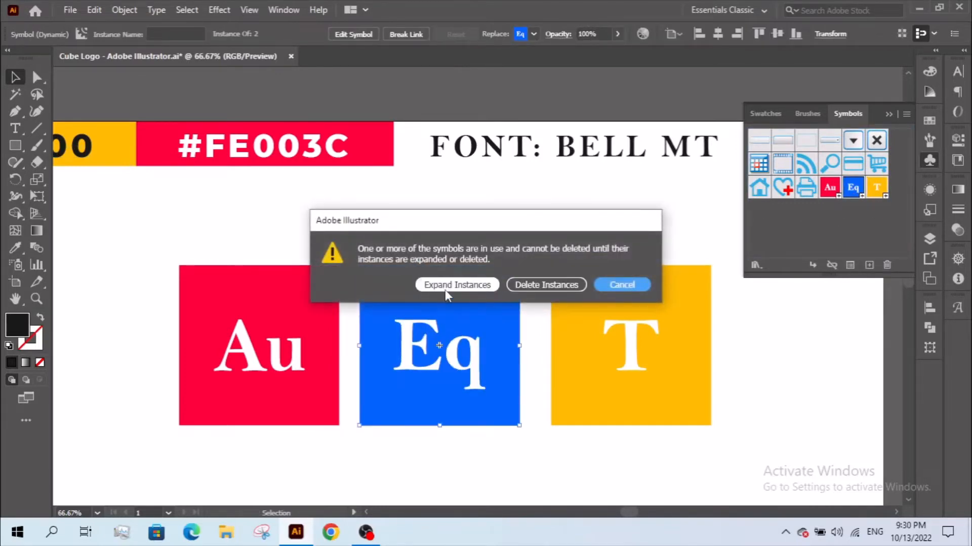
{"action": "left_click", "coordinate": [445, 285]}
{"action": "left_click", "coordinate": [453, 245]}
{"action": "left_click", "coordinate": [462, 318]}
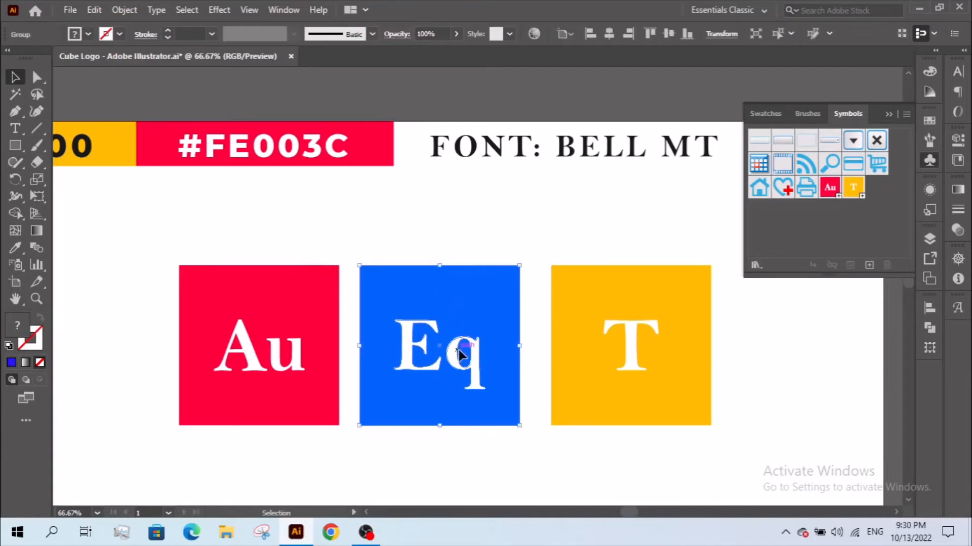
{"action": "double_click", "coordinate": [462, 355]}
Step: Try an alignment on the whole Eq group inside isolation mode, and undo it
{"action": "left_click_drag", "start_coordinate": [429, 233], "coordinate": [488, 285]}
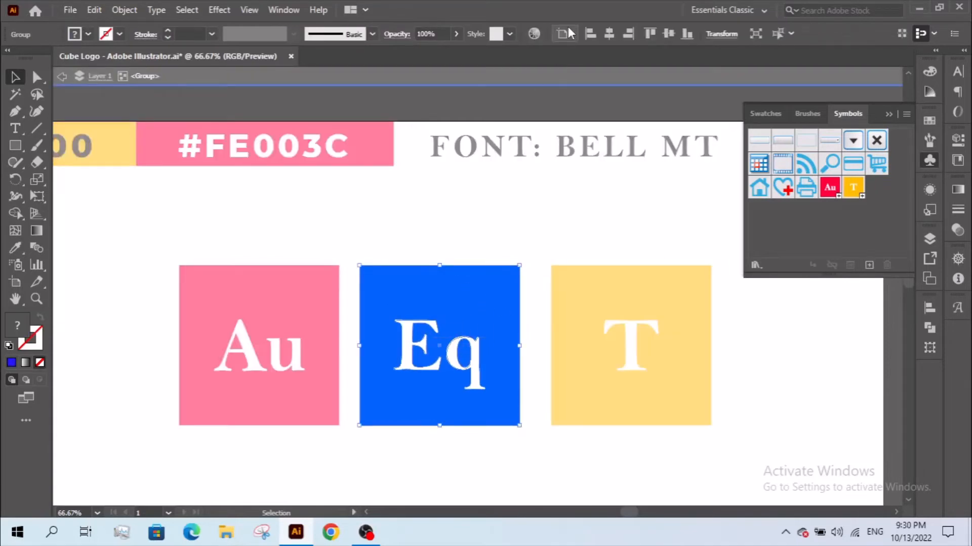
{"action": "left_click", "coordinate": [602, 32]}
{"action": "key", "text": "ctrl+z"}
{"action": "left_click", "coordinate": [448, 244]}
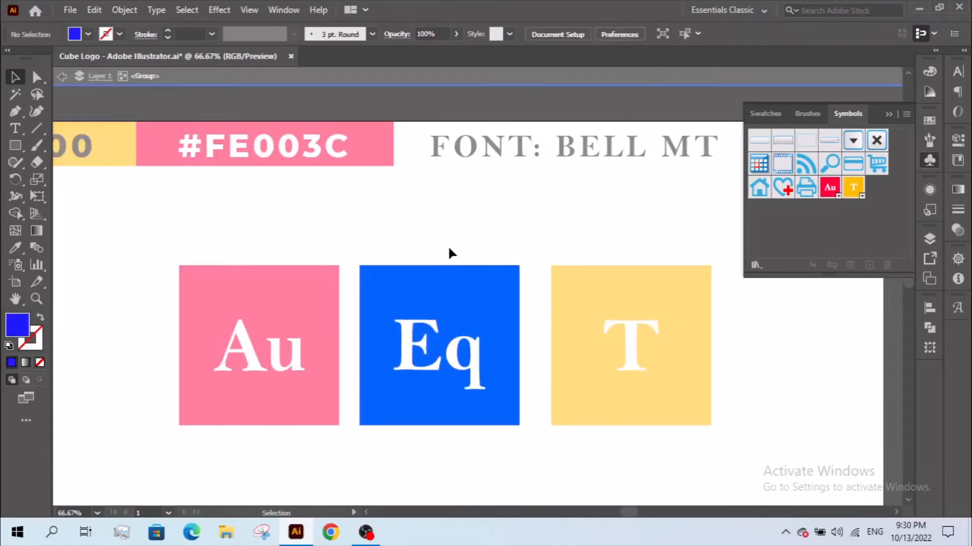
Step: Isolate the nested Eq group and centre the letters and blue square on each other horizontally and vertically
{"action": "left_click_drag", "start_coordinate": [465, 375], "coordinate": [471, 332]}
{"action": "double_click", "coordinate": [473, 347]}
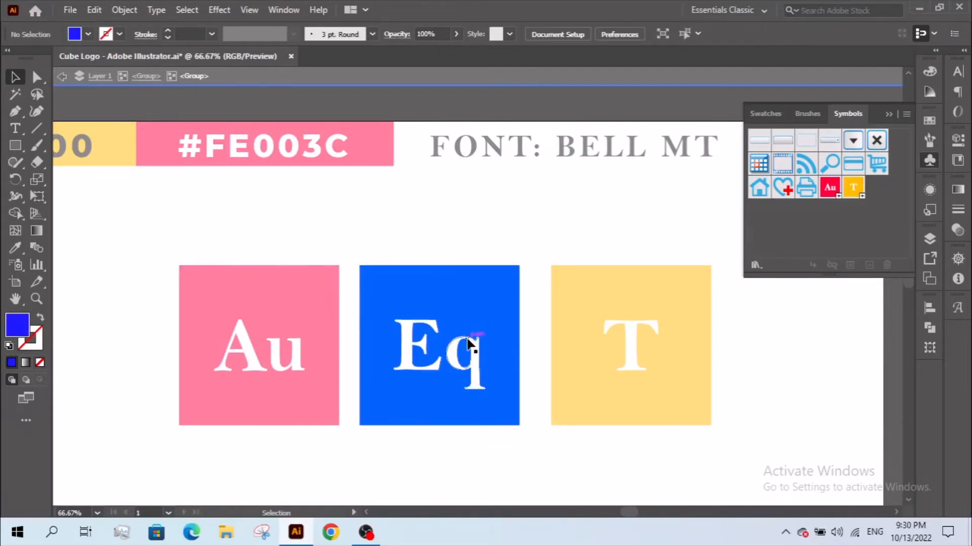
{"action": "left_click_drag", "start_coordinate": [453, 232], "coordinate": [473, 358]}
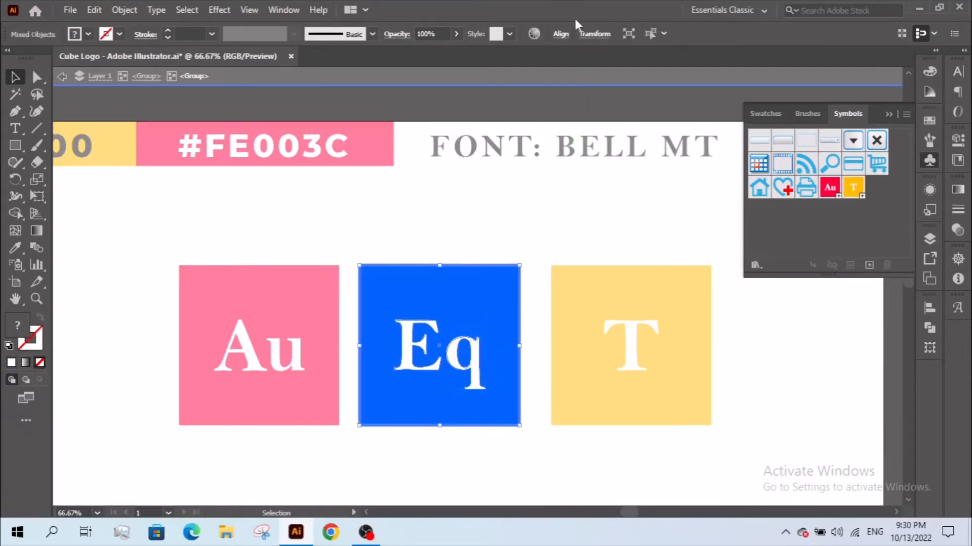
{"action": "left_click", "coordinate": [560, 33]}
{"action": "left_click", "coordinate": [447, 75]}
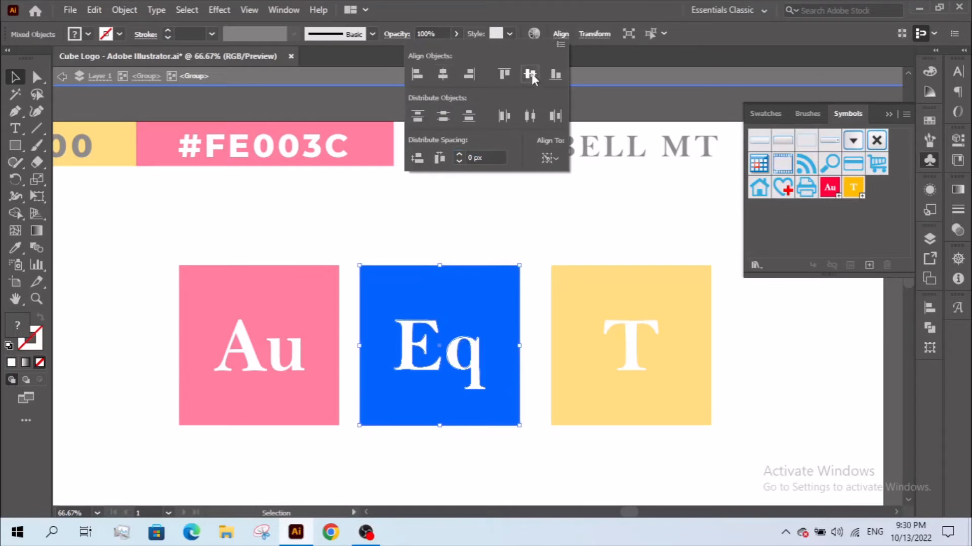
{"action": "left_click", "coordinate": [531, 74]}
Step: Leave isolation mode and save the blue Eq group as a dynamic symbol with the default name and options
{"action": "left_click", "coordinate": [473, 308]}
{"action": "left_click_drag", "start_coordinate": [473, 336], "coordinate": [872, 209]}
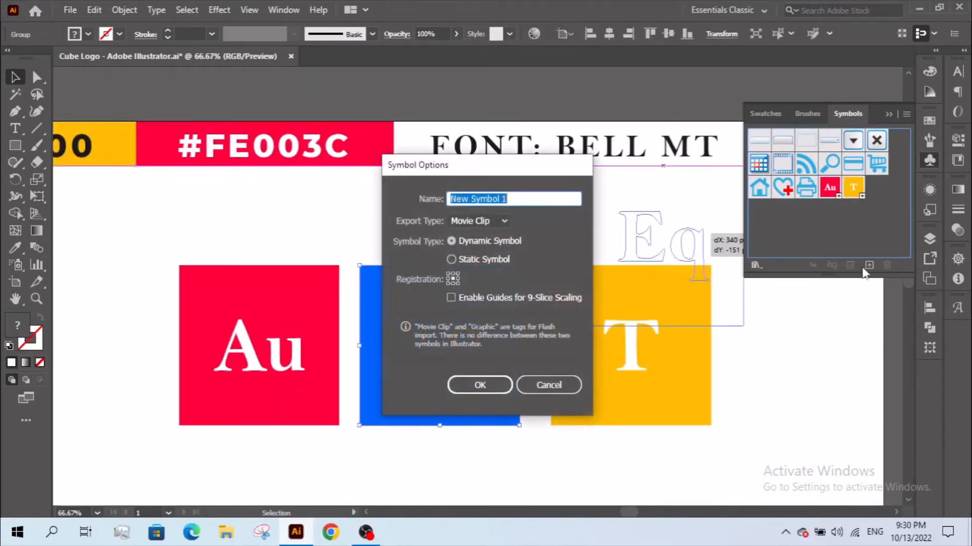
{"action": "left_click", "coordinate": [492, 389]}
Step: Apply a 3D Extrude & Bevel effect to the black square with the Isometric Top position
{"action": "left_click_drag", "start_coordinate": [258, 260], "coordinate": [679, 245]}
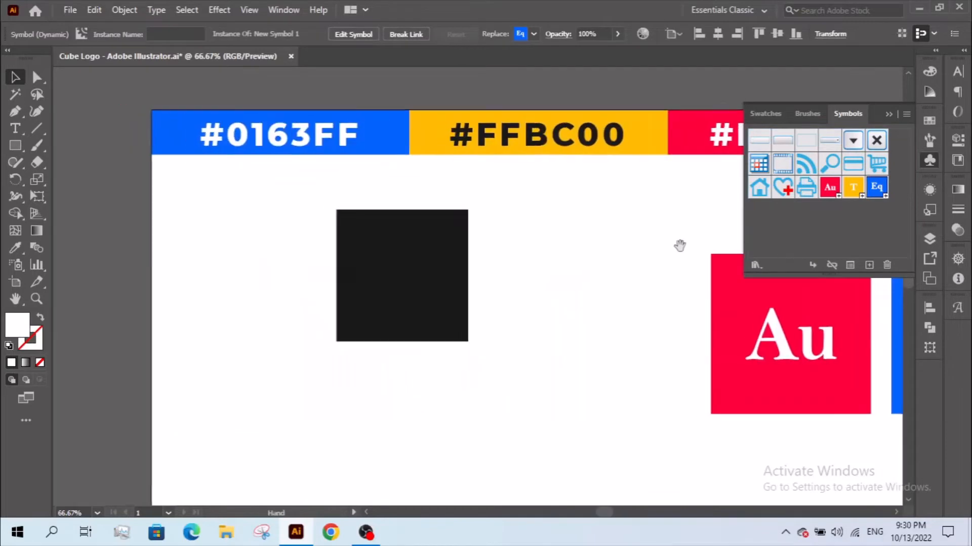
{"action": "left_click", "coordinate": [414, 283]}
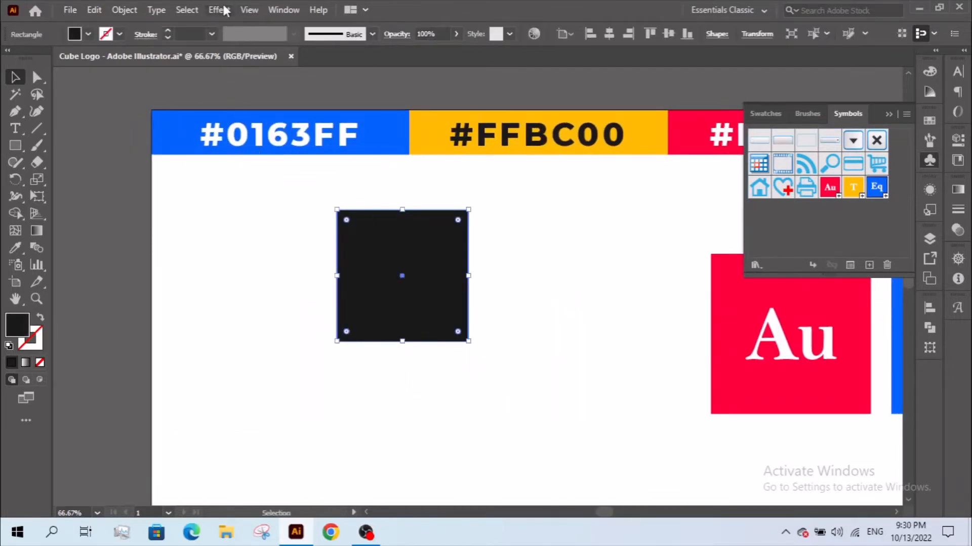
{"action": "left_click", "coordinate": [225, 11]}
{"action": "mouse_move", "coordinate": [268, 89]}
{"action": "left_click", "coordinate": [443, 93]}
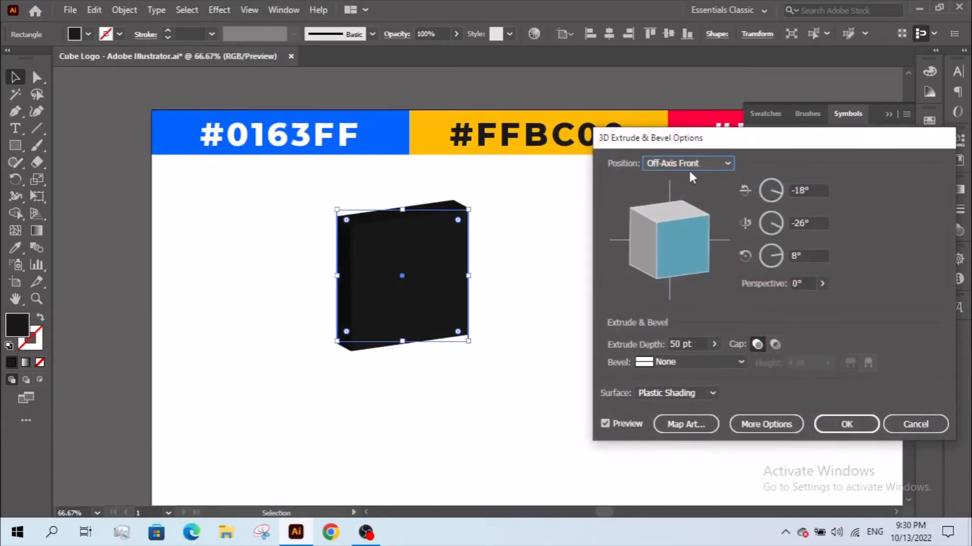
{"action": "left_click", "coordinate": [691, 164]}
{"action": "left_click", "coordinate": [705, 423]}
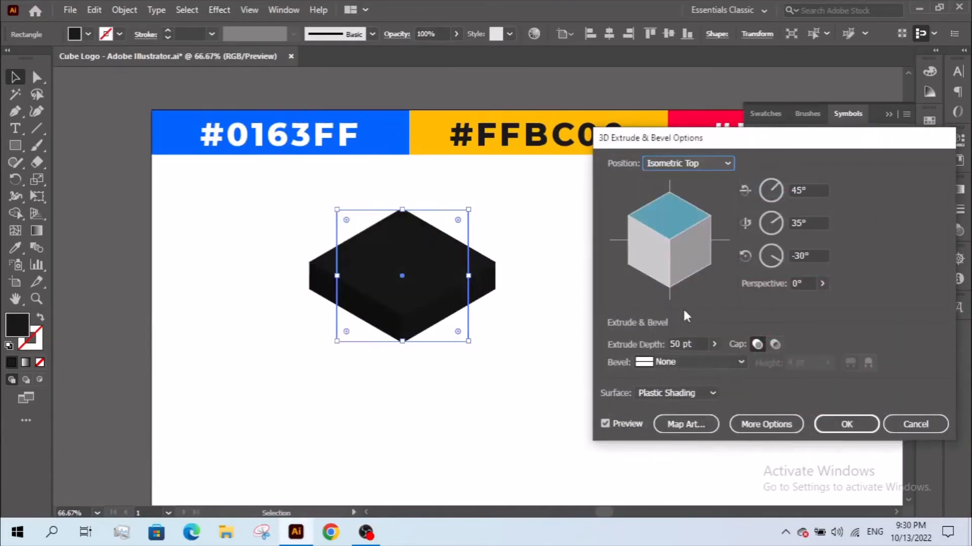
Step: Set the extrude depth of the black square to 200 pt
{"action": "left_click", "coordinate": [687, 344]}
{"action": "key", "text": "shift+Up"}
{"action": "key", "text": "shift+Up"}
{"action": "key", "text": "shift+Up"}
{"action": "key", "text": "shift+Up"}
{"action": "key", "text": "shift+Up"}
{"action": "key", "text": "shift+Up"}
{"action": "key", "text": "shift+Up"}
{"action": "key", "text": "shift+Up"}
{"action": "key", "text": "shift+Up"}
{"action": "key", "text": "shift+Up"}
{"action": "key", "text": "shift+Up"}
{"action": "key", "text": "shift+Up"}
{"action": "key", "text": "shift+Up"}
{"action": "key", "text": "shift+Up"}
{"action": "key", "text": "shift+Up"}
{"action": "key", "text": "shift+Up"}
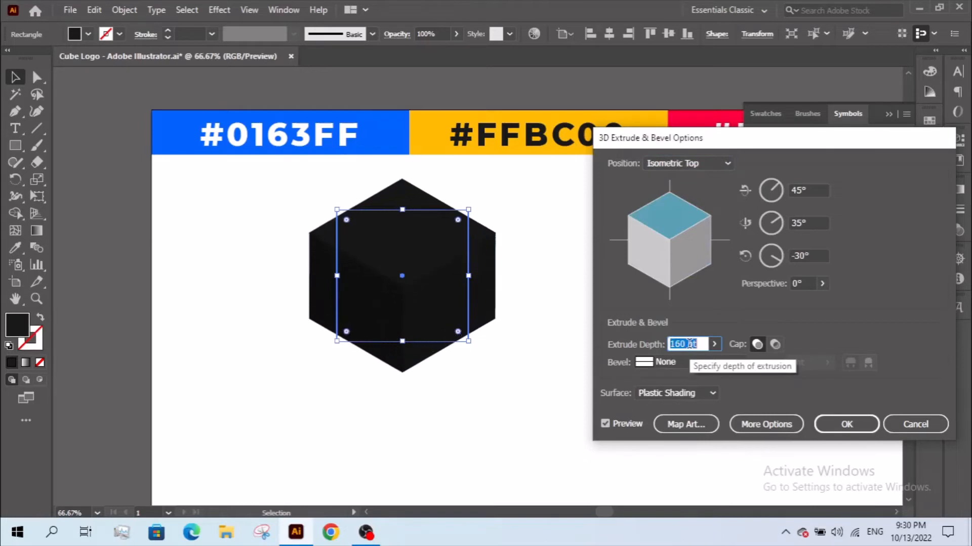
{"action": "key", "text": "shift+Down"}
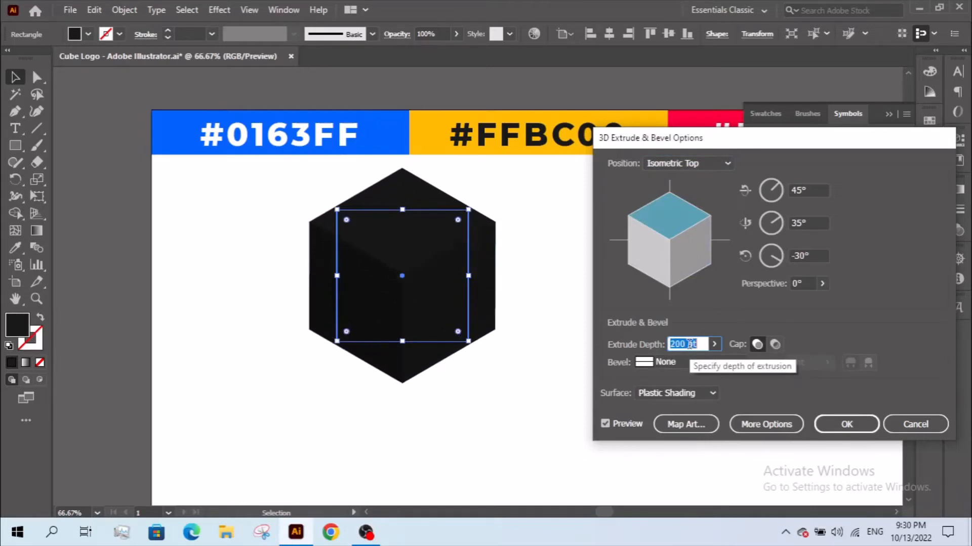
Step: Map the blue Eq symbol onto the cube's top face, surface 1 of 6
{"action": "left_click", "coordinate": [700, 427]}
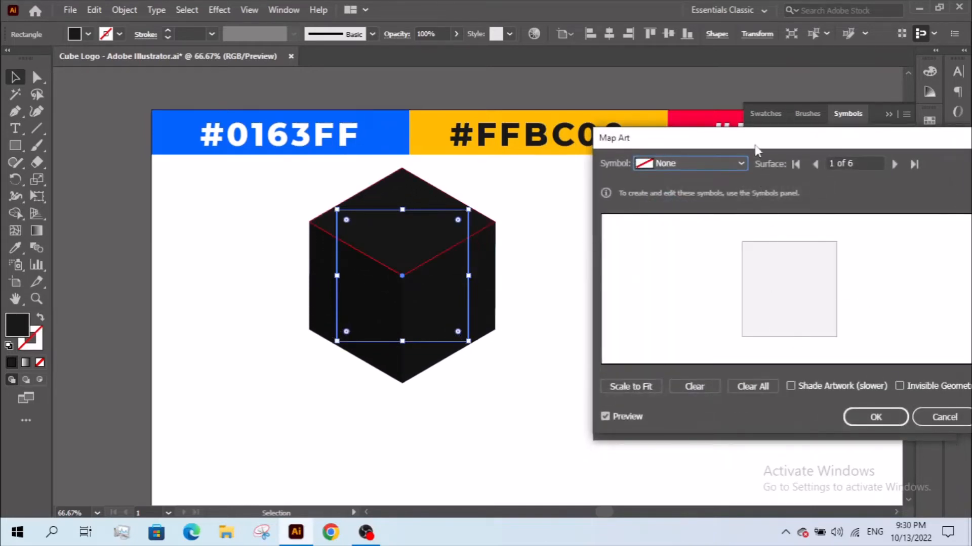
{"action": "left_click_drag", "start_coordinate": [756, 150], "coordinate": [703, 122]}
{"action": "left_click", "coordinate": [663, 137]}
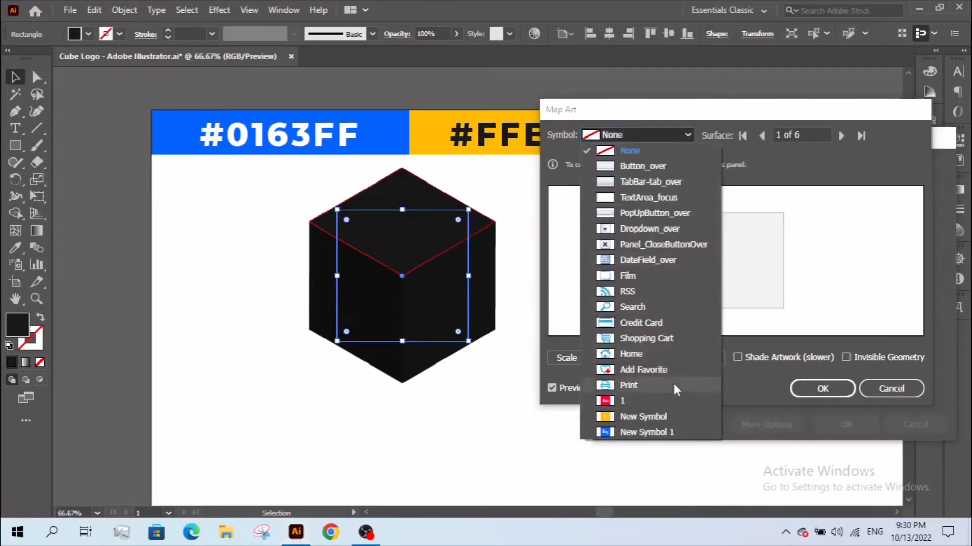
{"action": "left_click", "coordinate": [667, 432]}
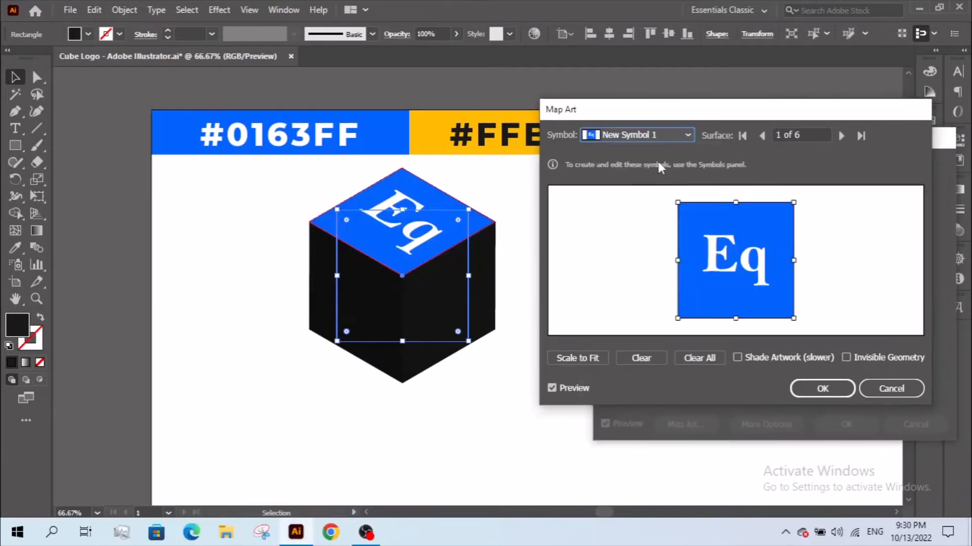
Step: Map the red Au symbol, named 1, onto the cube's front-left face, surface 4 of 6
{"action": "left_click", "coordinate": [656, 135]}
{"action": "left_click", "coordinate": [762, 135]}
{"action": "left_click", "coordinate": [762, 135]}
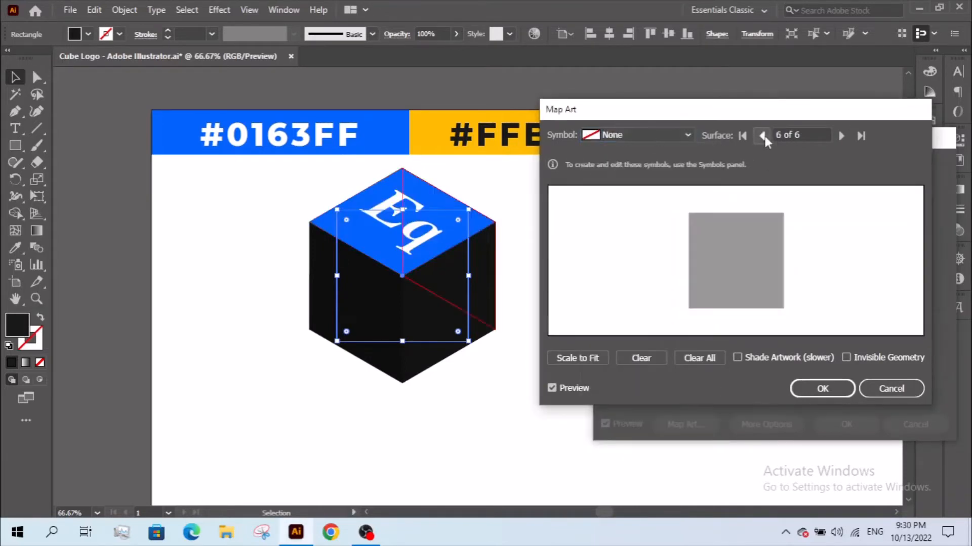
{"action": "left_click", "coordinate": [763, 136]}
{"action": "left_click", "coordinate": [762, 135]}
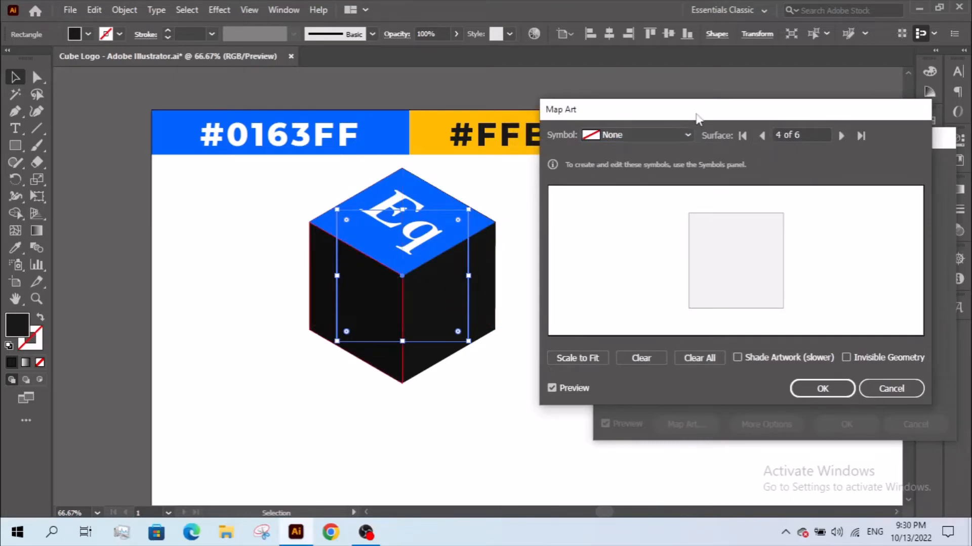
{"action": "left_click", "coordinate": [659, 132]}
{"action": "left_click", "coordinate": [622, 400]}
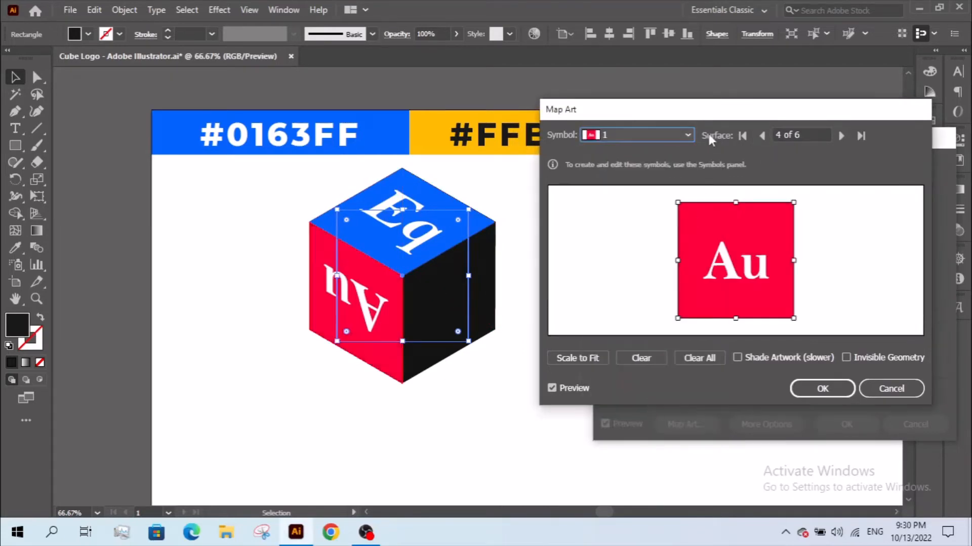
Step: Map the yellow T symbol, named New Symbol, onto the cube's front-right face, surface 3 of 6
{"action": "left_click", "coordinate": [841, 135]}
{"action": "left_click", "coordinate": [763, 135]}
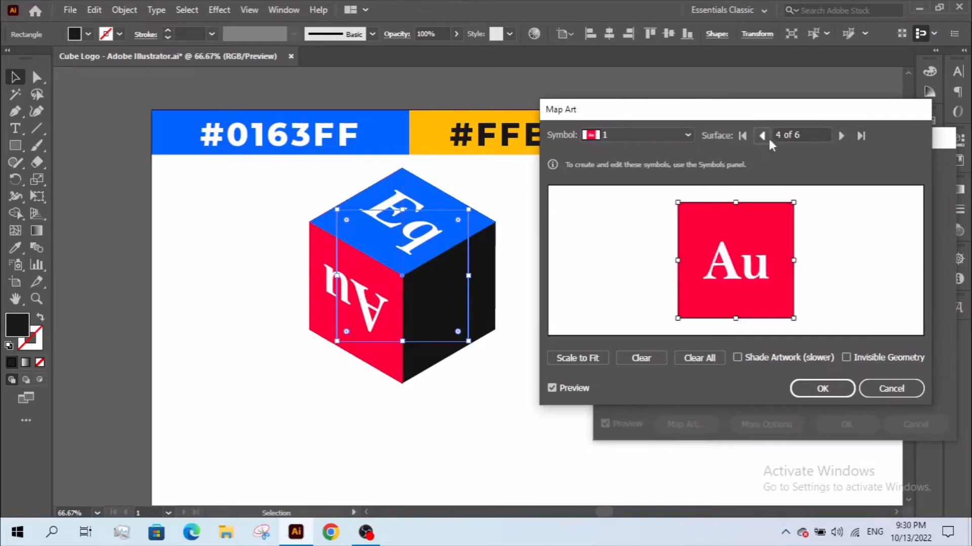
{"action": "left_click", "coordinate": [763, 135]}
{"action": "left_click", "coordinate": [676, 134]}
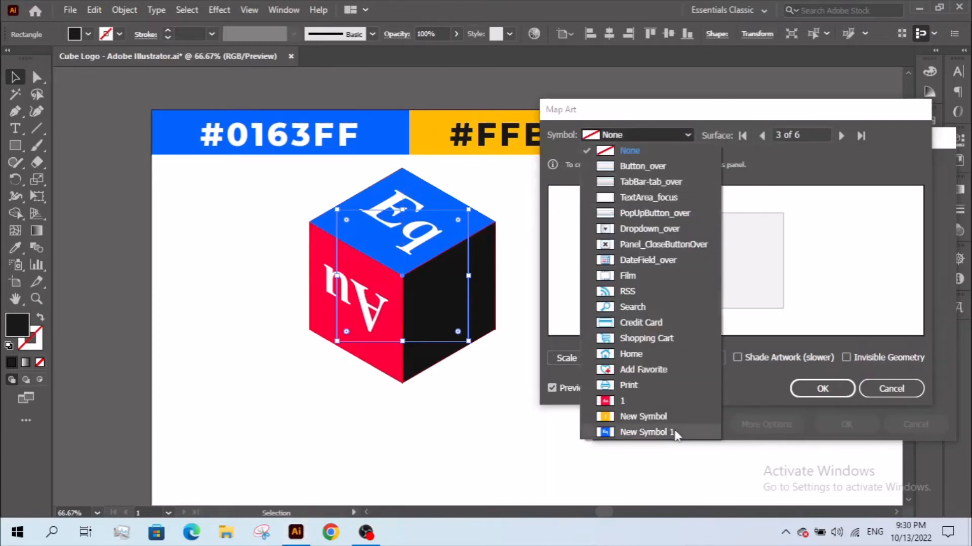
{"action": "left_click", "coordinate": [644, 433]}
{"action": "left_click", "coordinate": [683, 135]}
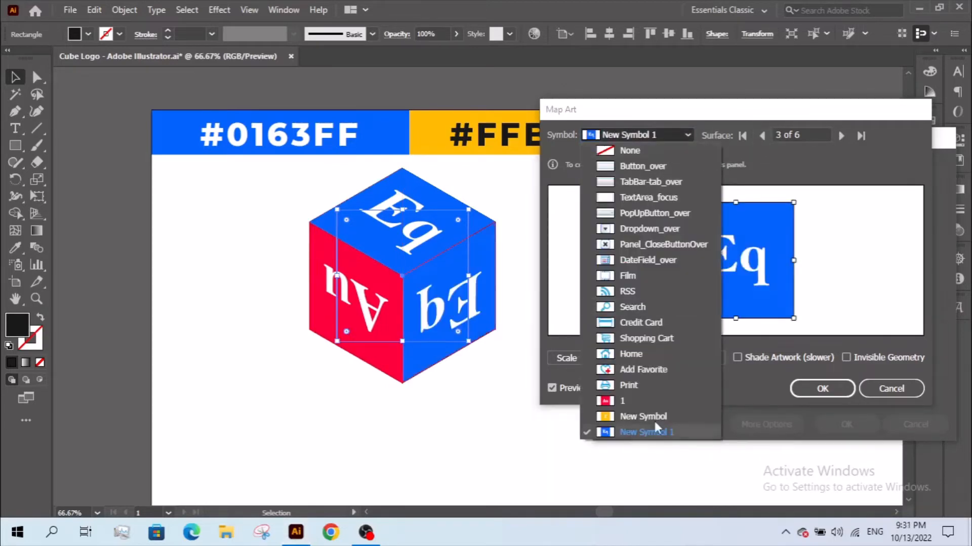
{"action": "left_click", "coordinate": [653, 477]}
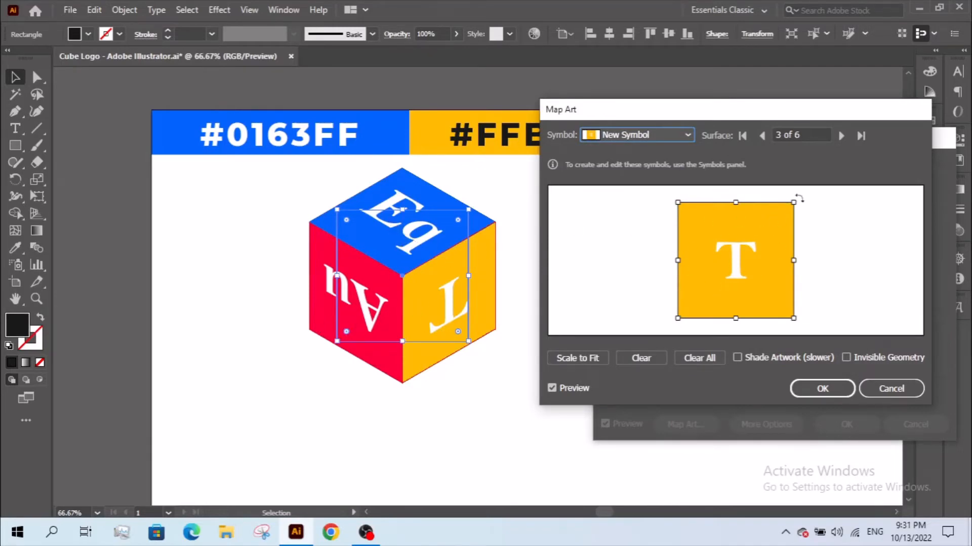
{"action": "left_click_drag", "start_coordinate": [799, 198], "coordinate": [687, 309]}
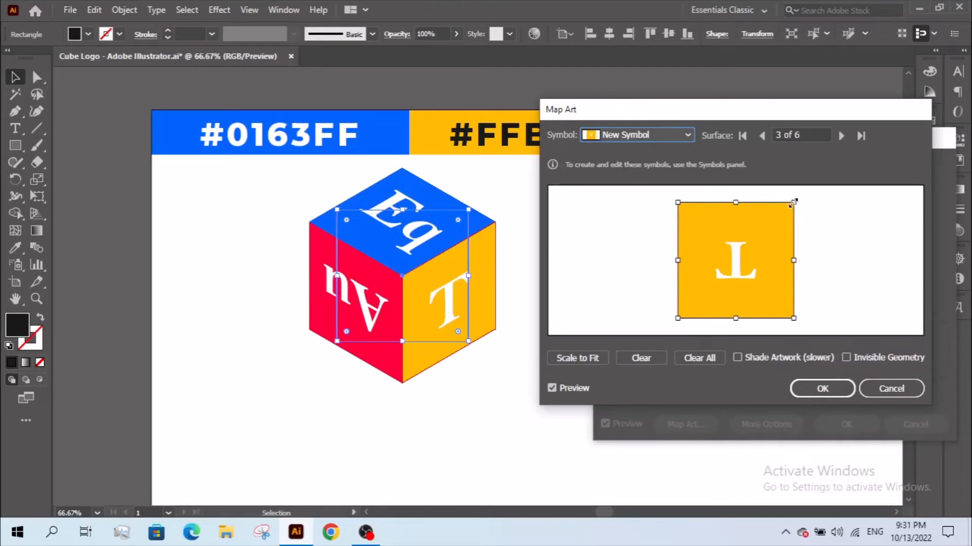
{"action": "mouse_move", "coordinate": [730, 260]}
{"action": "left_mouse_down"}
{"action": "mouse_move", "coordinate": [819, 262]}
{"action": "mouse_move", "coordinate": [711, 273]}
{"action": "mouse_move", "coordinate": [728, 272]}
{"action": "left_mouse_up"}
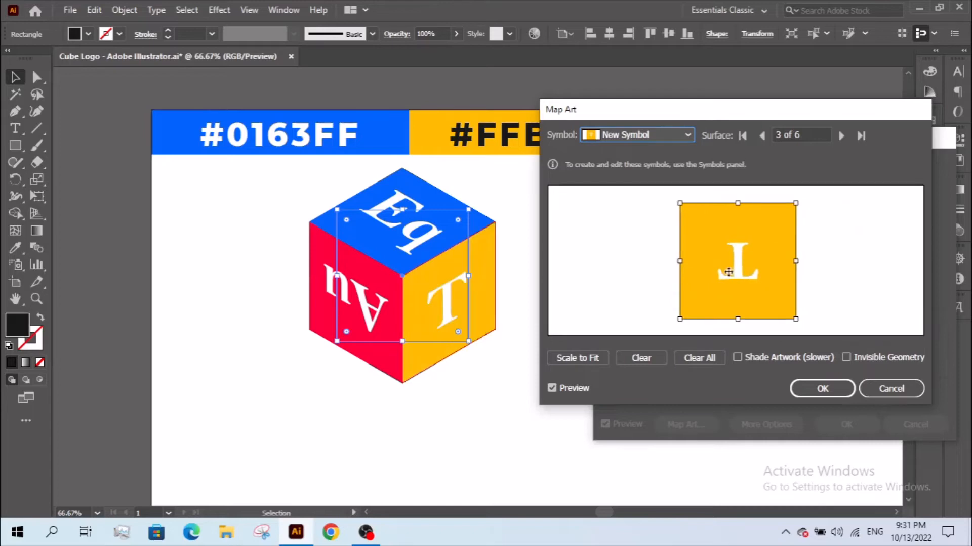
{"action": "left_click", "coordinate": [672, 139]}
{"action": "left_click", "coordinate": [662, 166]}
{"action": "left_click", "coordinate": [658, 138]}
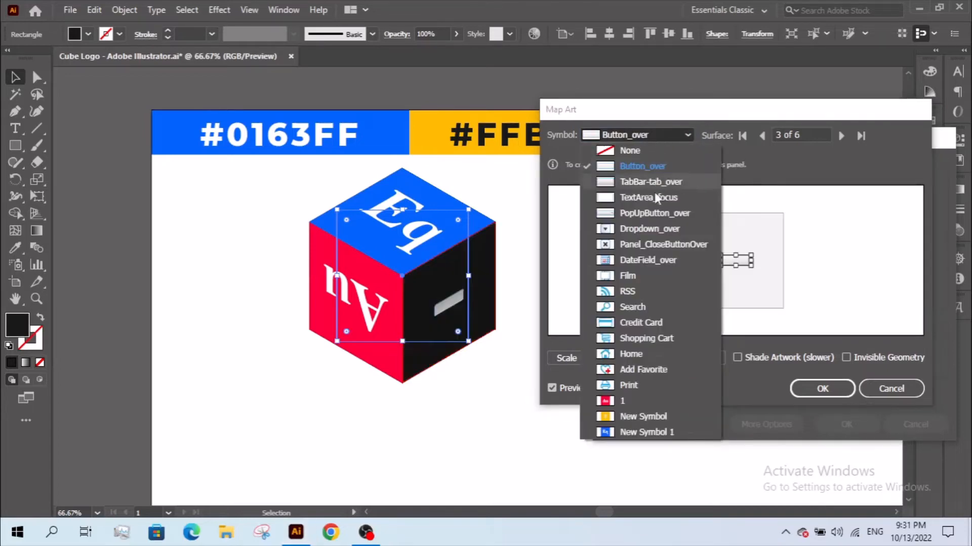
{"action": "left_click", "coordinate": [658, 416]}
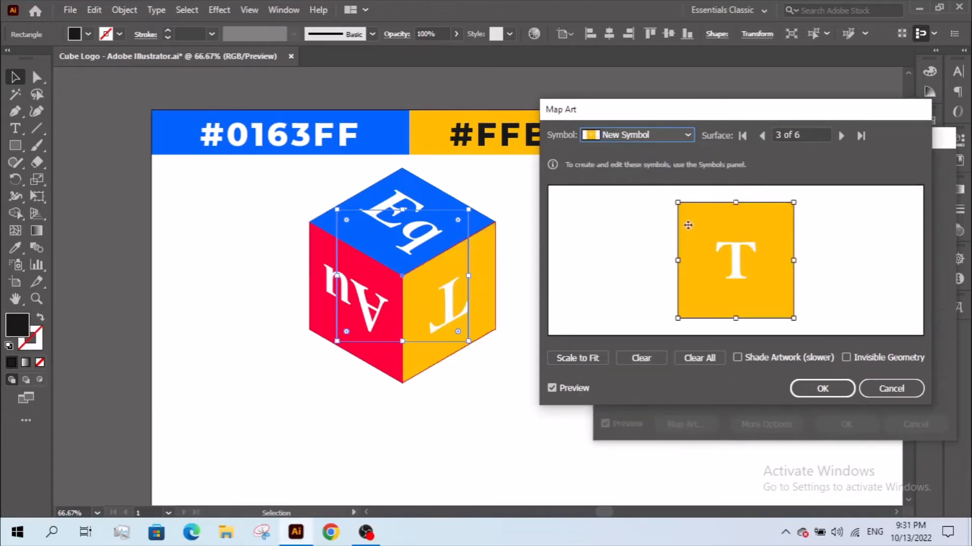
Step: Rotate the T artwork on surface 3 and the Au artwork on surface 4 by 180° so both read upright
{"action": "left_click_drag", "start_coordinate": [672, 201], "coordinate": [857, 246]}
{"action": "left_click_drag", "start_coordinate": [864, 293], "coordinate": [804, 317]}
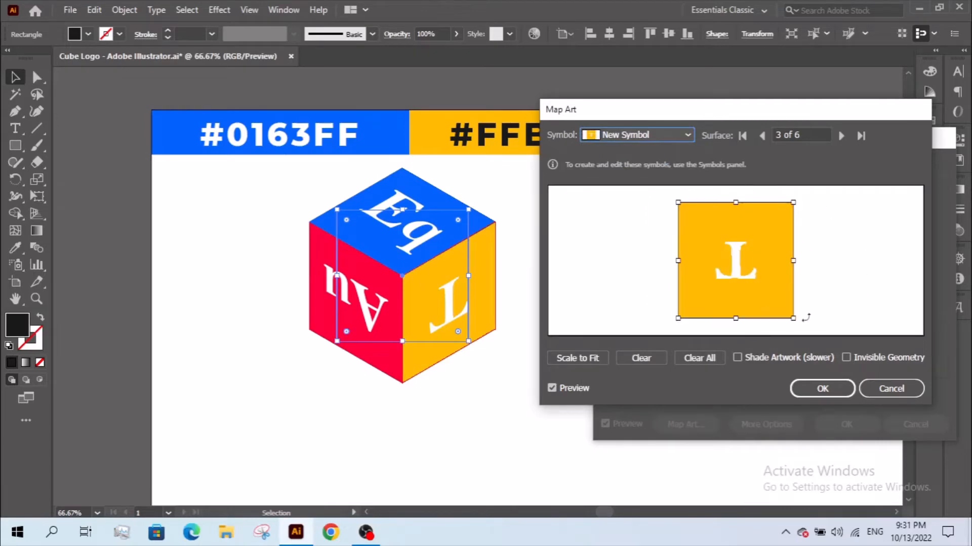
{"action": "left_click", "coordinate": [766, 136]}
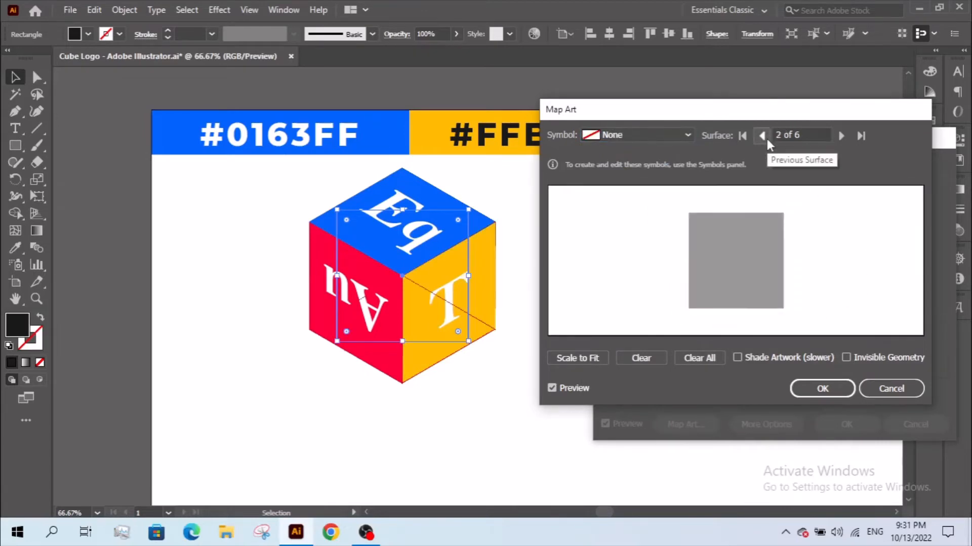
{"action": "left_click", "coordinate": [839, 136]}
{"action": "left_click", "coordinate": [839, 135]}
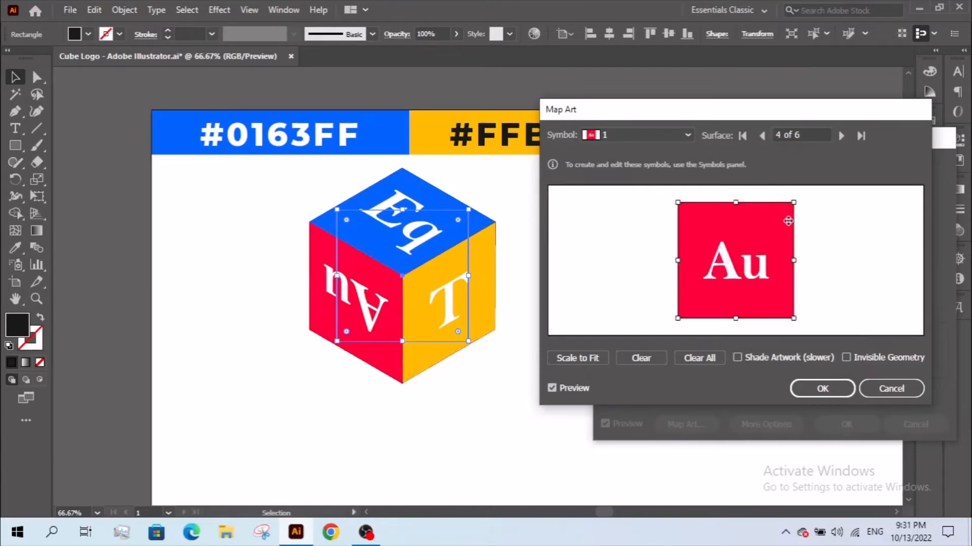
{"action": "left_click_drag", "start_coordinate": [798, 198], "coordinate": [690, 290]}
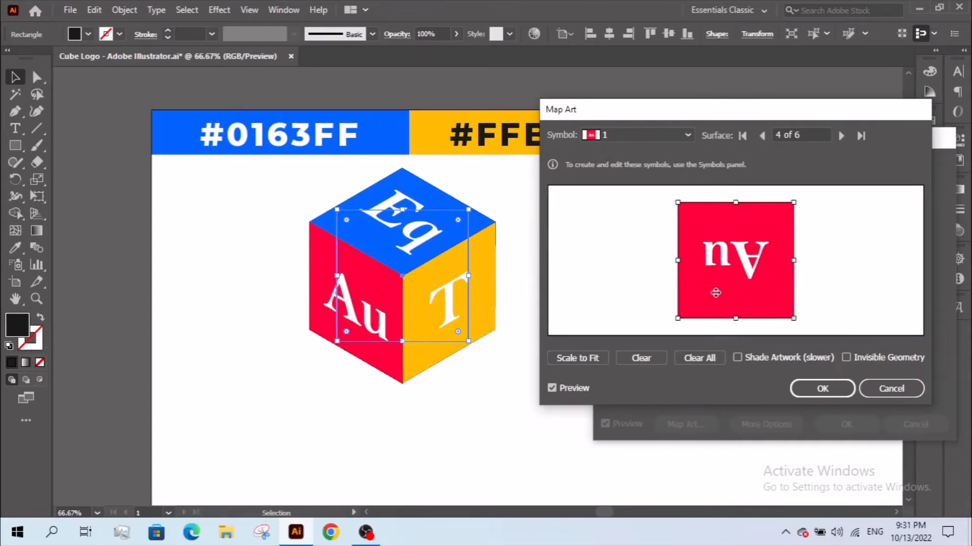
Step: Enable Invisible Geometry with Shade Artwork left off, and apply the mapped art and the 3D Extrude & Bevel effect
{"action": "left_click", "coordinate": [850, 357]}
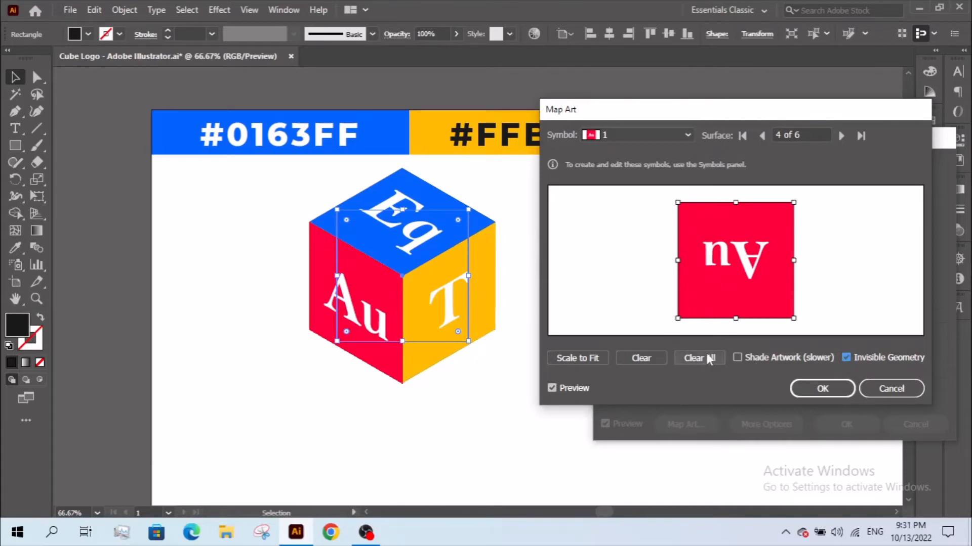
{"action": "left_click", "coordinate": [737, 357]}
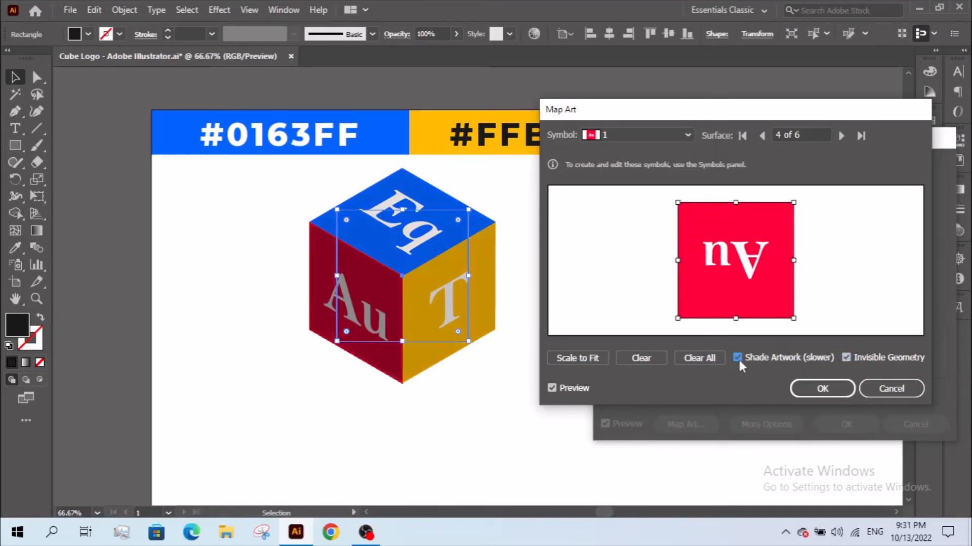
{"action": "left_click", "coordinate": [738, 357]}
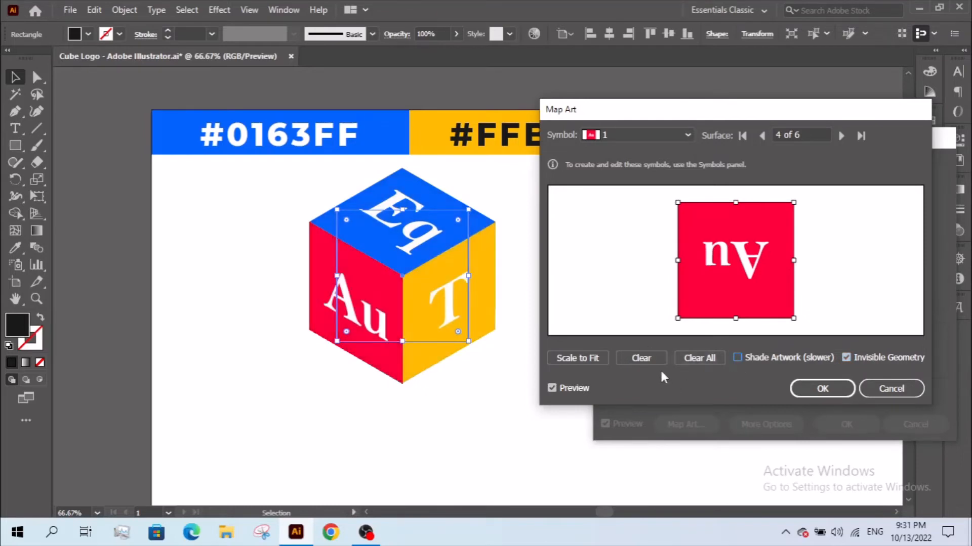
{"action": "left_click", "coordinate": [838, 393]}
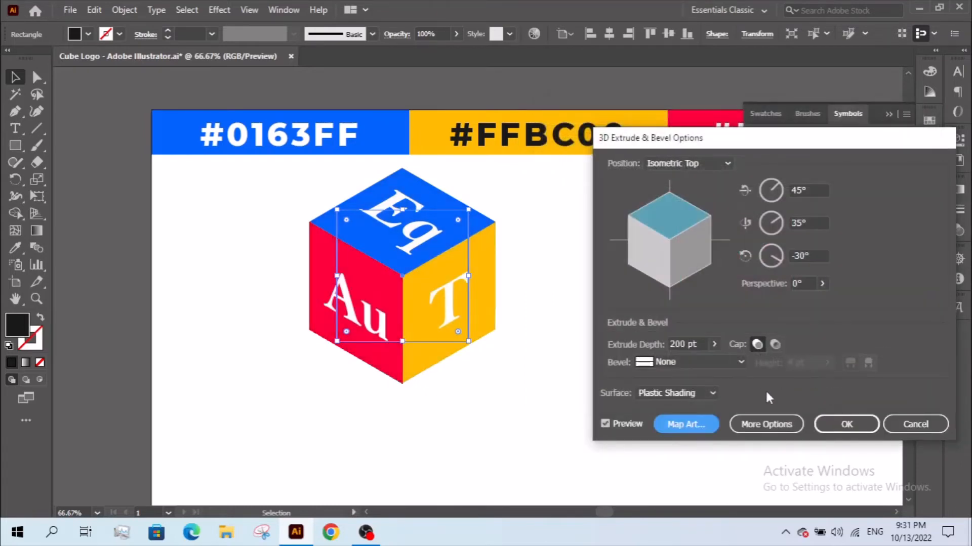
{"action": "left_click", "coordinate": [847, 424]}
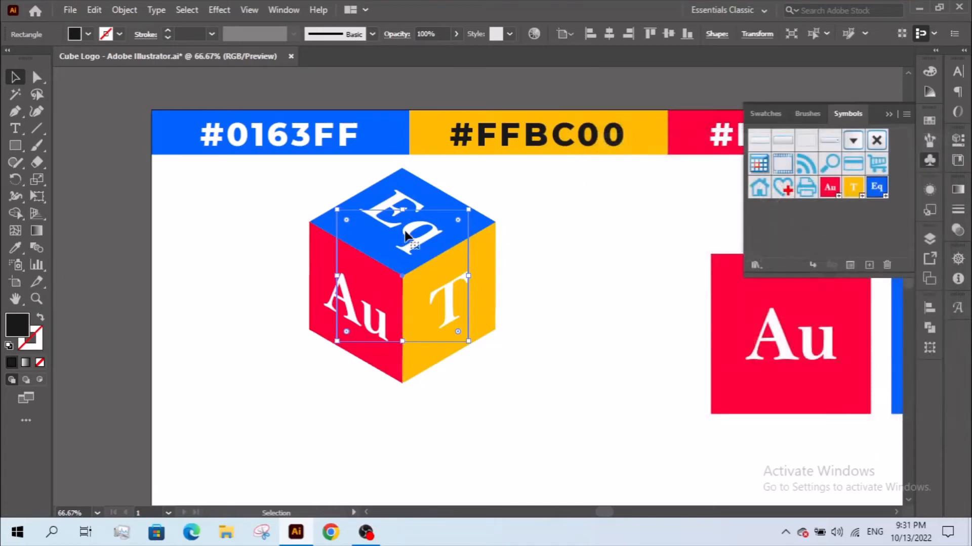
Step: Expand the appearance of the mapped 3D cube
{"action": "left_click", "coordinate": [134, 10]}
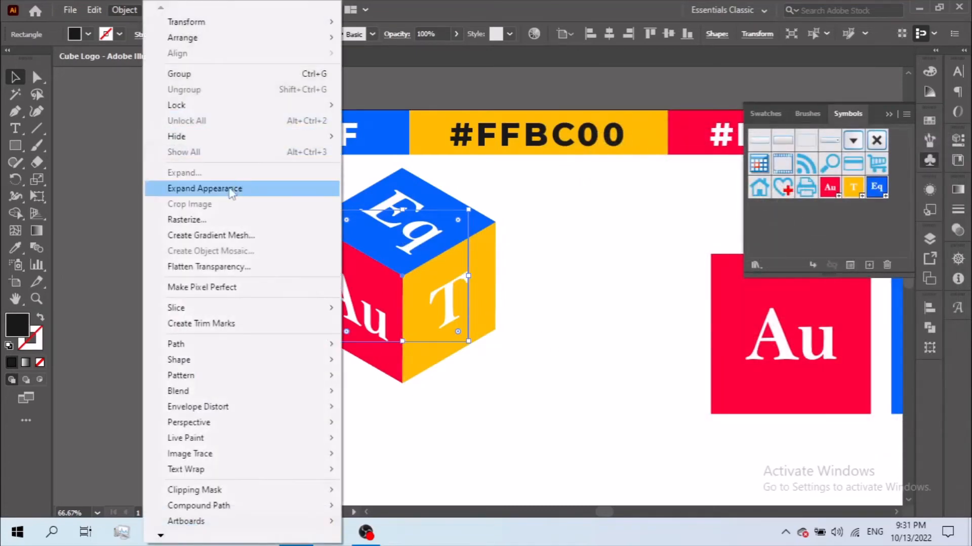
{"action": "left_click", "coordinate": [208, 189]}
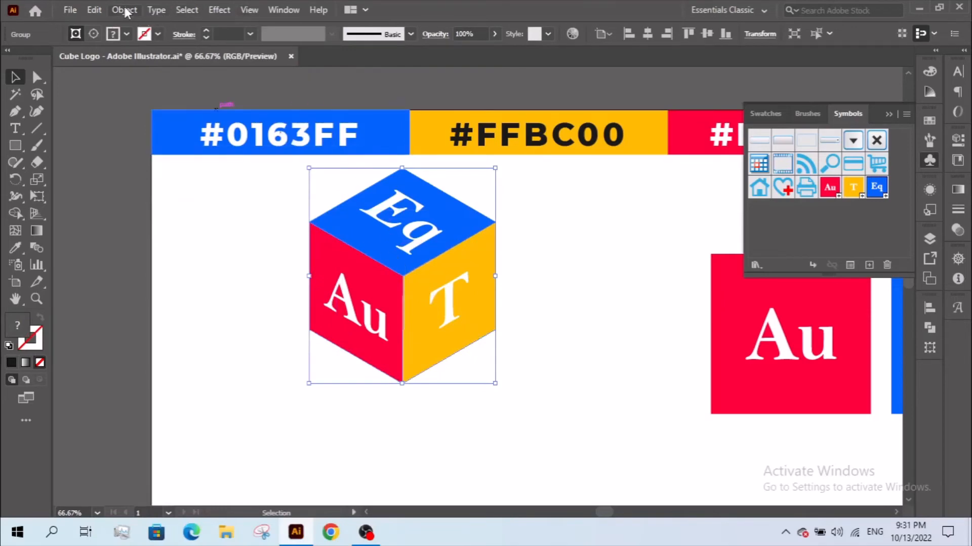
{"action": "left_click", "coordinate": [125, 10]}
{"action": "left_click", "coordinate": [258, 174]}
{"action": "double_click", "coordinate": [398, 300]}
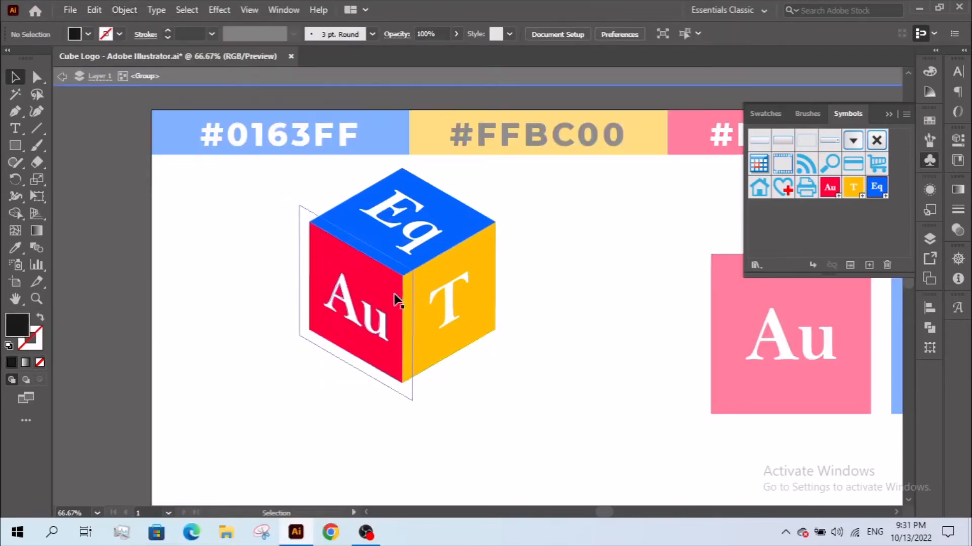
{"action": "left_click", "coordinate": [391, 299]}
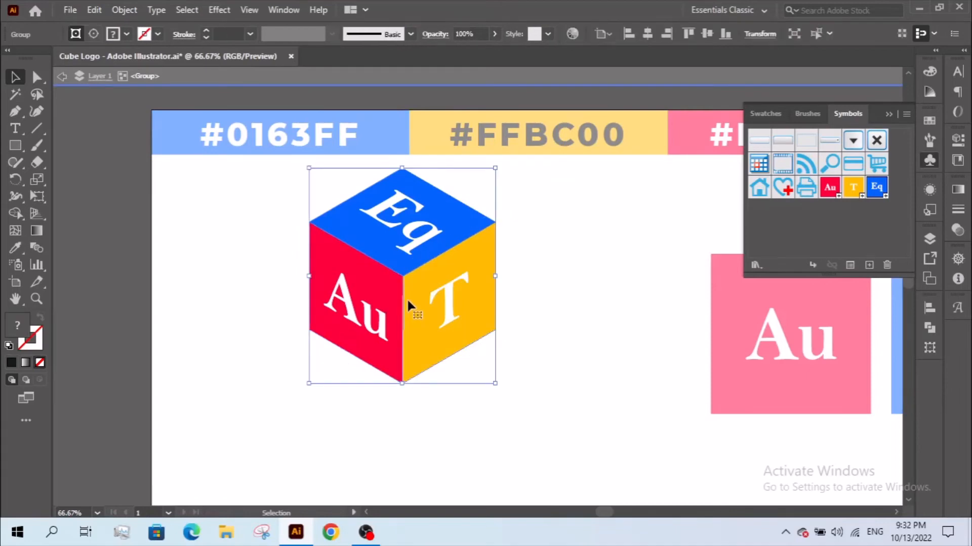
{"action": "left_click", "coordinate": [519, 358]}
{"action": "double_click", "coordinate": [546, 334]}
Step: Move the expanded cube down, farther away from the colour code bars
{"action": "left_click_drag", "start_coordinate": [569, 293], "coordinate": [585, 317]}
{"action": "key", "text": "z"}
{"action": "left_click", "coordinate": [574, 315], "text": "alt"}
{"action": "key", "text": "v"}
{"action": "left_click_drag", "start_coordinate": [349, 238], "coordinate": [356, 293]}
Step: Ungroup the expanded cube repeatedly until only the clip groups of its faces remain
{"action": "right_click", "coordinate": [356, 273]}
{"action": "left_click", "coordinate": [420, 145]}
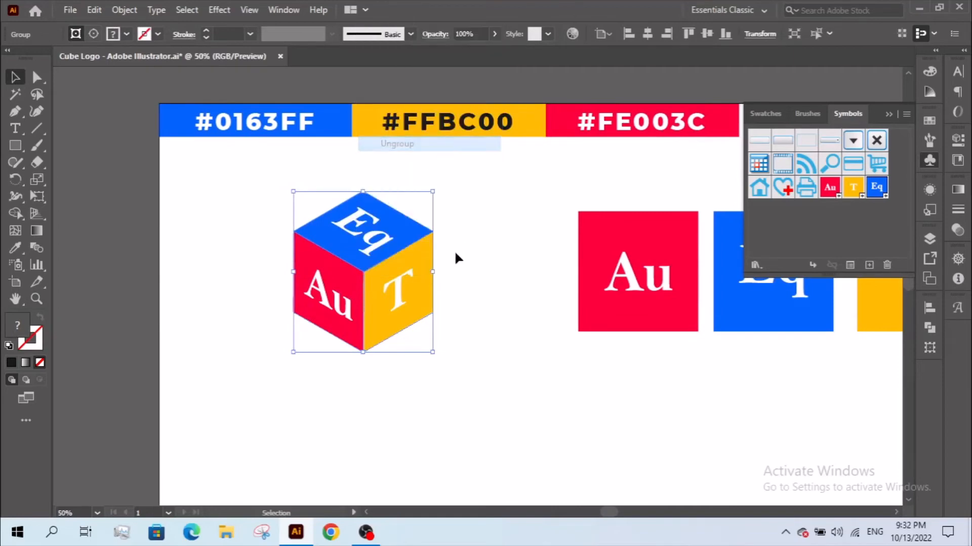
{"action": "right_click", "coordinate": [359, 256]}
{"action": "left_click", "coordinate": [412, 380]}
{"action": "right_click", "coordinate": [351, 317]}
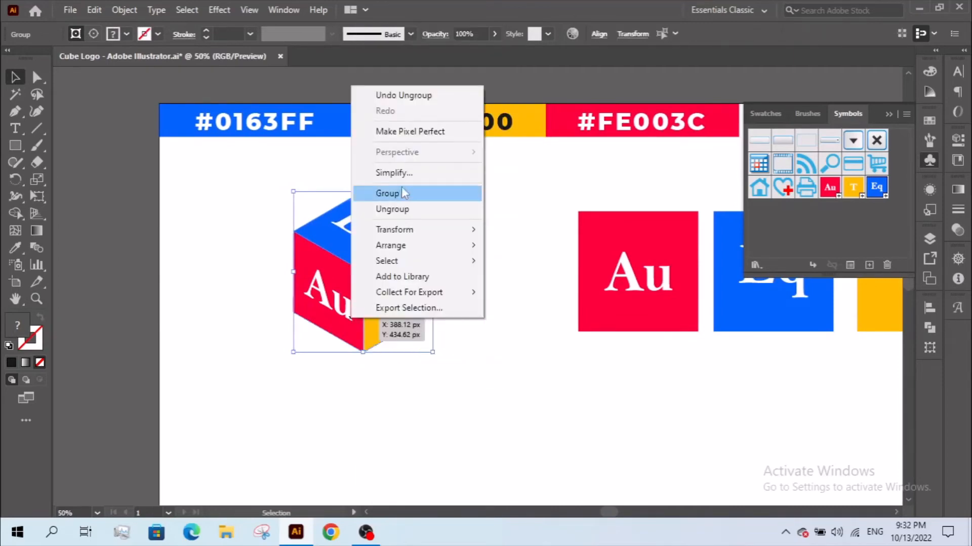
{"action": "left_click", "coordinate": [401, 209]}
Step: Release the clipping masks of the cube's faces and deselect the artwork
{"action": "right_click", "coordinate": [388, 277]}
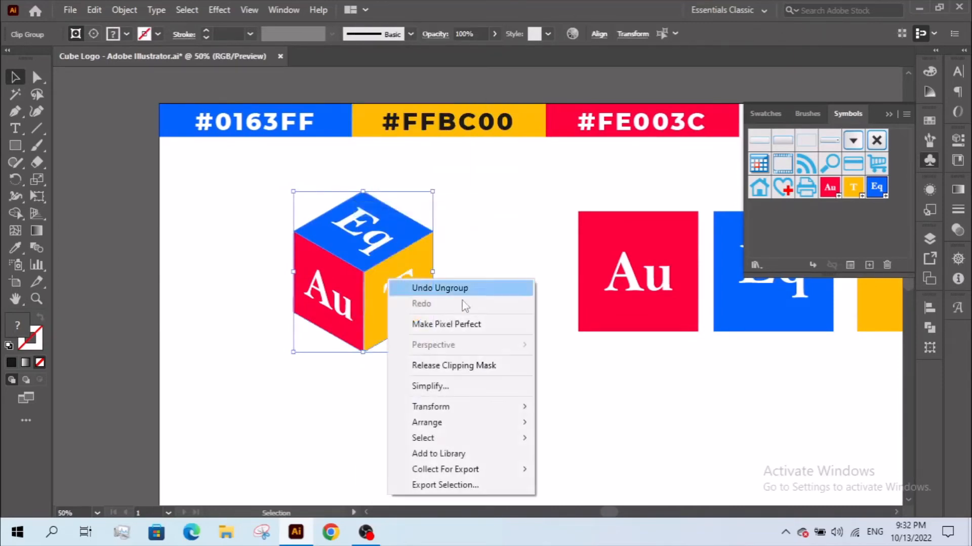
{"action": "left_click", "coordinate": [462, 366]}
{"action": "left_click", "coordinate": [459, 328]}
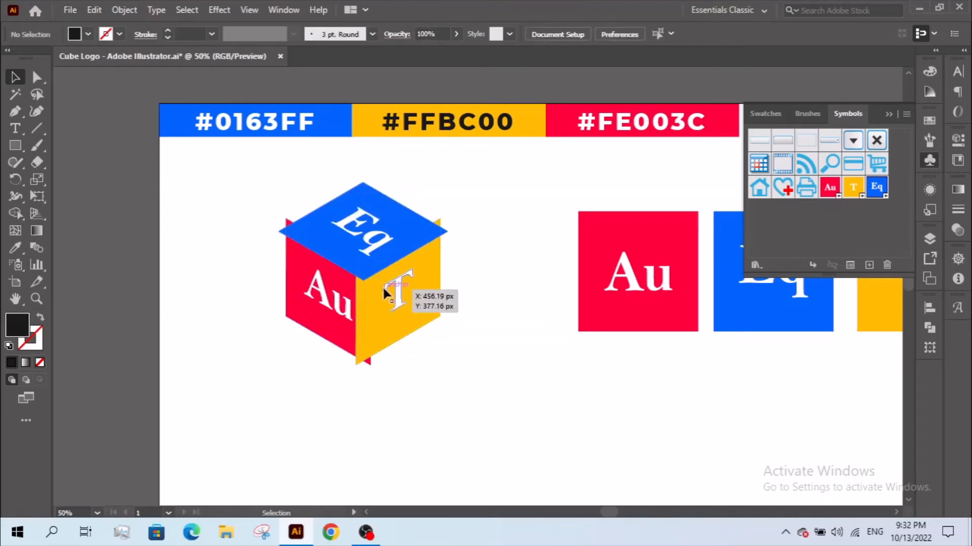
Step: Select the released Eq, Au and T face artwork and send it to the back, behind the former clipping paths
{"action": "left_click_drag", "start_coordinate": [257, 172], "coordinate": [484, 385]}
{"action": "scroll", "coordinate": [470, 369], "scroll_direction": "up", "scroll_amount": 3}
{"action": "left_click", "coordinate": [357, 315]}
{"action": "right_click", "coordinate": [451, 343]}
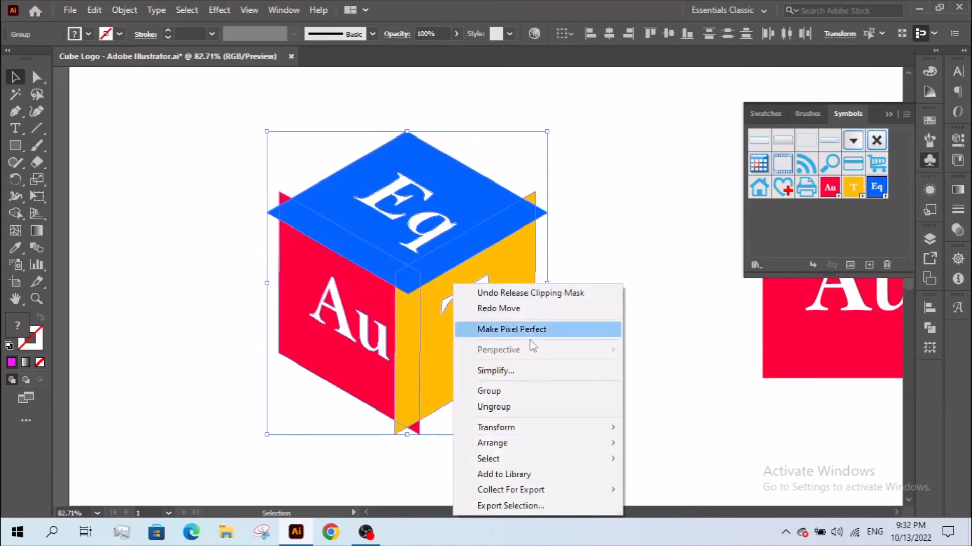
{"action": "mouse_move", "coordinate": [539, 442]}
{"action": "left_click", "coordinate": [676, 489]}
Step: Select the unfilled former clipping paths of the cube faces and fill them with light blue 0ab4e8
{"action": "left_click_drag", "start_coordinate": [600, 153], "coordinate": [208, 399]}
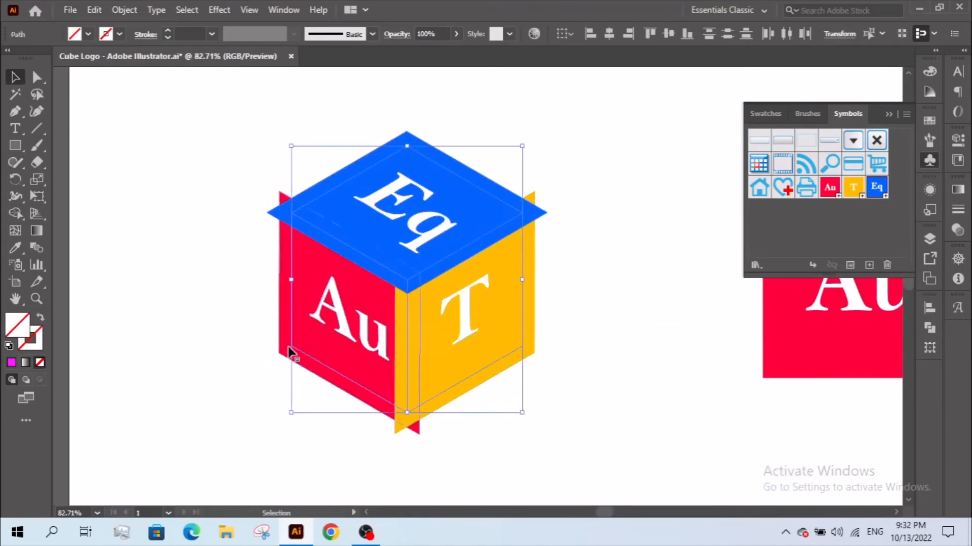
{"action": "left_click", "coordinate": [15, 248]}
{"action": "left_click_drag", "start_coordinate": [653, 292], "coordinate": [547, 339]}
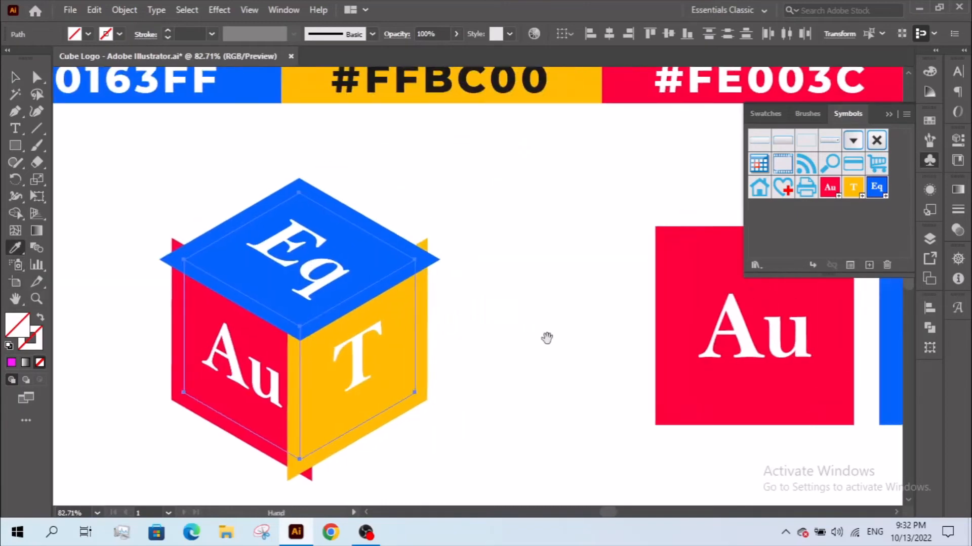
{"action": "left_click_drag", "start_coordinate": [348, 309], "coordinate": [450, 328]}
{"action": "left_click", "coordinate": [11, 363]}
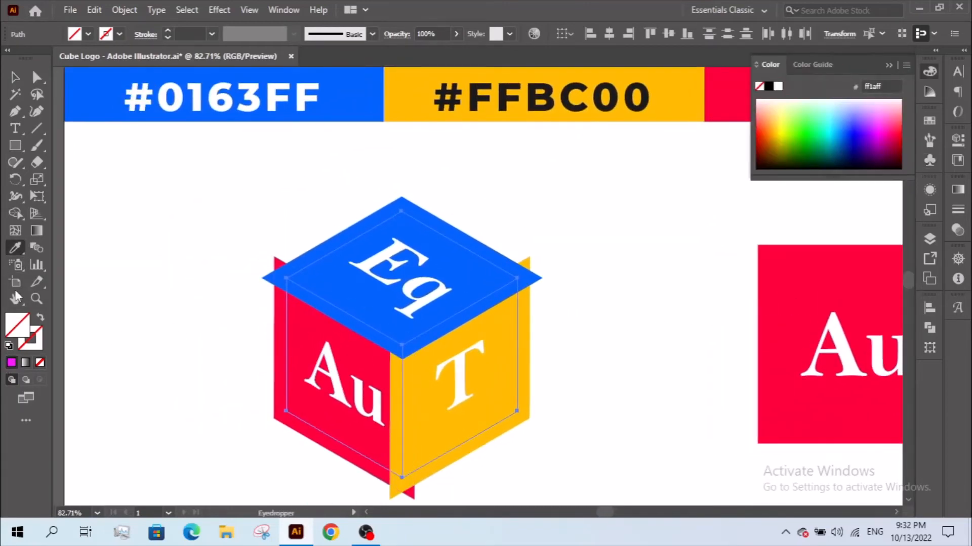
{"action": "double_click", "coordinate": [18, 325]}
{"action": "left_click_drag", "start_coordinate": [497, 311], "coordinate": [498, 297]}
{"action": "left_click", "coordinate": [460, 224]}
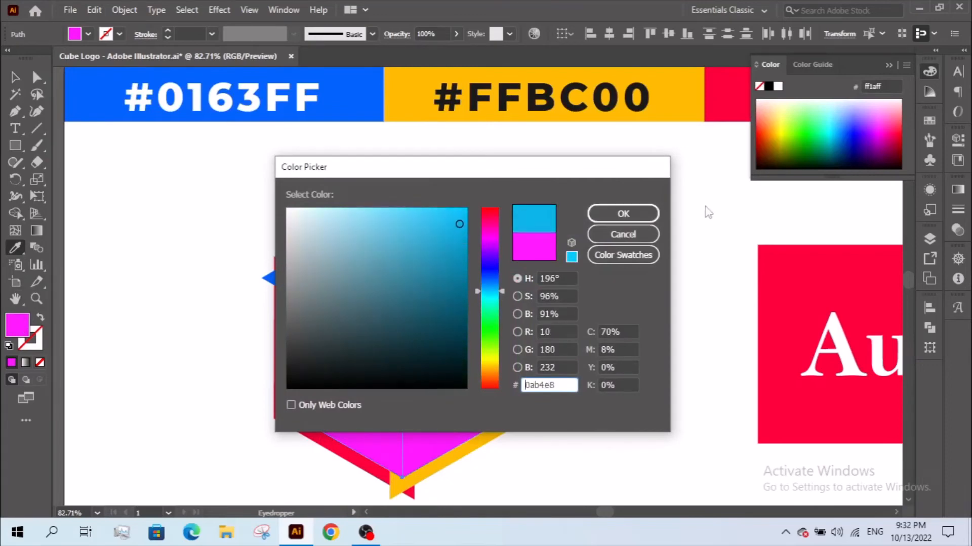
{"action": "left_click", "coordinate": [623, 213]}
{"action": "left_click", "coordinate": [13, 81]}
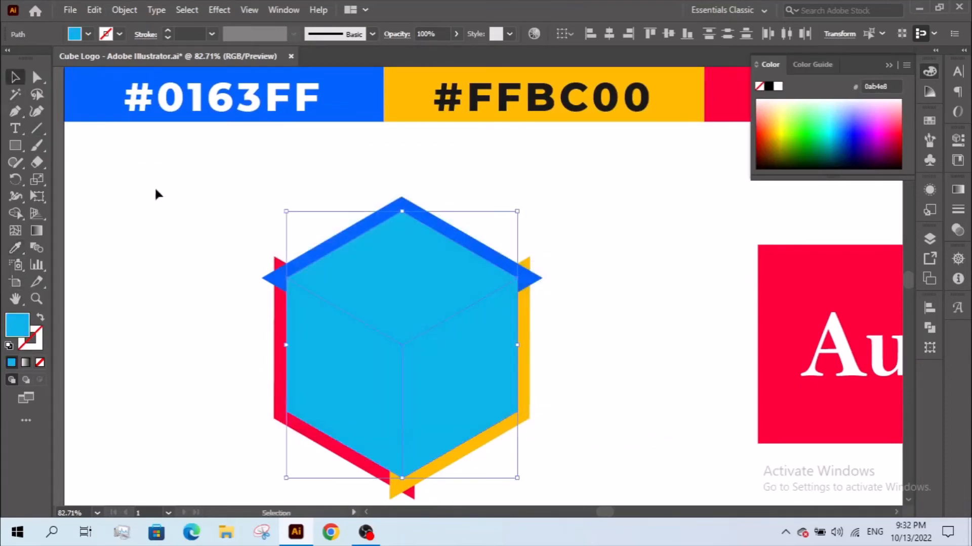
{"action": "left_click", "coordinate": [156, 192]}
Step: Select the light blue shape over the cube's top face together with the Eq artwork and bring both to the front
{"action": "left_click_drag", "start_coordinate": [300, 261], "coordinate": [302, 215]}
{"action": "left_click", "coordinate": [303, 214]}
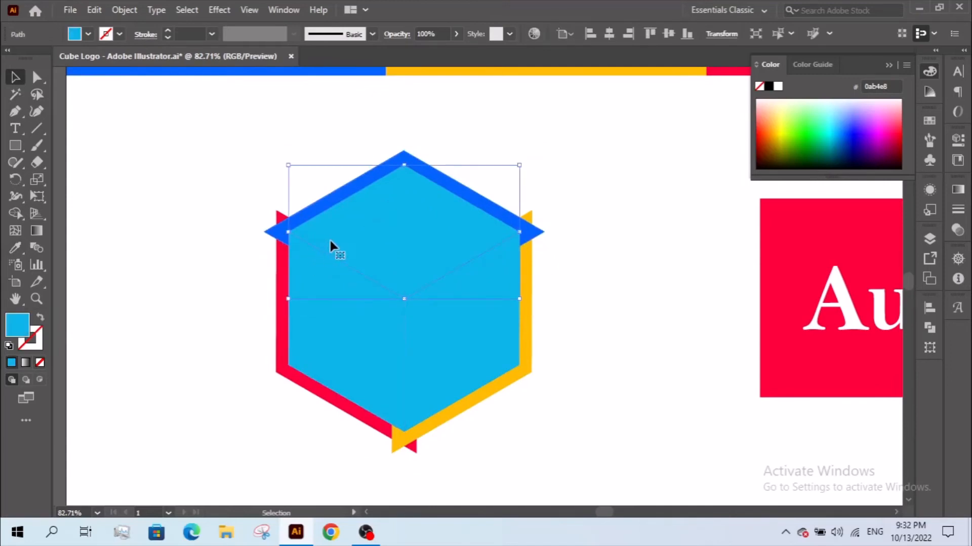
{"action": "left_click", "coordinate": [316, 208], "text": "shift"}
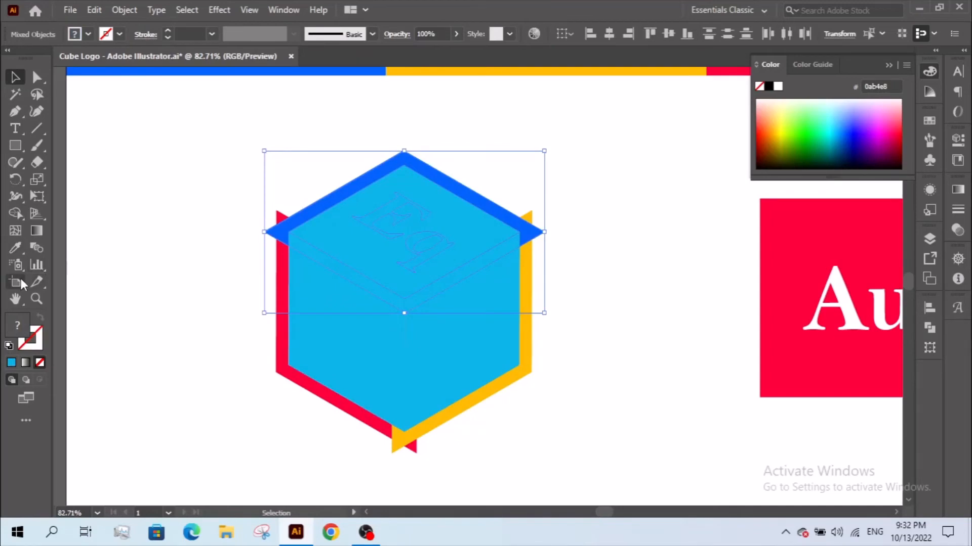
{"action": "right_click", "coordinate": [306, 222]}
{"action": "mouse_move", "coordinate": [374, 382]}
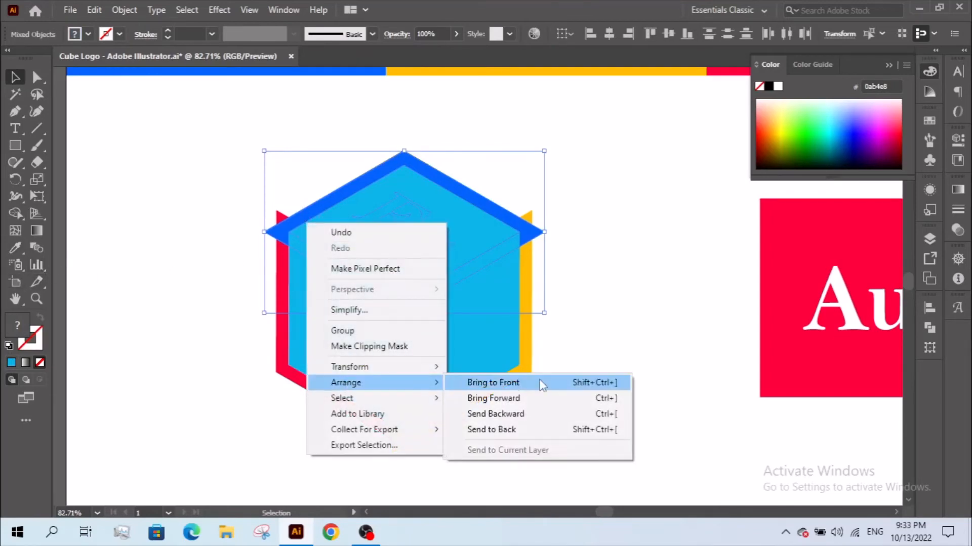
{"action": "left_click", "coordinate": [540, 384]}
Step: Trim the blue Eq artwork to the top face with Shape Builder and delete the light blue shape covering it
{"action": "left_click", "coordinate": [18, 288]}
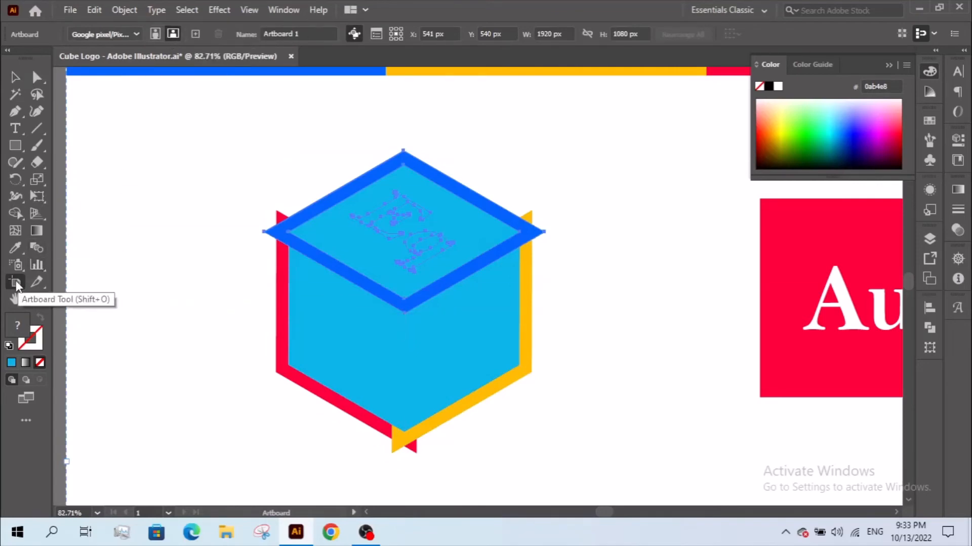
{"action": "left_click", "coordinate": [15, 212]}
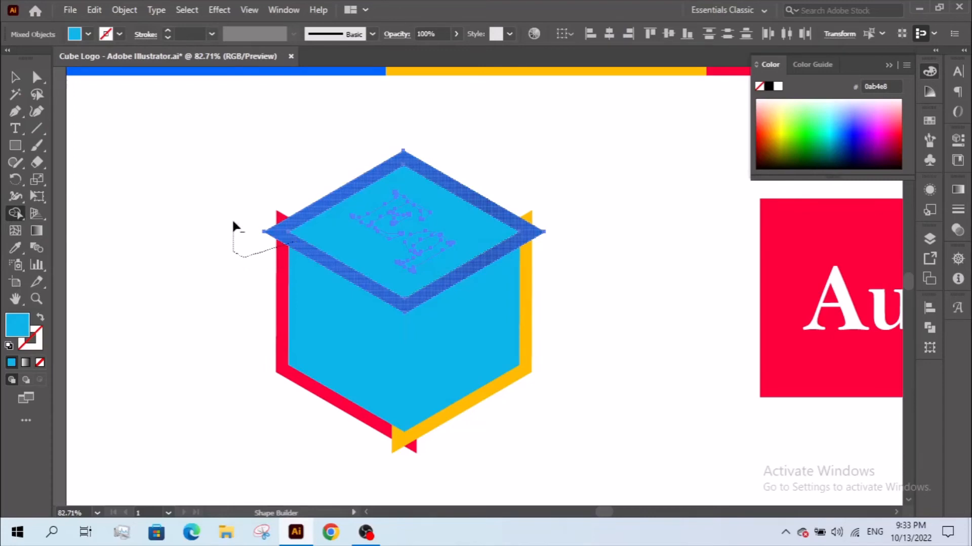
{"action": "left_click_drag", "start_coordinate": [233, 226], "coordinate": [235, 228]}
{"action": "key", "text": "v"}
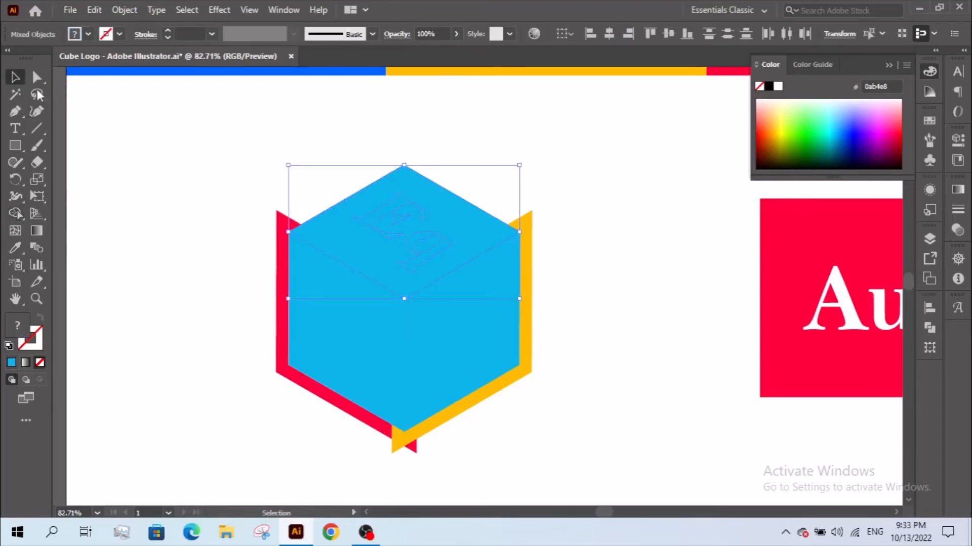
{"action": "left_click", "coordinate": [251, 194]}
{"action": "left_click", "coordinate": [348, 227]}
{"action": "key", "text": "Delete"}
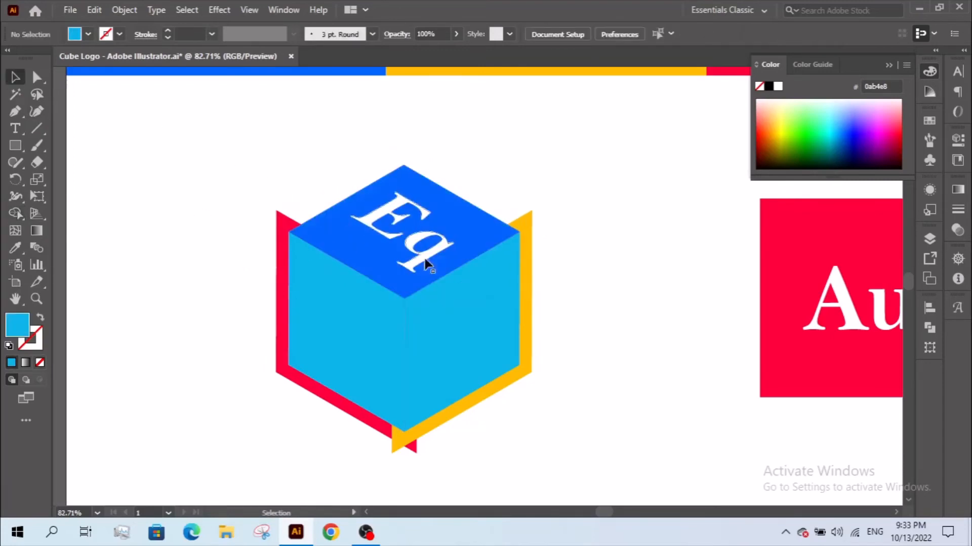
Step: Trim the red Au artwork to the left face with Shape Builder and delete the light blue shape covering it
{"action": "left_click_drag", "start_coordinate": [315, 334], "coordinate": [316, 334]}
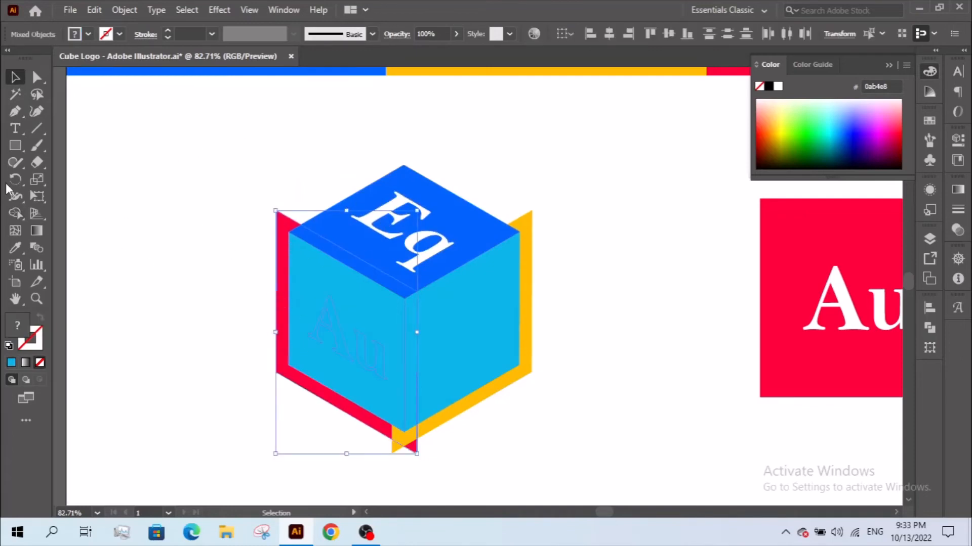
{"action": "left_click", "coordinate": [15, 213]}
{"action": "left_click_drag", "start_coordinate": [277, 329], "coordinate": [223, 357]}
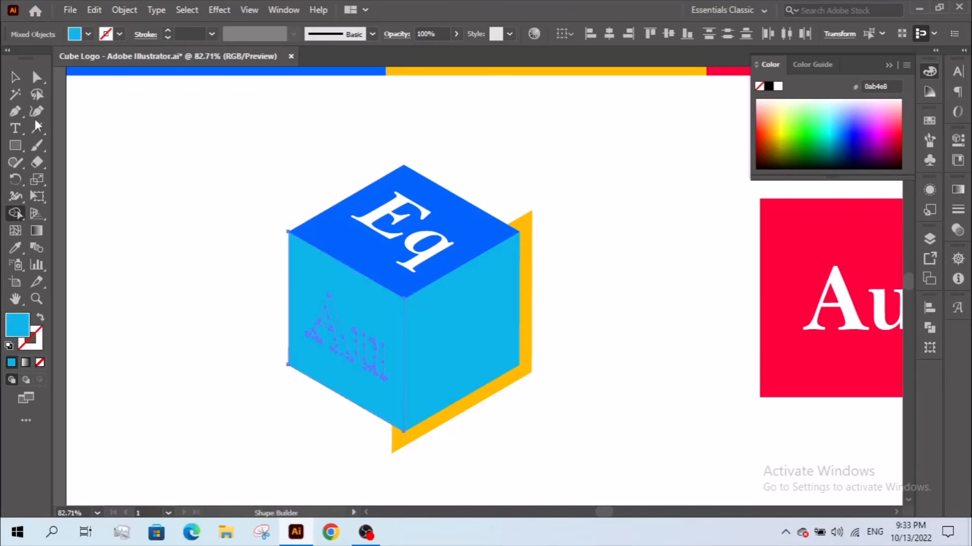
{"action": "left_click", "coordinate": [15, 77]}
{"action": "key", "text": "ctrl+shift+a"}
{"action": "left_click", "coordinate": [362, 320]}
{"action": "key", "text": "Delete"}
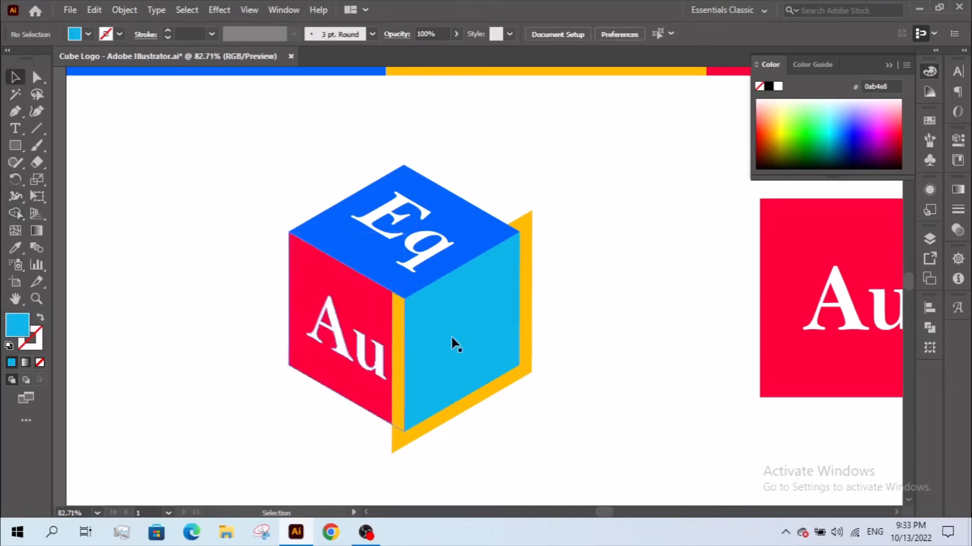
Step: Trim the yellow T artwork to the right face with Shape Builder and delete the light blue shape covering it
{"action": "left_click", "coordinate": [455, 344]}
{"action": "left_click_drag", "start_coordinate": [502, 375], "coordinate": [501, 377]}
{"action": "left_click", "coordinate": [15, 213]}
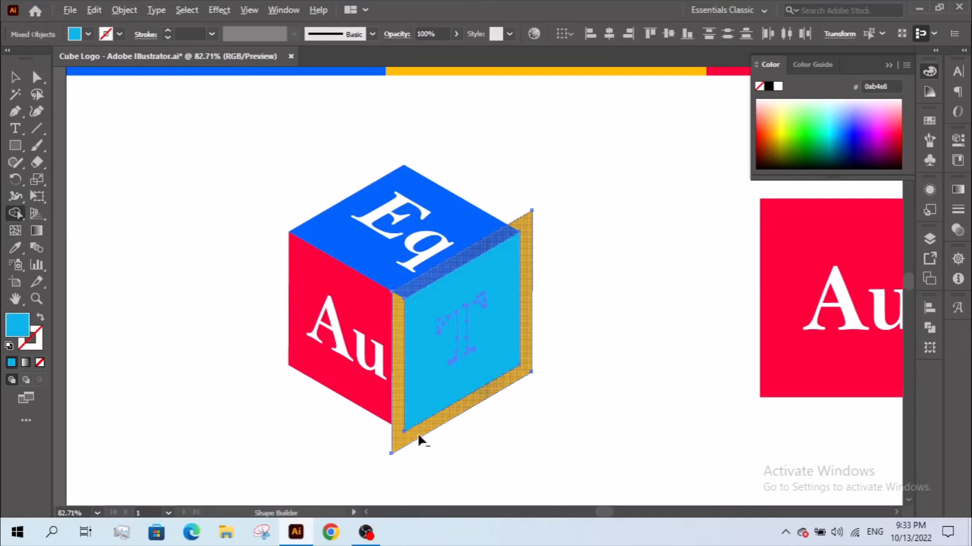
{"action": "left_click", "coordinate": [390, 449], "text": "alt"}
{"action": "left_click", "coordinate": [14, 79]}
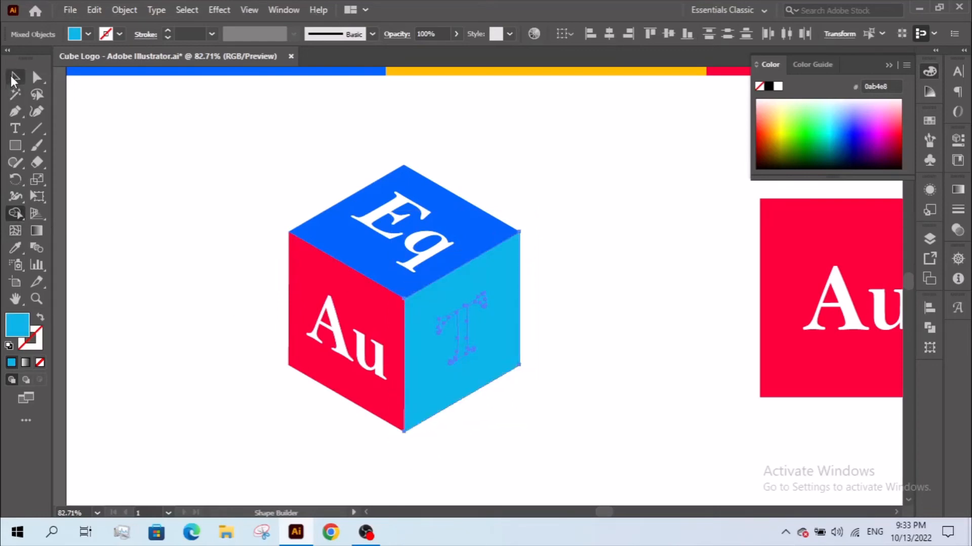
{"action": "left_click", "coordinate": [156, 190]}
{"action": "left_click", "coordinate": [487, 302]}
{"action": "key", "text": "Delete"}
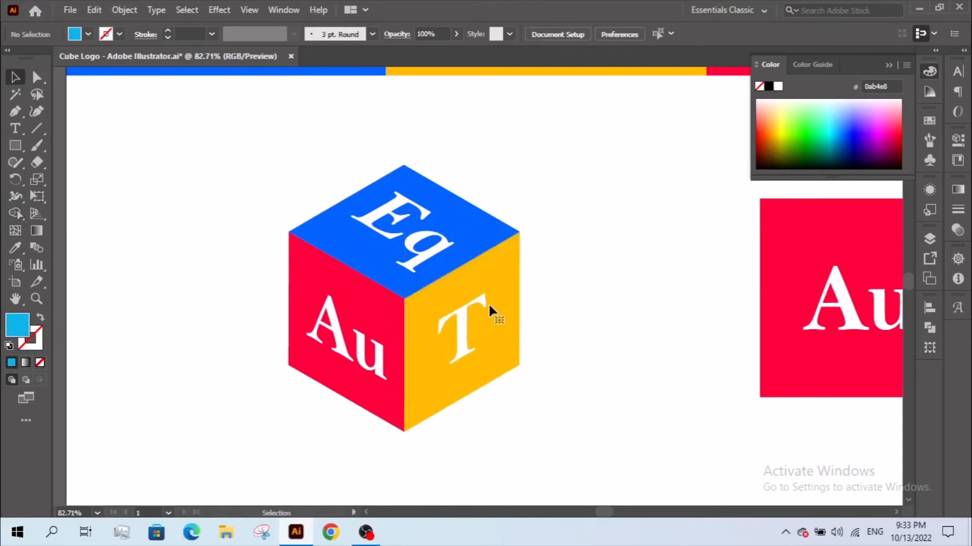
Step: Select the red Au face group of the cube and ungroup it
{"action": "key", "text": "z"}
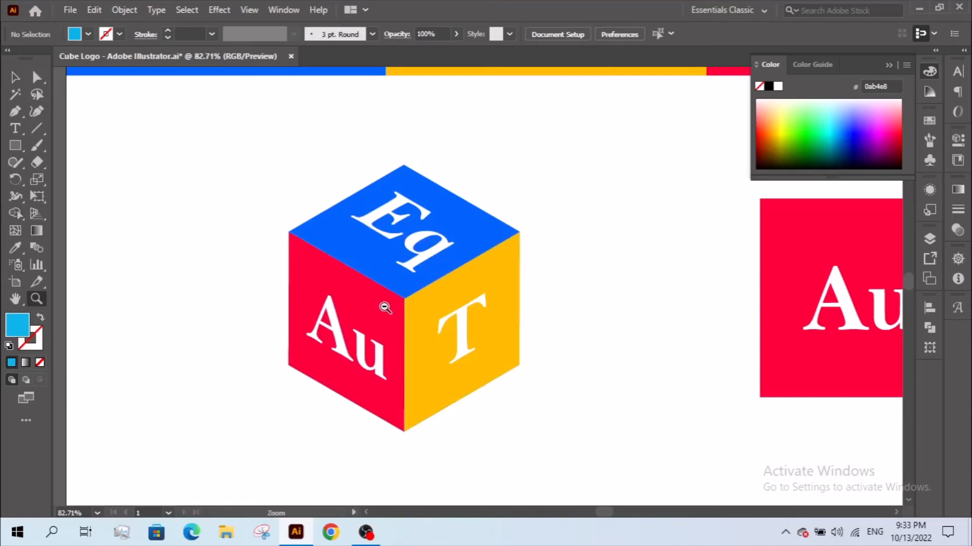
{"action": "left_click", "coordinate": [385, 308], "text": "alt"}
{"action": "key", "text": "v"}
{"action": "left_click", "coordinate": [385, 308]}
{"action": "right_click", "coordinate": [384, 308]}
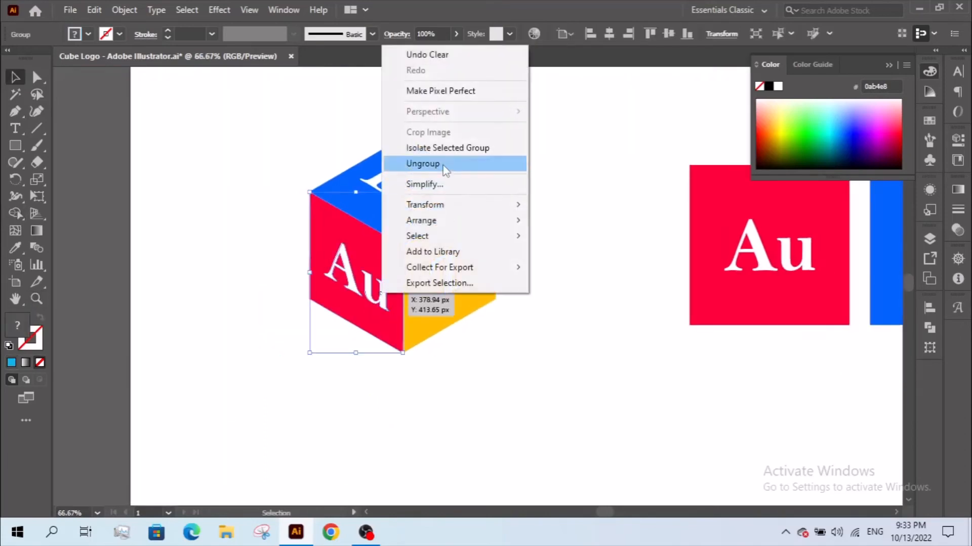
{"action": "left_click", "coordinate": [446, 165]}
Step: Try moving the white Au letters up on the red face to inspect the area behind them, and undo the move
{"action": "left_click", "coordinate": [366, 306]}
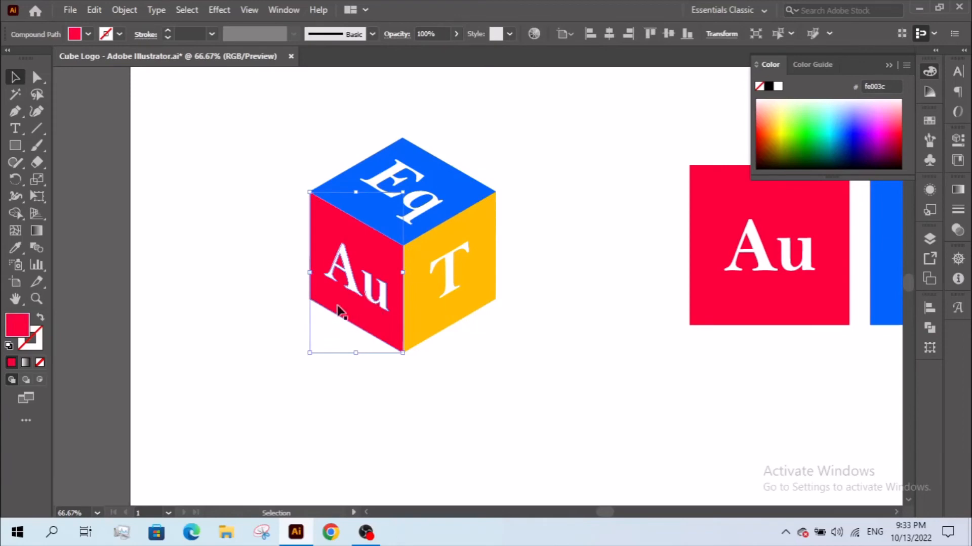
{"action": "left_click", "coordinate": [344, 286]}
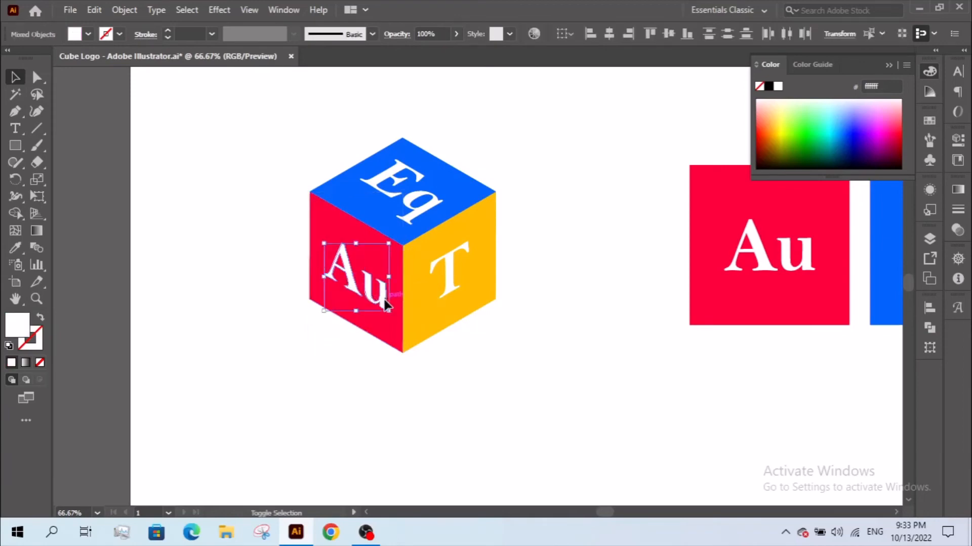
{"action": "left_click_drag", "start_coordinate": [374, 304], "coordinate": [372, 267]}
{"action": "key", "text": "a"}
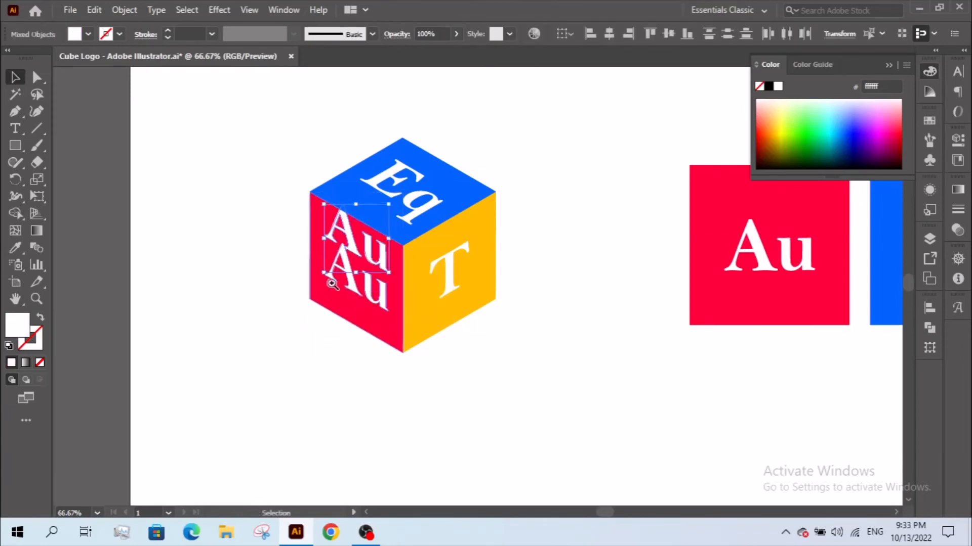
{"action": "left_click_drag", "start_coordinate": [293, 217], "coordinate": [438, 343]}
{"action": "left_click", "coordinate": [421, 287]}
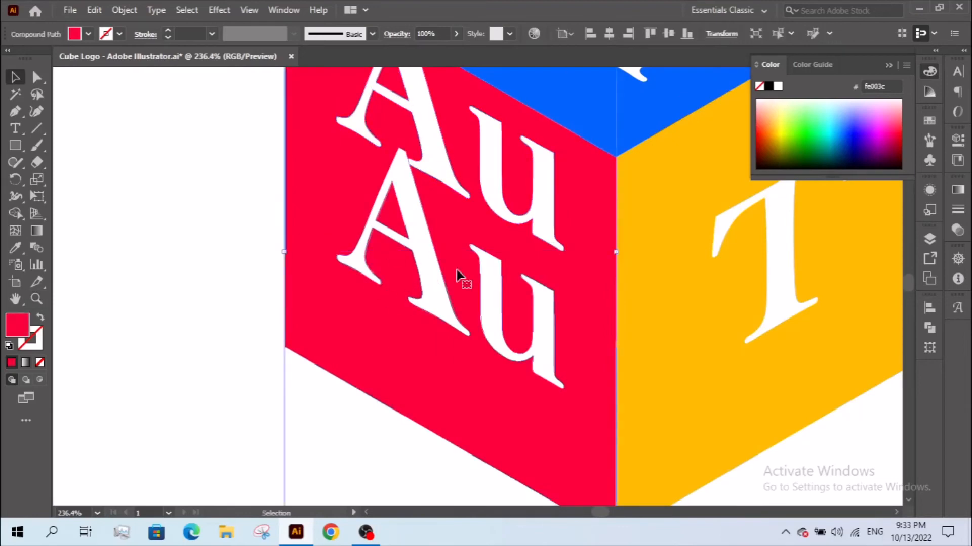
{"action": "left_click", "coordinate": [512, 295], "text": "ctrl+alt"}
{"action": "left_click", "coordinate": [512, 295], "text": "ctrl+alt"}
{"action": "key", "text": "ctrl+z"}
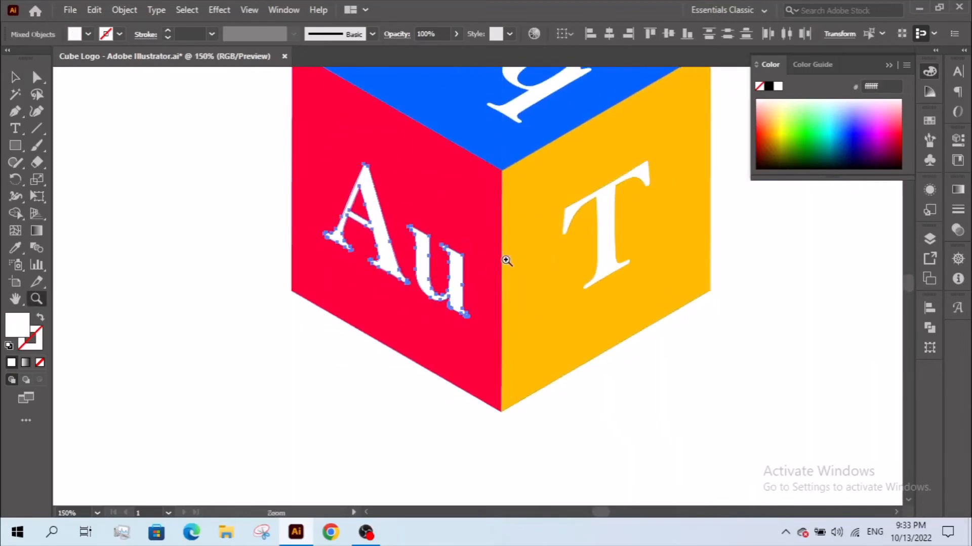
Step: Isolate the red face's compound path and merge its Au-shaped cut-outs into one solid face with Shape Builder
{"action": "double_click", "coordinate": [463, 343]}
{"action": "left_click", "coordinate": [463, 343]}
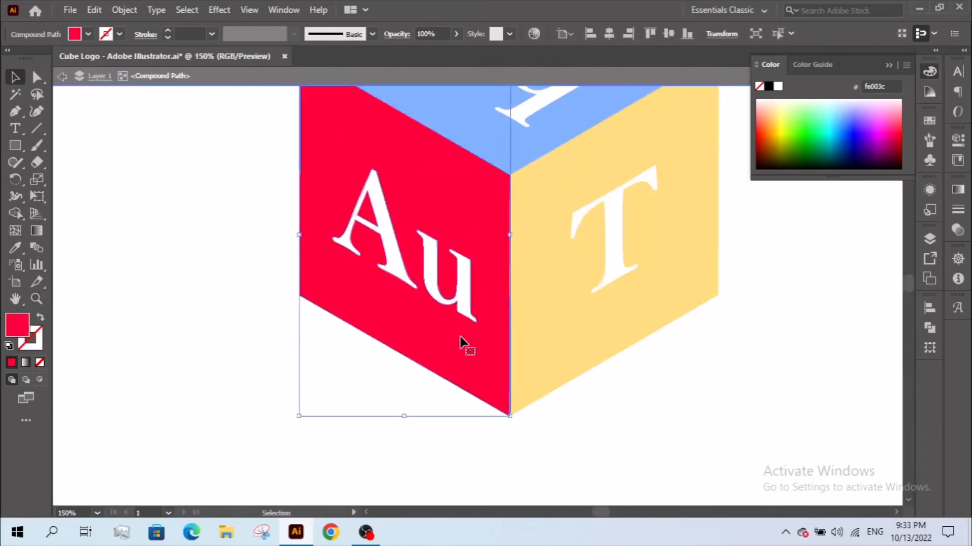
{"action": "left_click", "coordinate": [16, 213]}
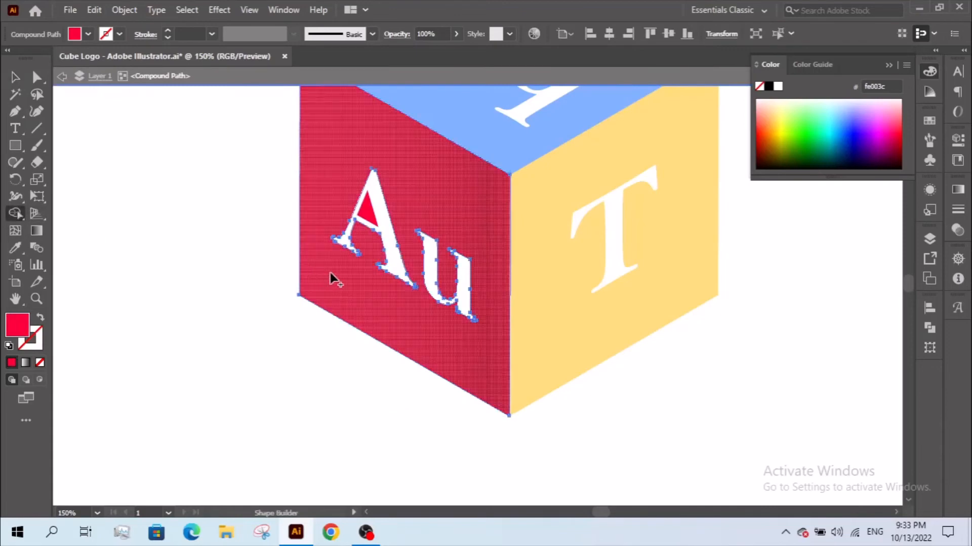
{"action": "mouse_move", "coordinate": [330, 273]}
{"action": "left_mouse_down"}
{"action": "mouse_move", "coordinate": [358, 218]}
{"action": "mouse_move", "coordinate": [456, 216]}
{"action": "mouse_move", "coordinate": [380, 253]}
{"action": "mouse_move", "coordinate": [485, 313]}
{"action": "left_mouse_up"}
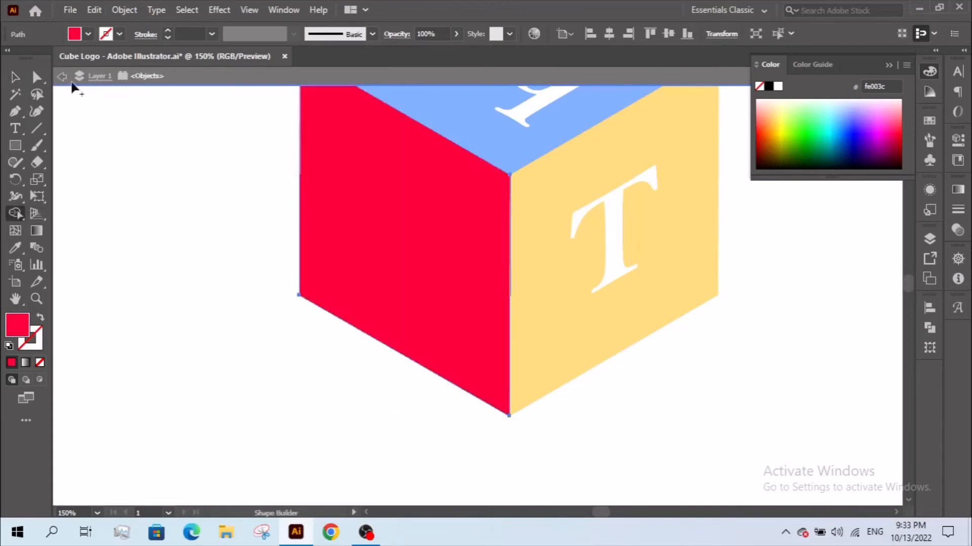
{"action": "left_click", "coordinate": [15, 78]}
{"action": "left_click", "coordinate": [298, 221]}
{"action": "left_click", "coordinate": [264, 228]}
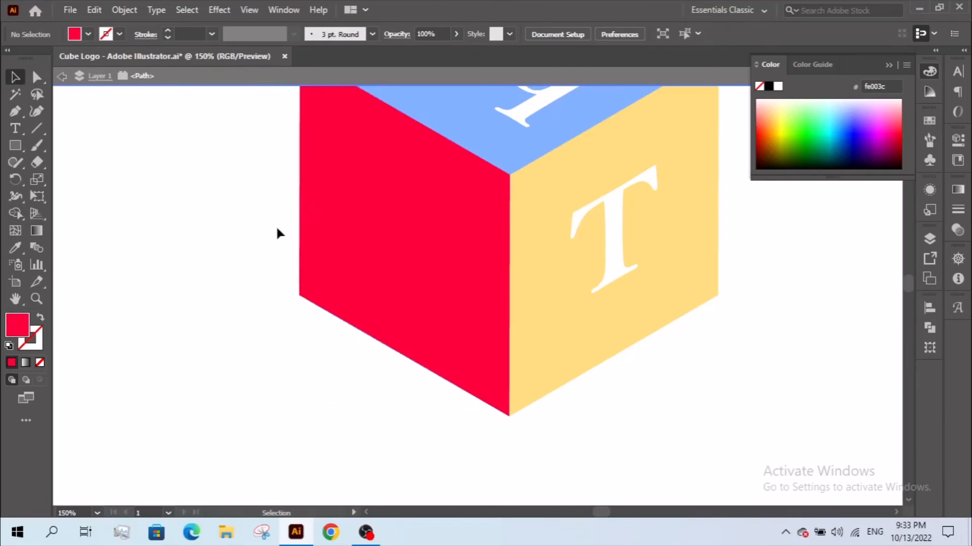
Step: Try moving the solid red face within isolation mode and undo the move
{"action": "left_click", "coordinate": [362, 236]}
{"action": "key", "text": "a"}
{"action": "left_click_drag", "start_coordinate": [363, 236], "coordinate": [441, 170]}
{"action": "key", "text": "ctrl+z"}
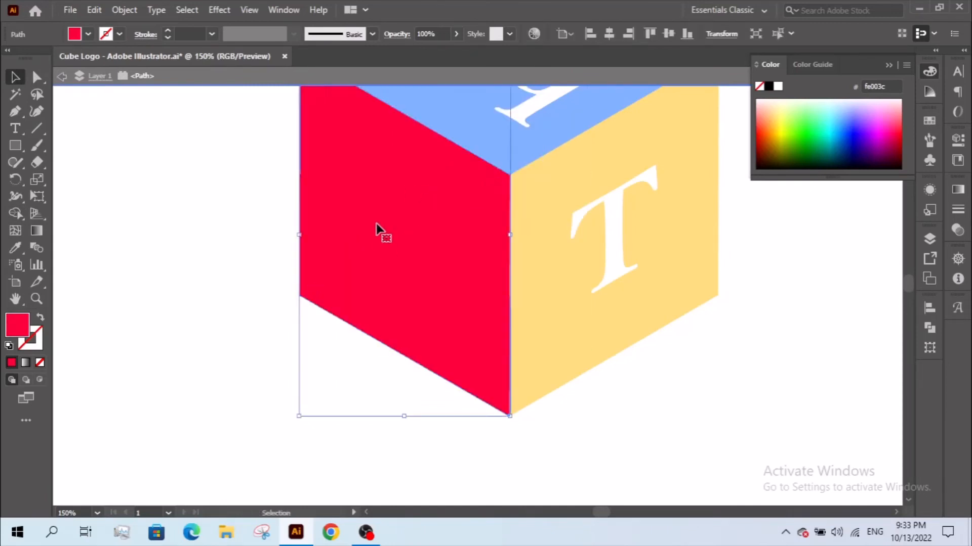
Step: Exit the red face's isolation, isolate the yellow face and merge its T-shaped cut-out into a solid face with Shape Builder
{"action": "double_click", "coordinate": [275, 218]}
{"action": "left_click_drag", "start_coordinate": [275, 217], "coordinate": [253, 242]}
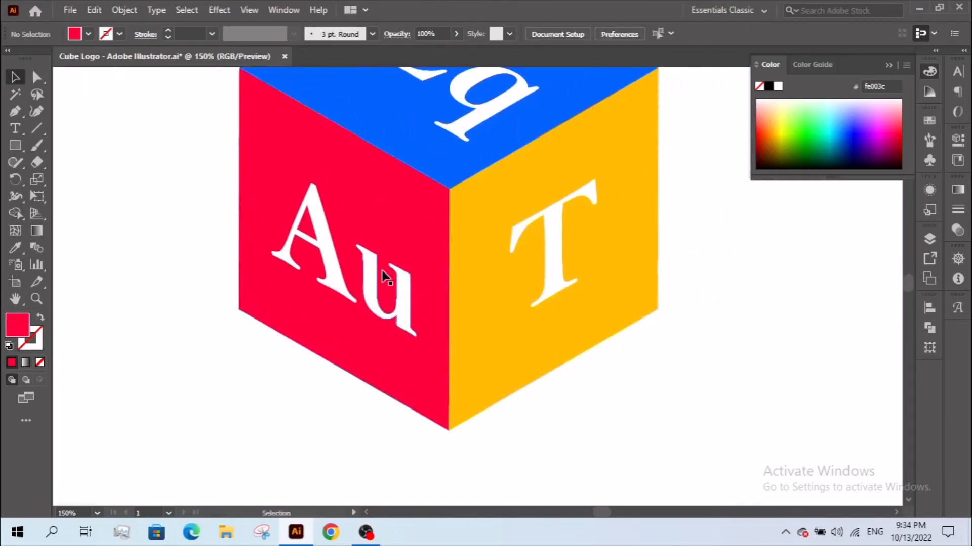
{"action": "left_click_drag", "start_coordinate": [386, 275], "coordinate": [347, 354]}
{"action": "double_click", "coordinate": [375, 352]}
{"action": "left_click_drag", "start_coordinate": [405, 364], "coordinate": [506, 336]}
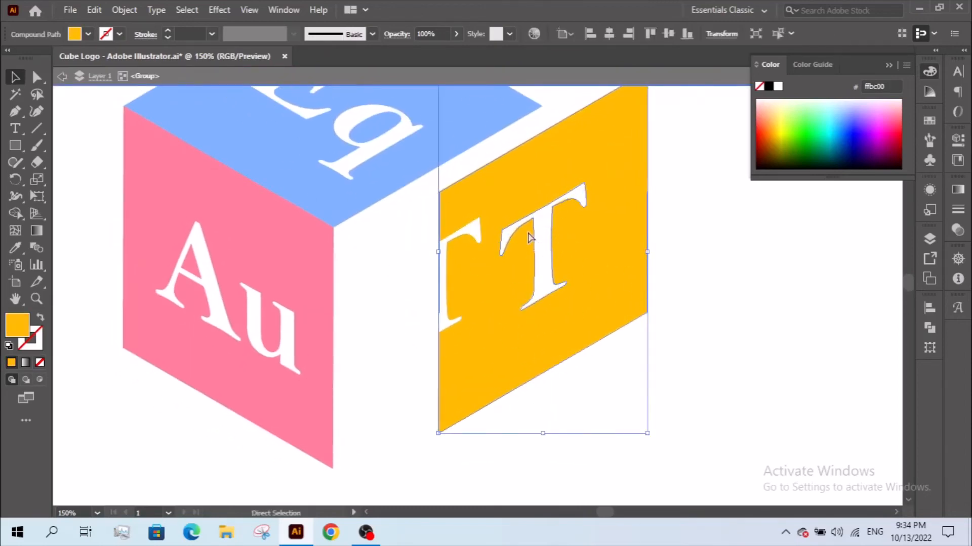
{"action": "key", "text": "ctrl+z"}
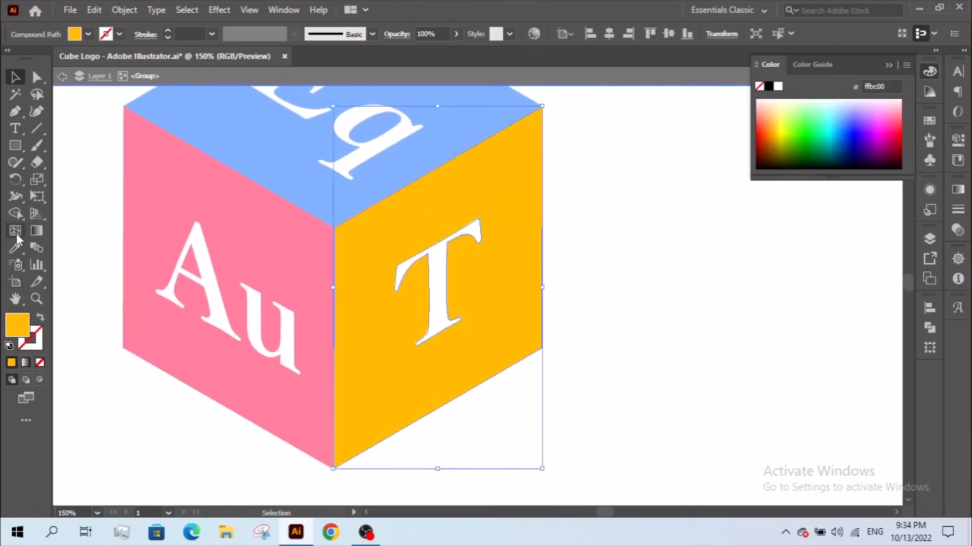
{"action": "left_click", "coordinate": [15, 213]}
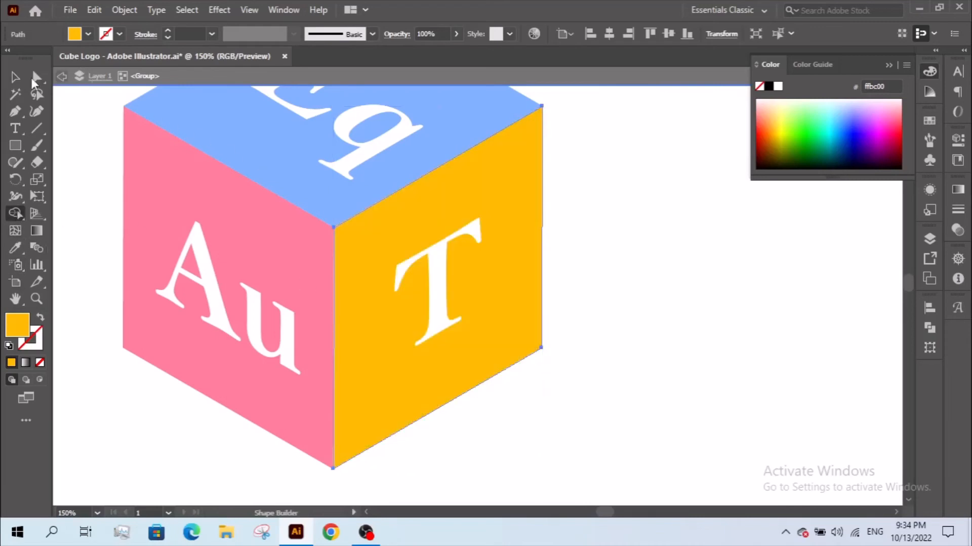
{"action": "key", "text": "v"}
{"action": "double_click", "coordinate": [592, 201]}
{"action": "left_click_drag", "start_coordinate": [435, 284], "coordinate": [448, 250]}
{"action": "key", "text": "ctrl+z"}
Step: Isolate the blue top face, merge its Eq-shaped cut-outs into a solid face with Shape Builder, and exit isolation mode
{"action": "scroll", "coordinate": [448, 284], "scroll_direction": "up", "scroll_amount": 5}
{"action": "double_click", "coordinate": [496, 226]}
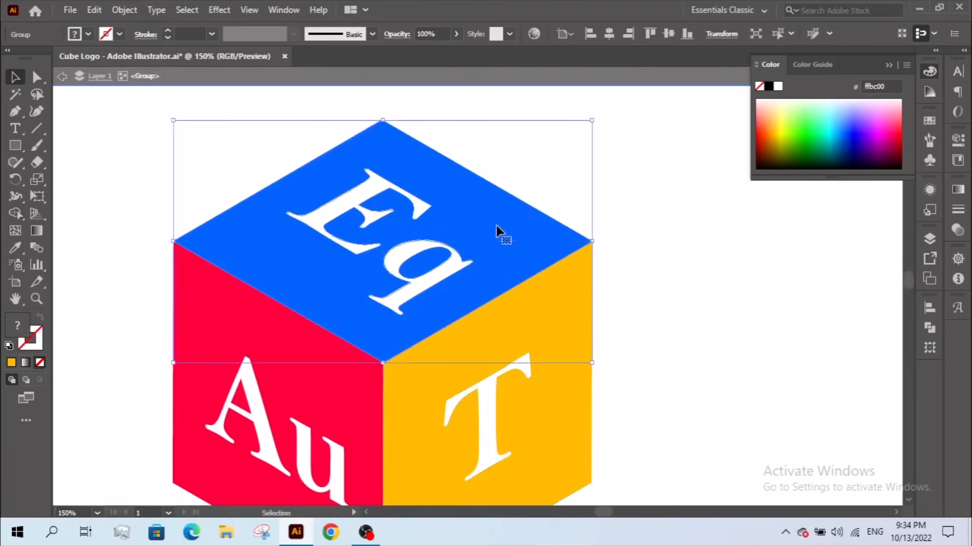
{"action": "left_click", "coordinate": [15, 213]}
{"action": "left_click", "coordinate": [423, 310]}
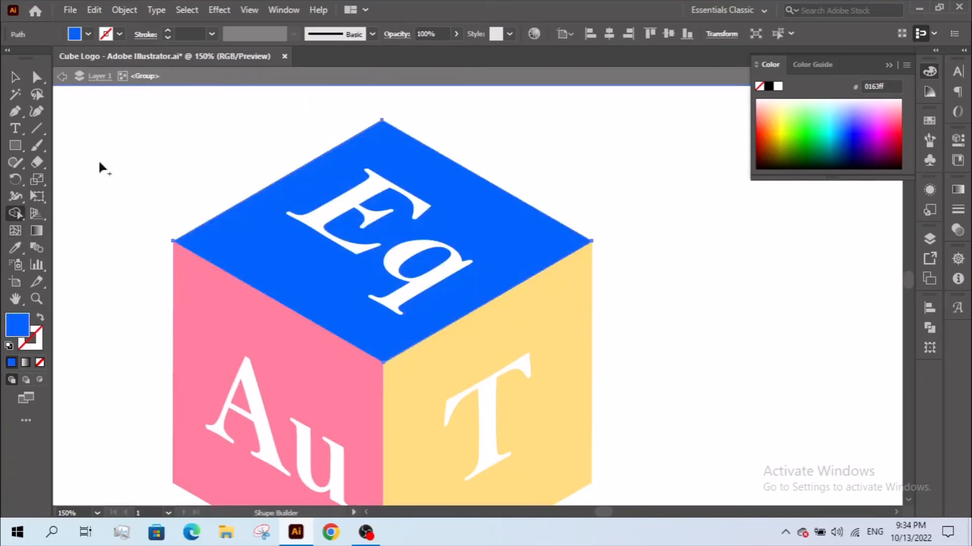
{"action": "left_click", "coordinate": [15, 77]}
{"action": "double_click", "coordinate": [174, 178]}
{"action": "scroll", "coordinate": [510, 269], "scroll_direction": "down", "scroll_amount": 1}
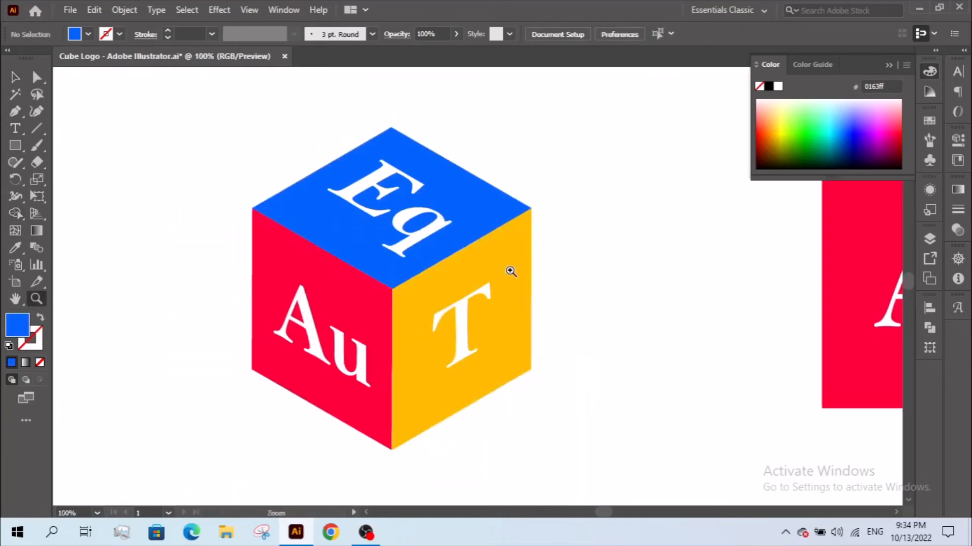
Step: Select the white q on the top face with Direct Selection and move it off the cube to inspect the blue face beneath
{"action": "left_click_drag", "start_coordinate": [509, 268], "coordinate": [510, 334]}
{"action": "key", "text": "a"}
{"action": "left_click", "coordinate": [439, 297]}
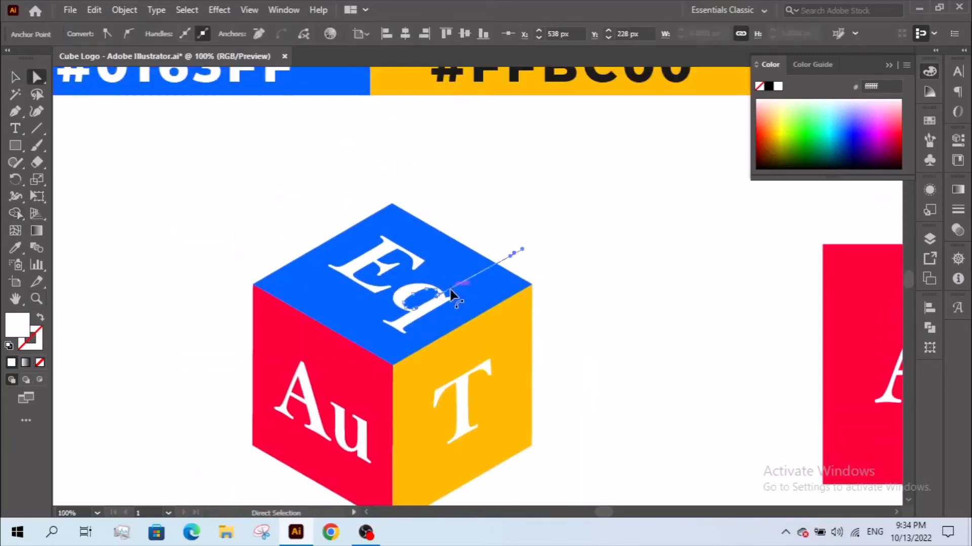
{"action": "left_click", "coordinate": [414, 319]}
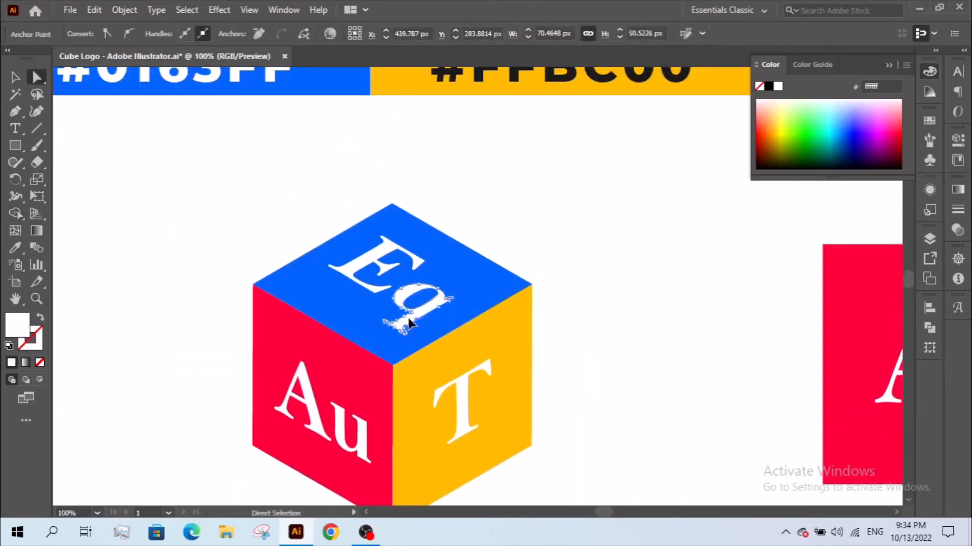
{"action": "left_click", "coordinate": [409, 323]}
{"action": "left_click_drag", "start_coordinate": [423, 321], "coordinate": [581, 260]}
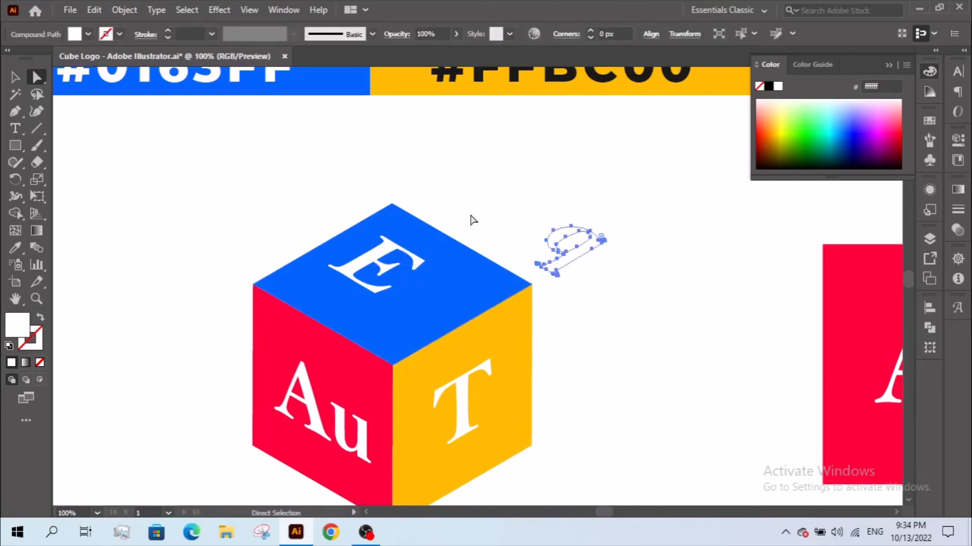
Step: Undo the last move of the white q so it sits on the cube's blue top face
{"action": "key", "text": "ctrl+z"}
{"action": "left_click", "coordinate": [622, 346]}
{"action": "key", "text": "v"}
{"action": "key", "text": "z"}
{"action": "left_click", "coordinate": [598, 355], "text": "alt"}
{"action": "left_click", "coordinate": [589, 356], "text": "alt"}
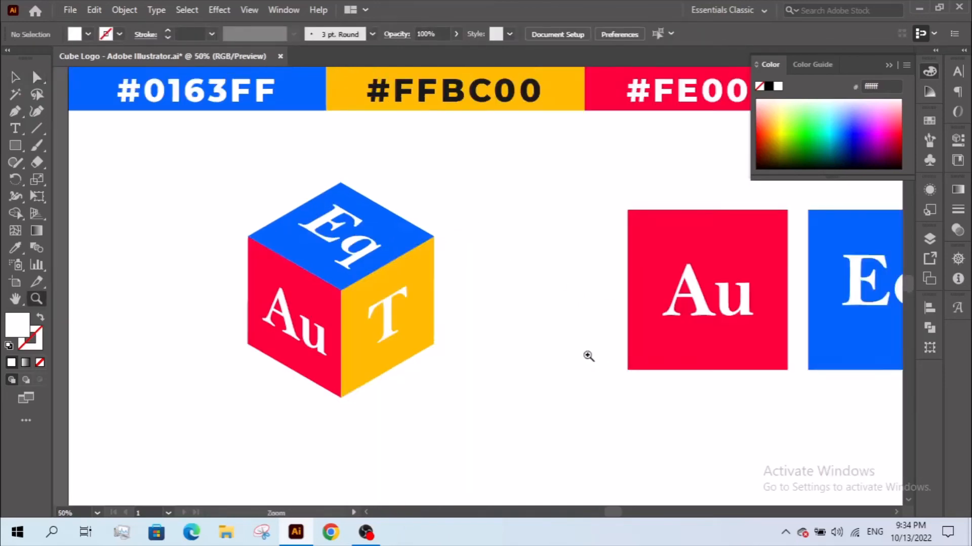
Step: Select all the faces and letters of the isometric cube and group them into one object
{"action": "key", "text": "v"}
{"action": "left_click", "coordinate": [378, 282]}
{"action": "left_click", "coordinate": [428, 233]}
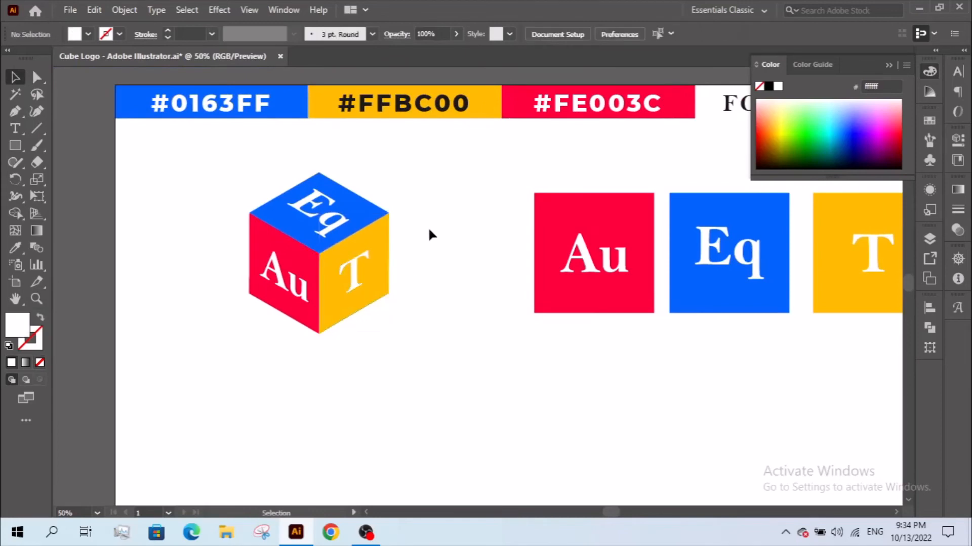
{"action": "left_click_drag", "start_coordinate": [439, 199], "coordinate": [197, 313]}
{"action": "right_click", "coordinate": [302, 277]}
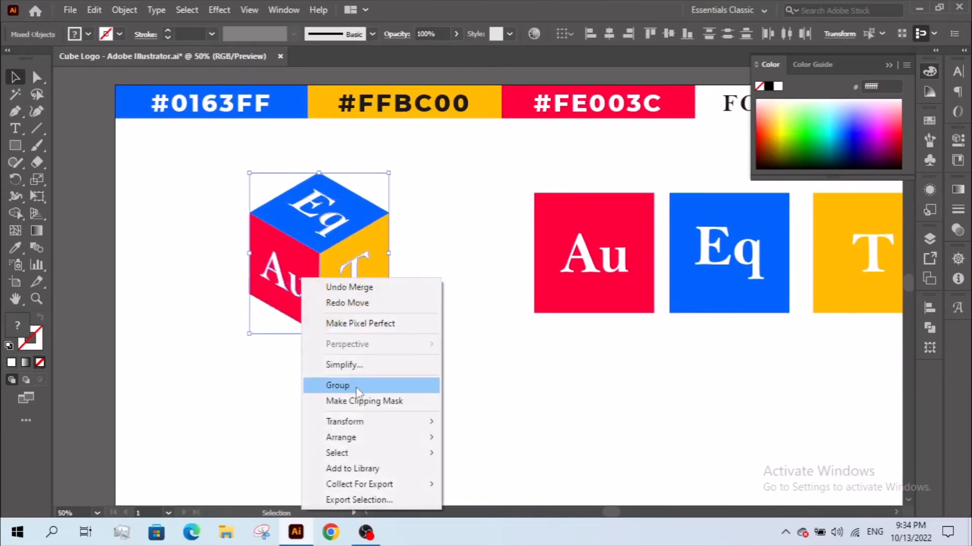
{"action": "left_click", "coordinate": [354, 386]}
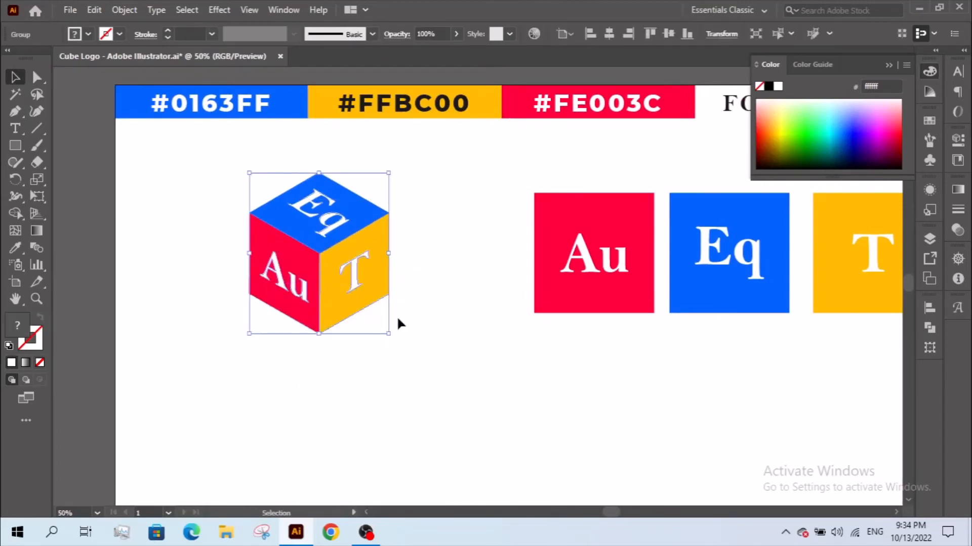
{"action": "left_click", "coordinate": [398, 319]}
{"action": "left_click", "coordinate": [353, 269]}
Step: Delete the flat Au, Eq and T squares and the colour and font reference strip from the artboard
{"action": "key", "text": "z"}
{"action": "left_click", "coordinate": [540, 316], "text": "alt"}
{"action": "key", "text": "ctrl+minus"}
{"action": "left_click", "coordinate": [480, 292], "text": "shift"}
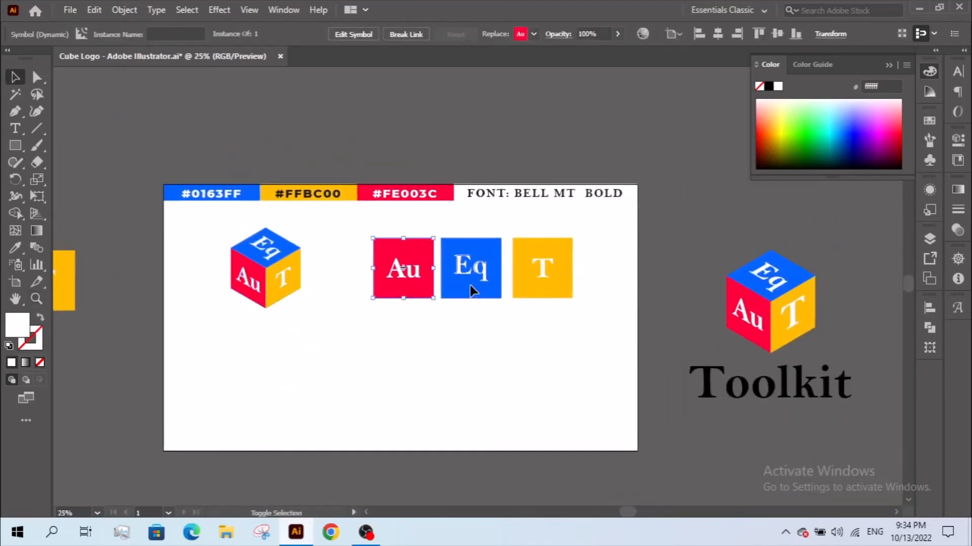
{"action": "left_click", "coordinate": [539, 296], "text": "shift"}
{"action": "key", "text": "Delete"}
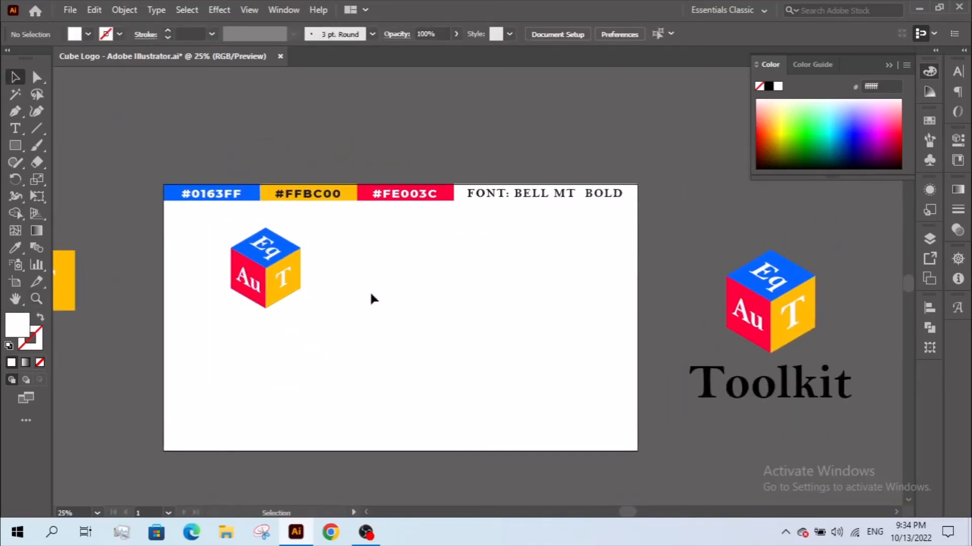
{"action": "left_click", "coordinate": [281, 195]}
{"action": "key", "text": "Delete"}
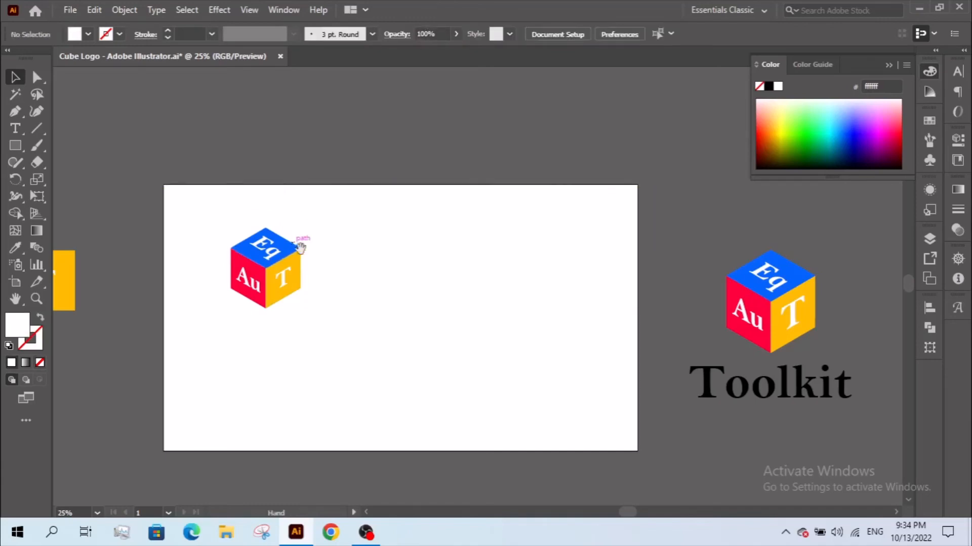
Step: Move the grouped Au, Eq and T squares outside the artboard further up and to the right
{"action": "left_click_drag", "start_coordinate": [301, 248], "coordinate": [391, 235]}
{"action": "left_click_drag", "start_coordinate": [156, 197], "coordinate": [383, 175]}
{"action": "left_click", "coordinate": [293, 248]}
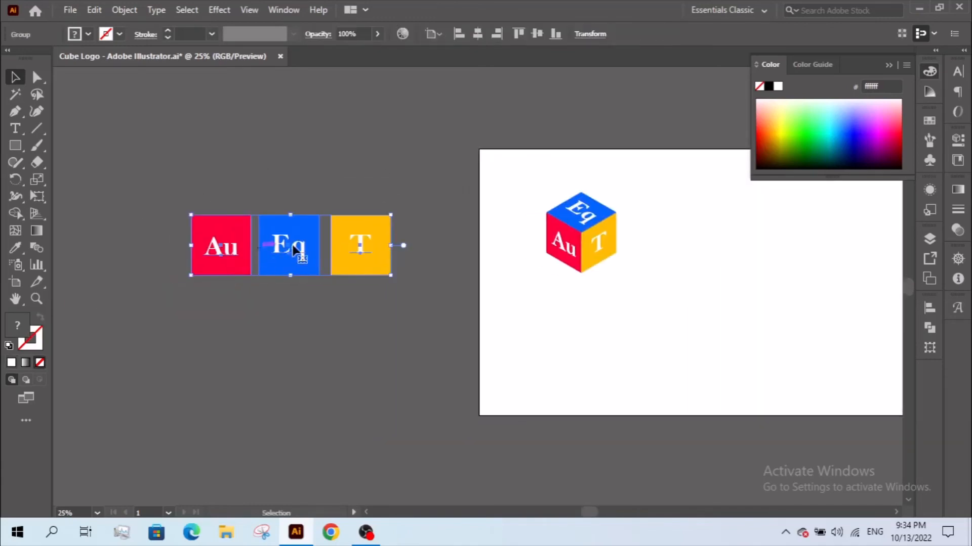
{"action": "left_click_drag", "start_coordinate": [294, 248], "coordinate": [329, 160]}
{"action": "left_click_drag", "start_coordinate": [440, 220], "coordinate": [162, 241]}
{"action": "left_click", "coordinate": [165, 241]}
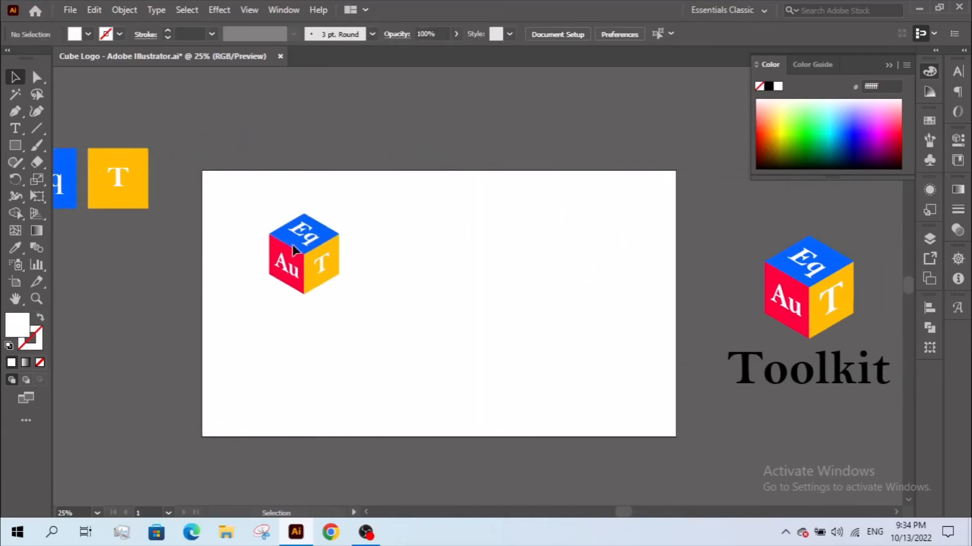
Step: Centre the cube group horizontally on the artboard and scale it up proportionally
{"action": "left_click", "coordinate": [296, 249]}
{"action": "left_click", "coordinate": [609, 34]}
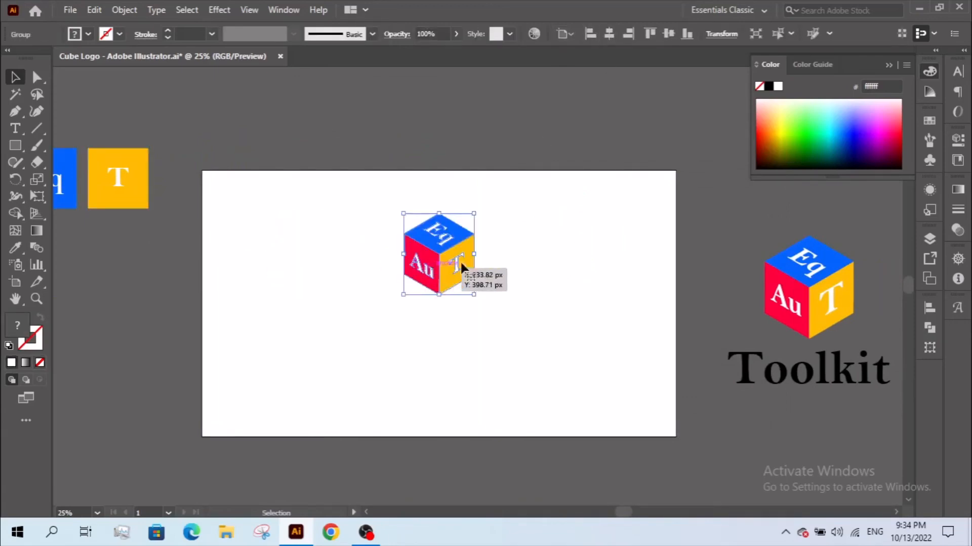
{"action": "left_click_drag", "start_coordinate": [474, 255], "coordinate": [443, 275]}
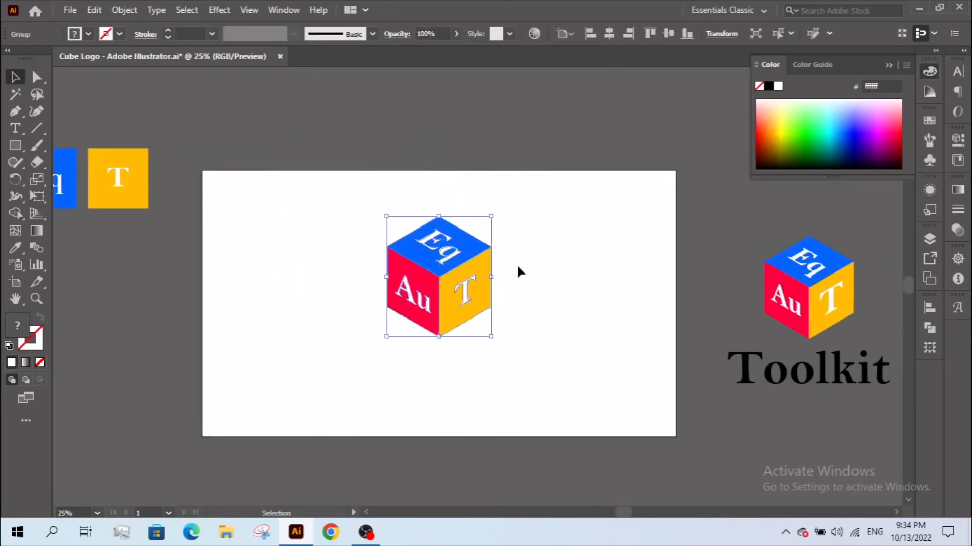
{"action": "left_click", "coordinate": [518, 271]}
Step: Add the point text "Toolkit" on the artboard below the cube
{"action": "scroll", "coordinate": [435, 316], "scroll_direction": "up", "scroll_amount": 2}
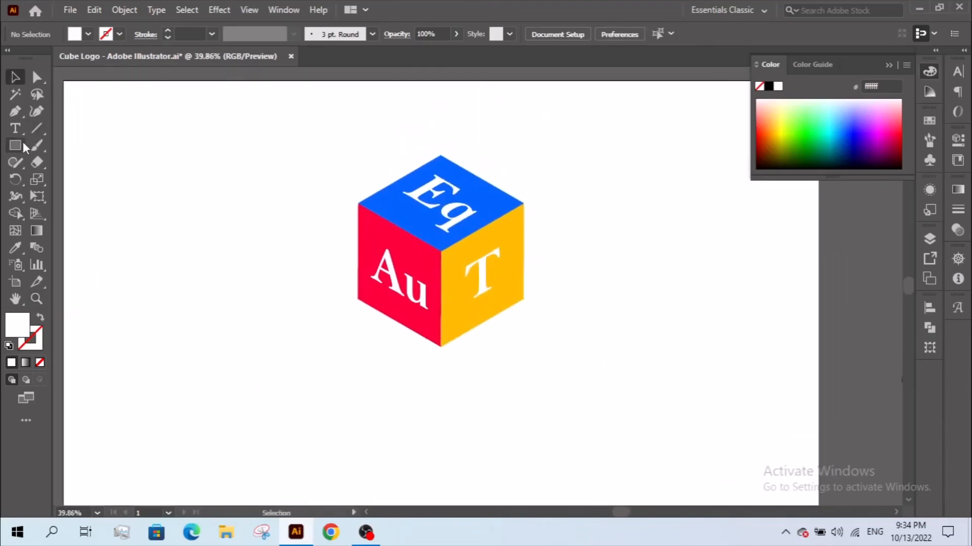
{"action": "key", "text": "t"}
{"action": "left_click", "coordinate": [349, 391]}
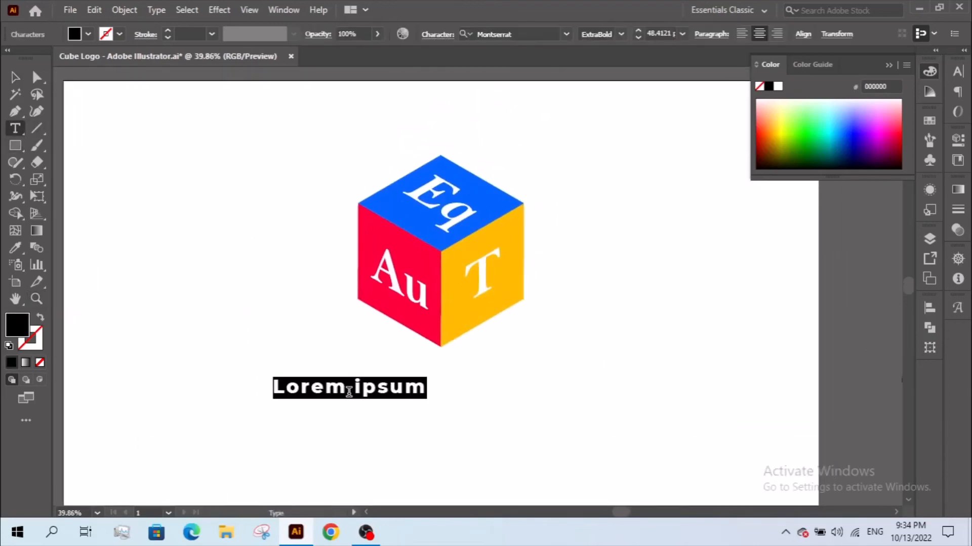
{"action": "type", "text": "Tool"}
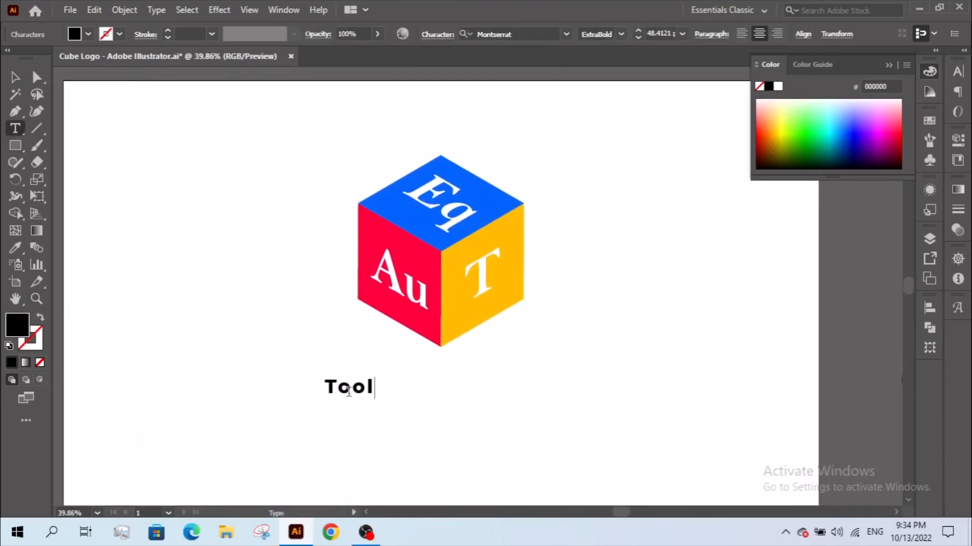
{"action": "type", "text": "kil"}
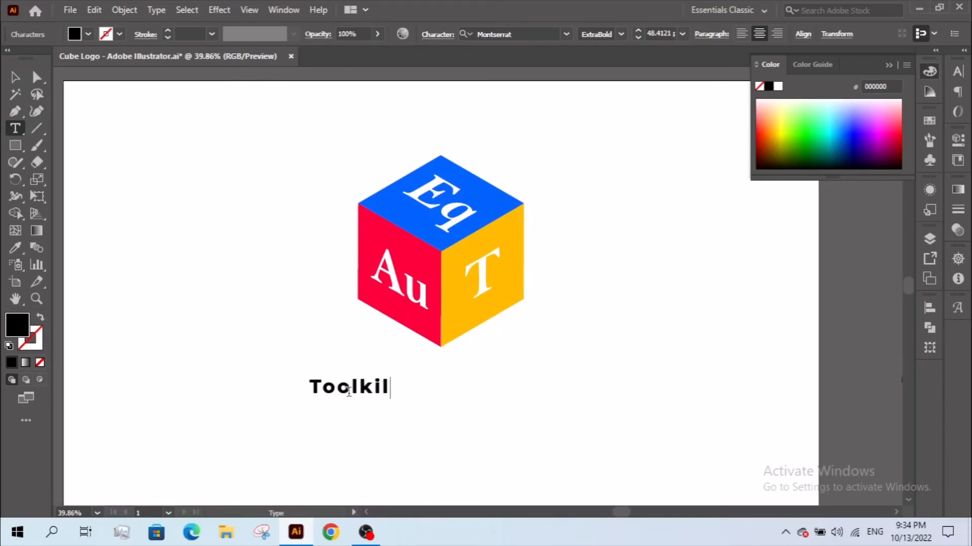
{"action": "key", "text": "BackSpace"}
{"action": "type", "text": "t"}
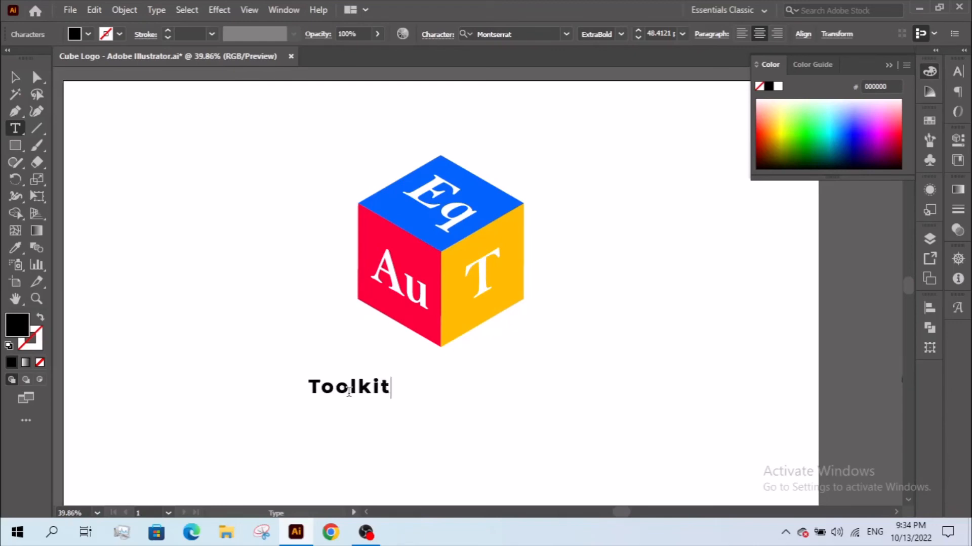
{"action": "left_click", "coordinate": [15, 77]}
Step: Set the Toolkit text's font to Bell MT Bold
{"action": "left_click", "coordinate": [505, 34]}
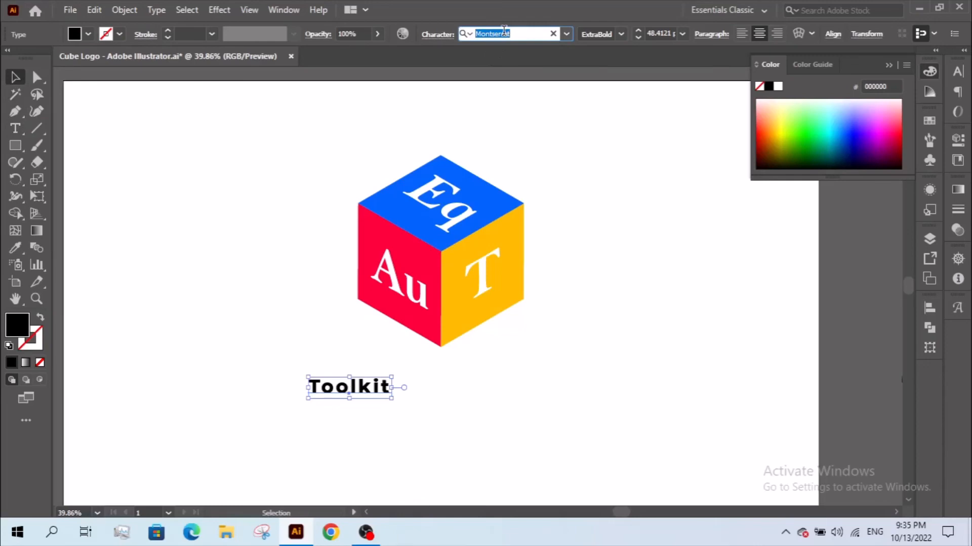
{"action": "type", "text": "bell"}
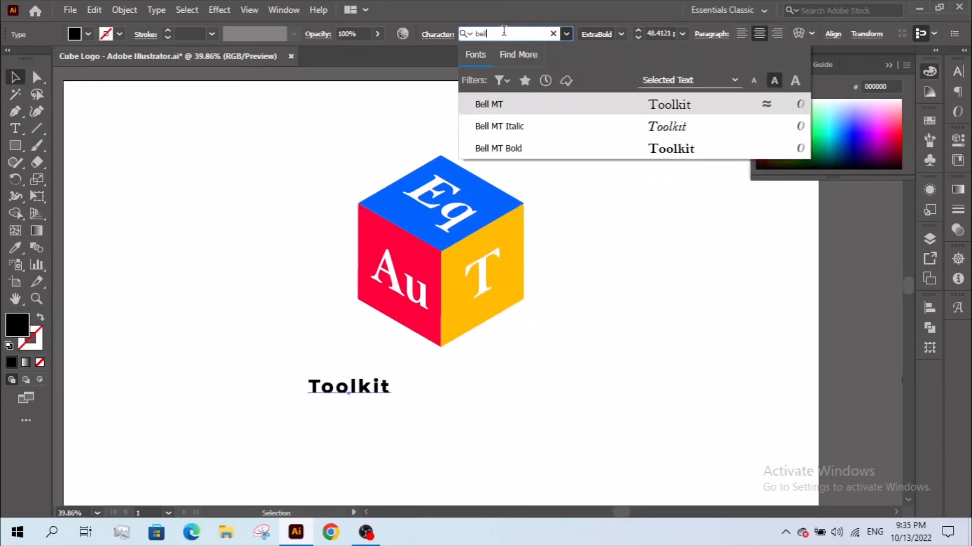
{"action": "left_click", "coordinate": [690, 155]}
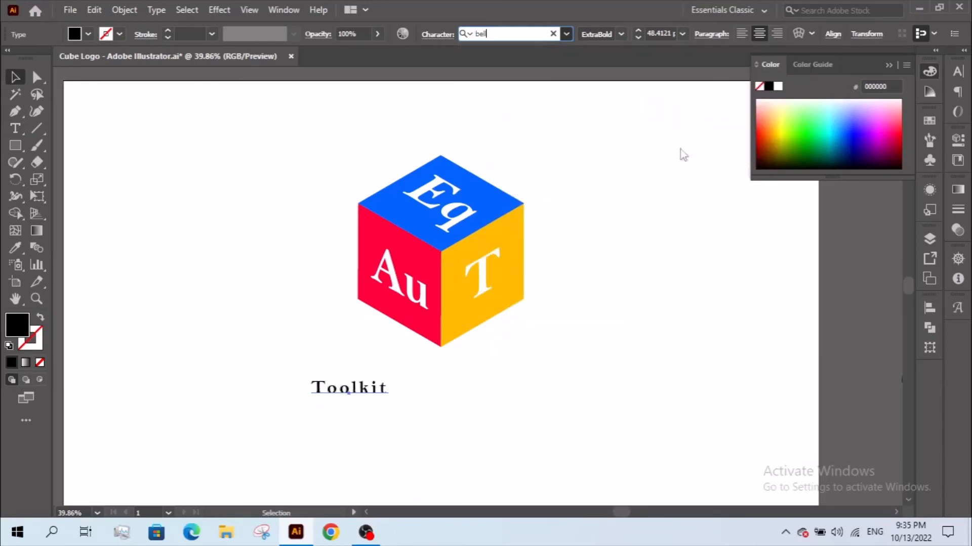
{"action": "left_click", "coordinate": [622, 33]}
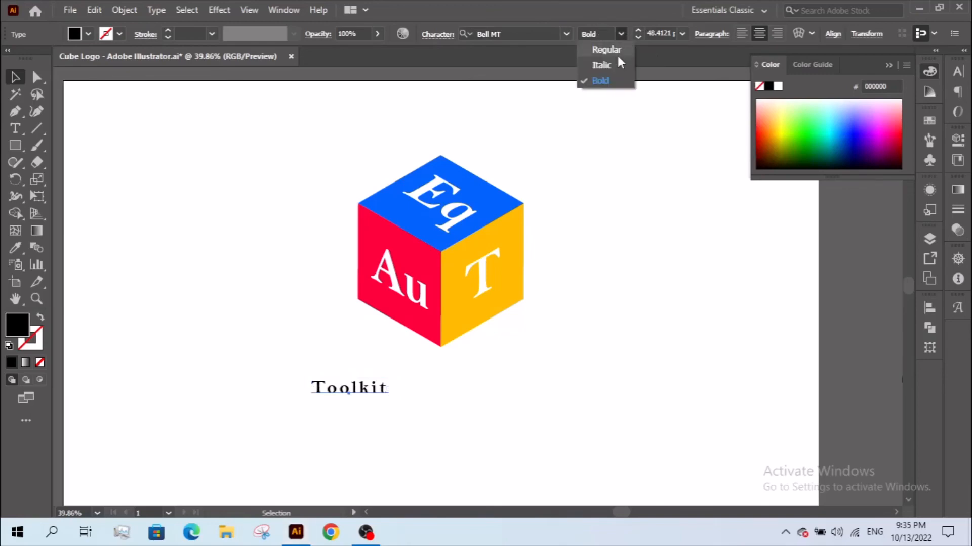
{"action": "left_click", "coordinate": [555, 32]}
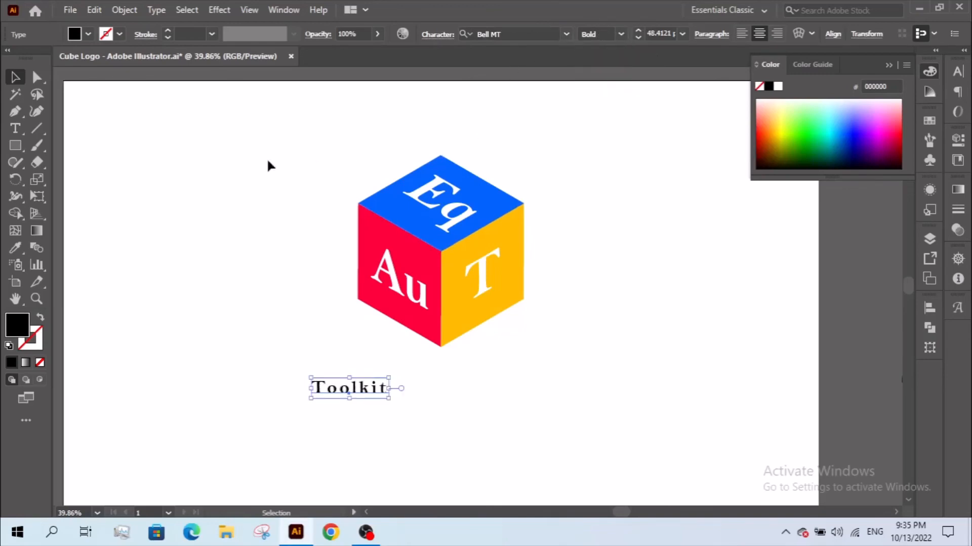
Step: Set the Toolkit text's tracking to 0 and try the All Caps option on it
{"action": "left_click", "coordinate": [958, 72]}
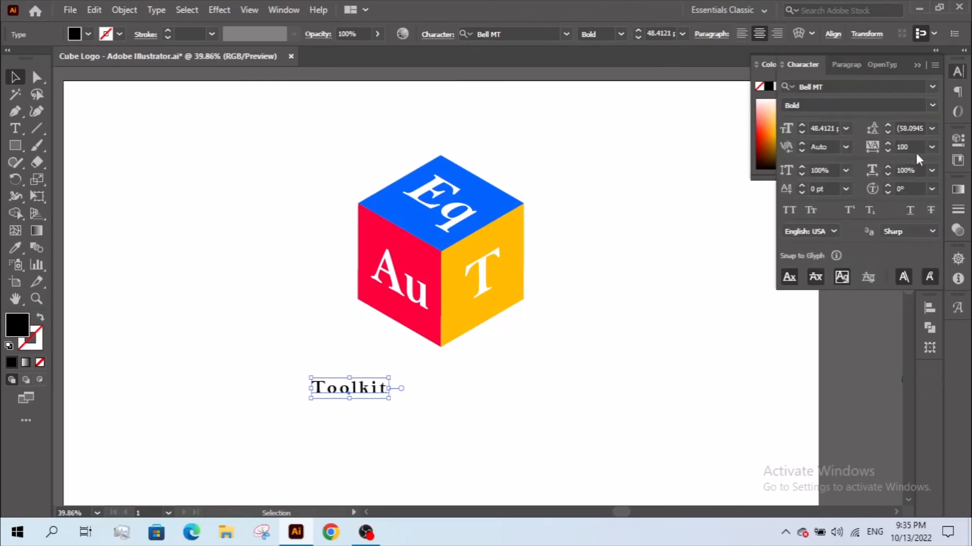
{"action": "left_click", "coordinate": [933, 148]}
{"action": "left_click", "coordinate": [927, 260]}
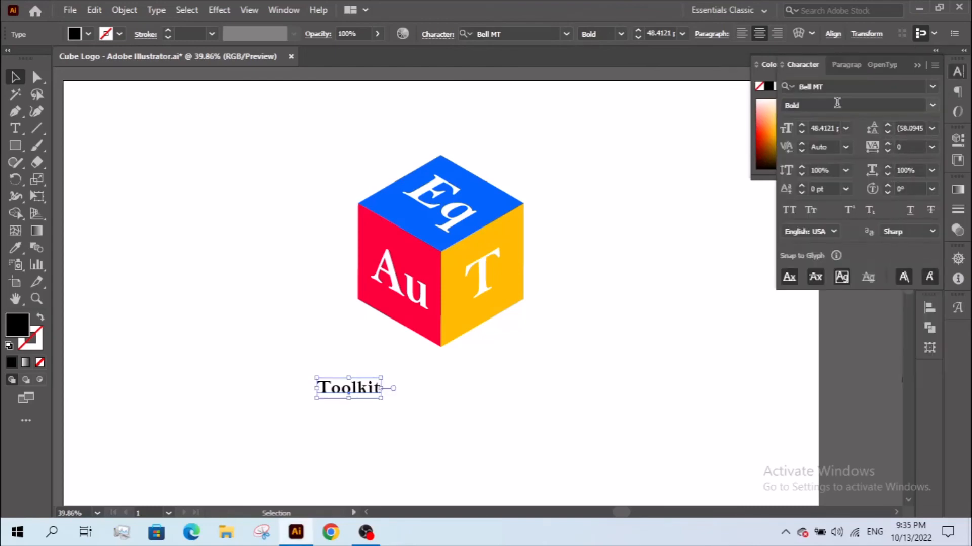
{"action": "left_click", "coordinate": [790, 208]}
{"action": "left_click", "coordinate": [792, 208]}
Step: Enlarge the Toolkit text to about 193.74 pt so it spans the space directly beneath the cube
{"action": "left_click", "coordinate": [801, 125]}
{"action": "left_click_drag", "start_coordinate": [424, 388], "coordinate": [531, 397]}
{"action": "key", "text": "ctrl+minus"}
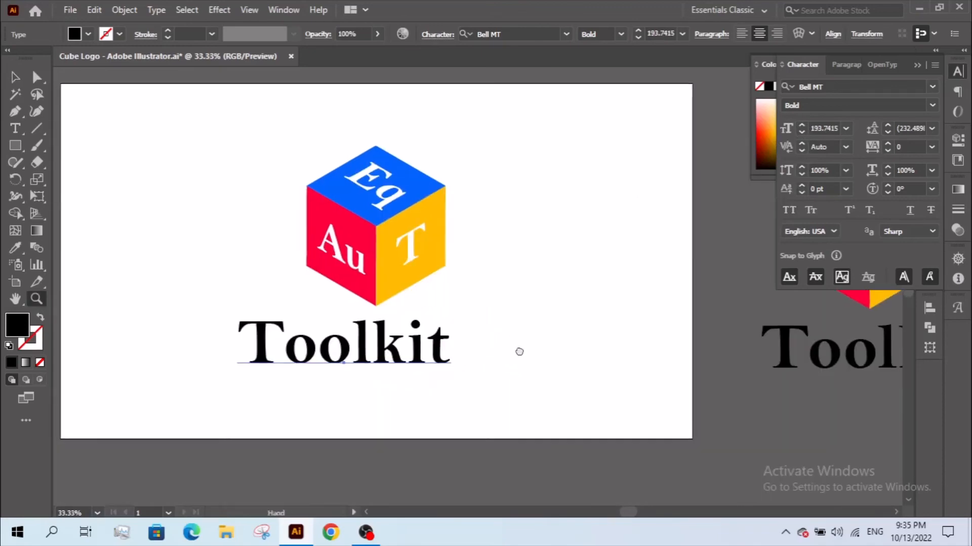
{"action": "left_click_drag", "start_coordinate": [519, 352], "coordinate": [562, 368]}
{"action": "key", "text": "v"}
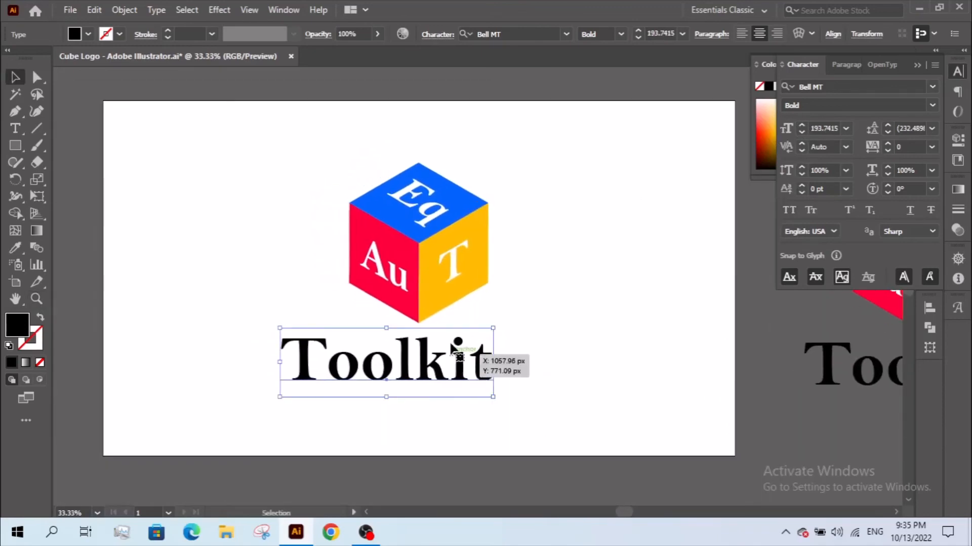
Step: Select the cube and the Toolkit text together and centre both horizontally on the artboard
{"action": "left_click", "coordinate": [439, 260]}
{"action": "left_click", "coordinate": [445, 365], "text": "shift"}
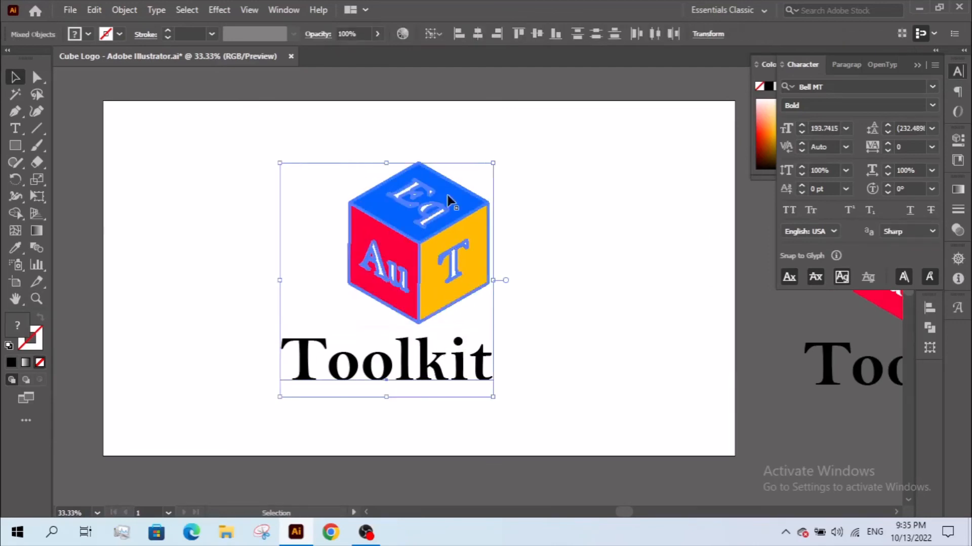
{"action": "left_click", "coordinate": [479, 39]}
{"action": "left_click", "coordinate": [515, 318]}
Step: Scale the cube group down slightly above the Toolkit text, keeping it centred over the word
{"action": "left_click", "coordinate": [455, 254]}
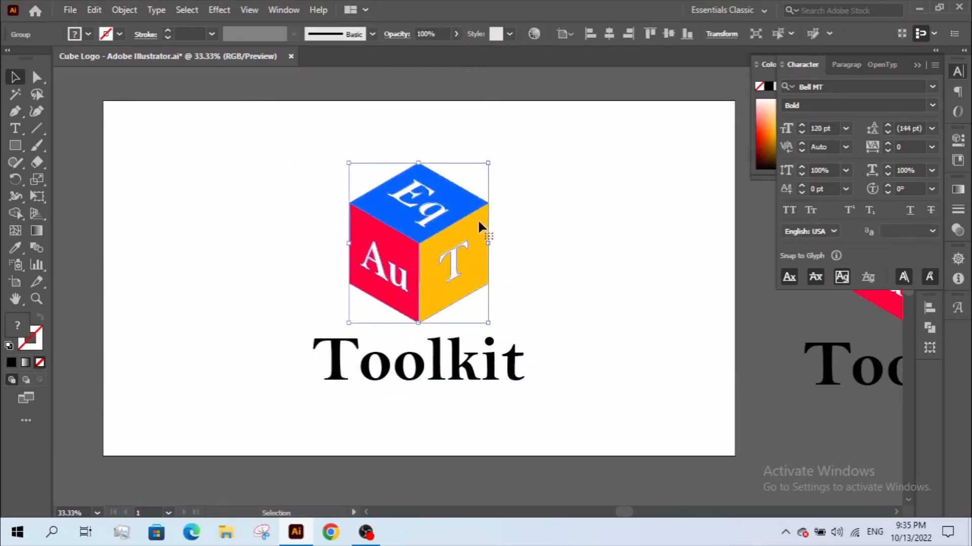
{"action": "left_click_drag", "start_coordinate": [418, 163], "coordinate": [418, 198]}
{"action": "key", "text": "z"}
{"action": "left_click", "coordinate": [536, 295], "text": "alt"}
{"action": "left_click", "coordinate": [536, 295], "text": "alt"}
{"action": "left_click_drag", "start_coordinate": [501, 283], "coordinate": [580, 311]}
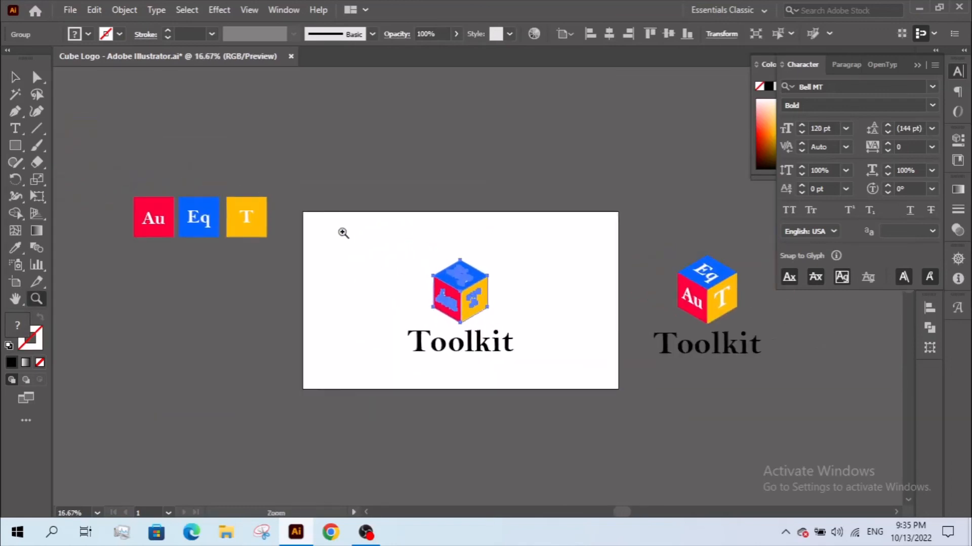
Step: Widen the vertical gap between the cube and the Toolkit text
{"action": "left_click_drag", "start_coordinate": [343, 233], "coordinate": [581, 388]}
{"action": "key", "text": "v"}
{"action": "left_click", "coordinate": [591, 258]}
{"action": "left_click_drag", "start_coordinate": [591, 258], "coordinate": [501, 438]}
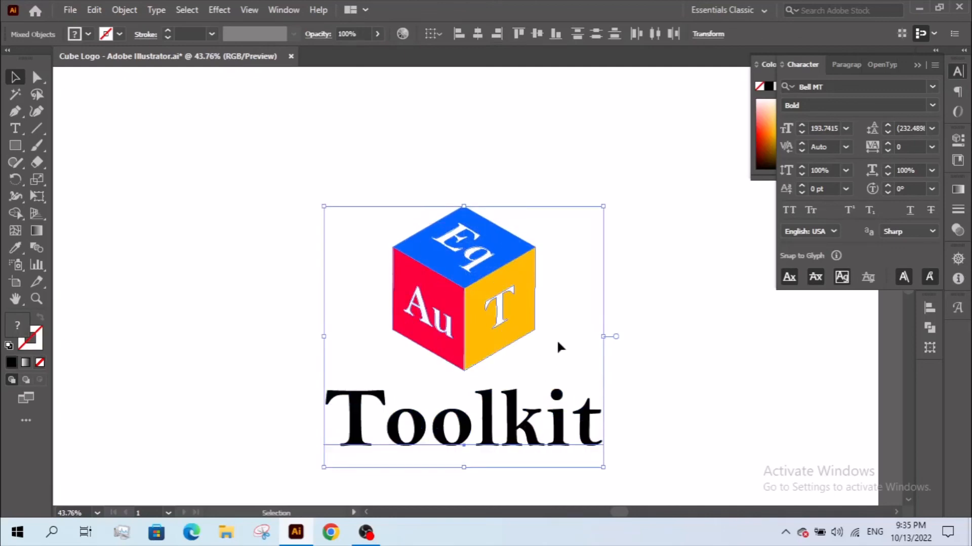
{"action": "left_click", "coordinate": [558, 346]}
{"action": "left_click", "coordinate": [509, 425]}
{"action": "left_click_drag", "start_coordinate": [474, 328], "coordinate": [481, 313]}
{"action": "left_click", "coordinate": [568, 354]}
Step: Group the cube with the Toolkit text and centre the group vertically on the artboard
{"action": "key", "text": "ctrl+minus"}
{"action": "key", "text": "ctrl+minus"}
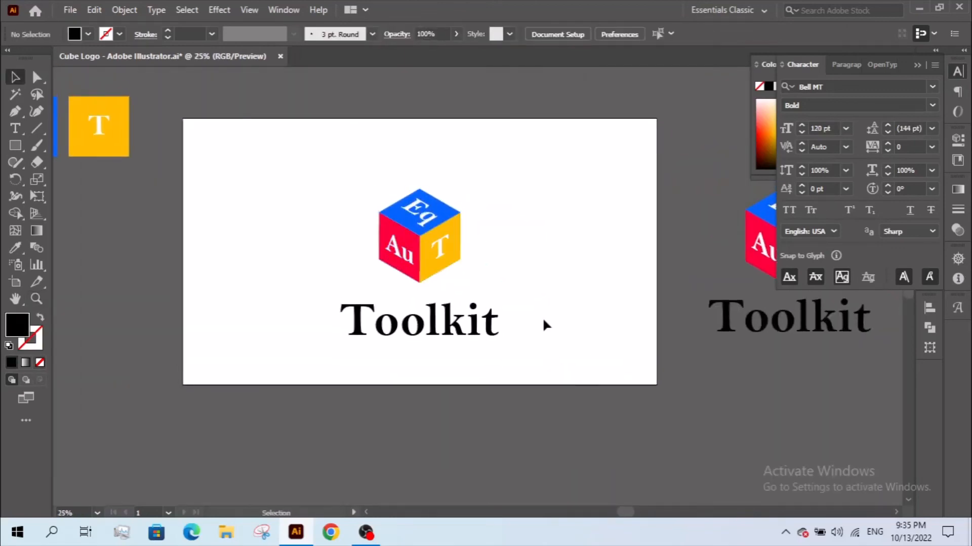
{"action": "left_click_drag", "start_coordinate": [543, 317], "coordinate": [556, 352]}
{"action": "left_click_drag", "start_coordinate": [367, 228], "coordinate": [506, 374]}
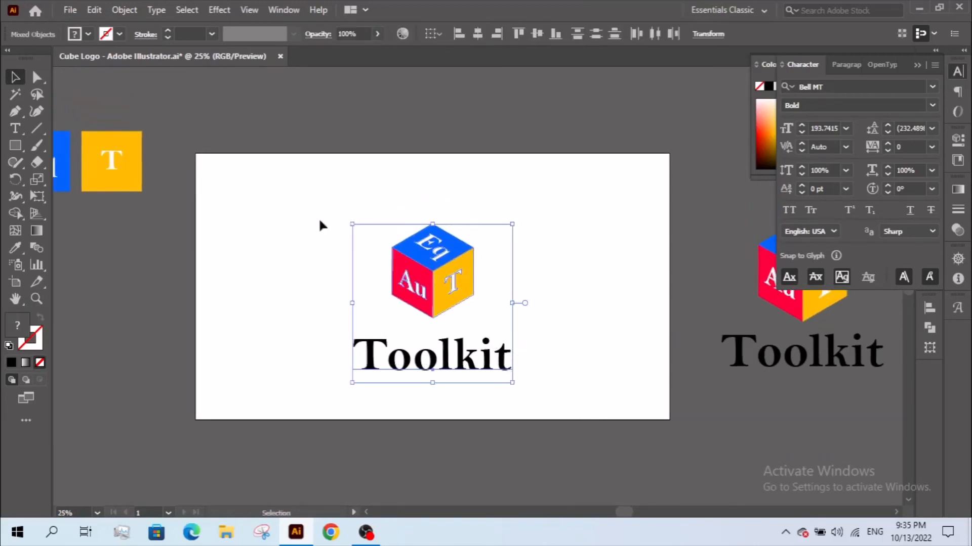
{"action": "right_click", "coordinate": [340, 223]}
{"action": "left_click", "coordinate": [381, 332]}
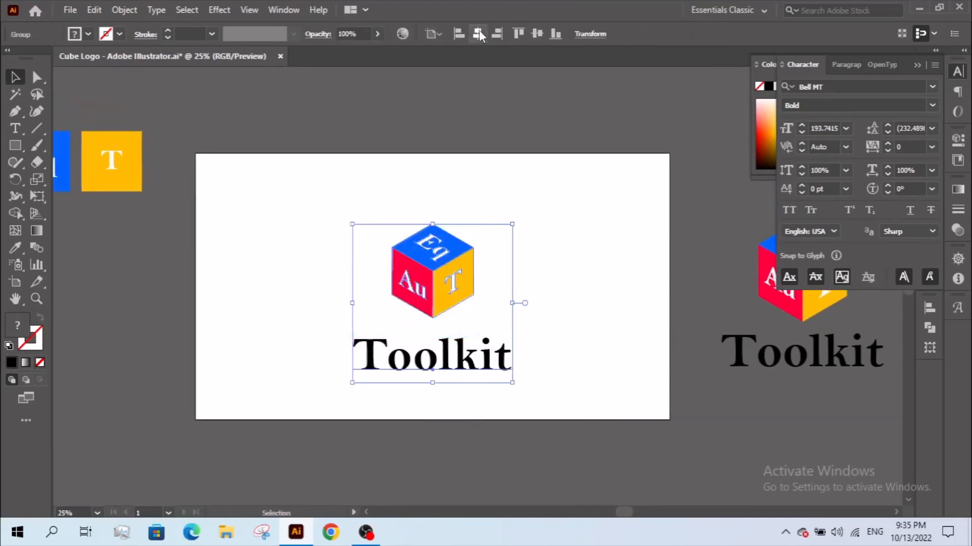
{"action": "left_click", "coordinate": [537, 34]}
{"action": "left_click", "coordinate": [557, 193]}
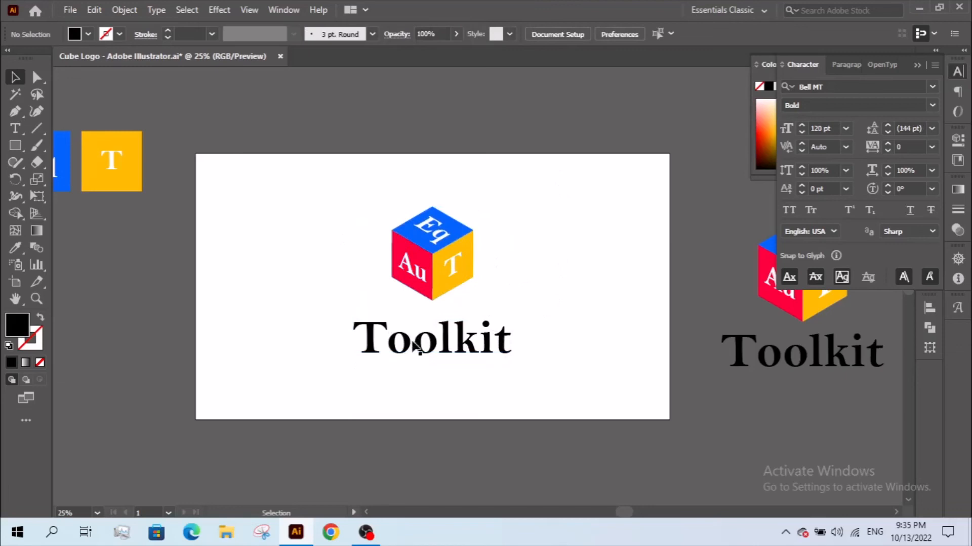
Step: Frame the finished logo on the artboard and collapse the Character and Color panels
{"action": "left_click", "coordinate": [458, 253]}
{"action": "left_click", "coordinate": [484, 301]}
{"action": "key", "text": "ctrl+space"}
{"action": "left_click_drag", "start_coordinate": [173, 128], "coordinate": [699, 453]}
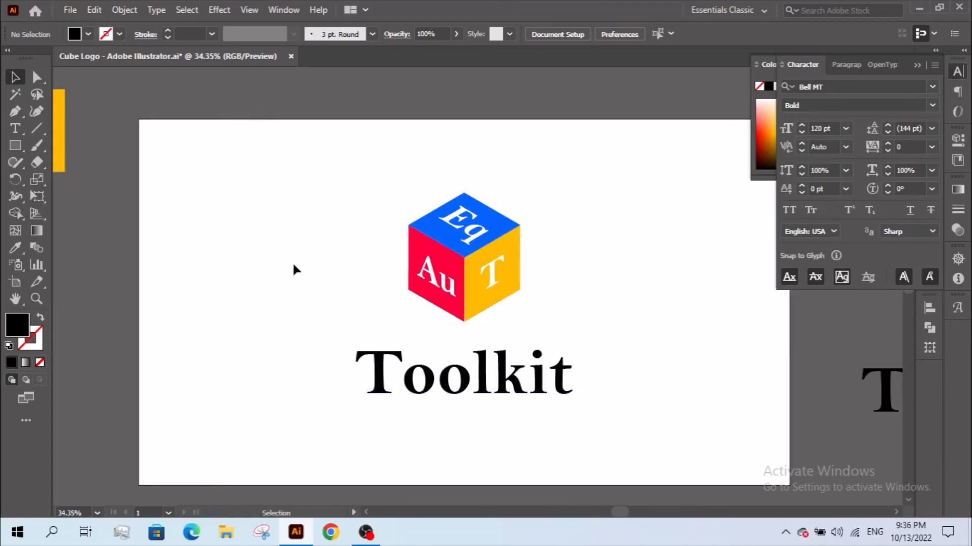
{"action": "left_click", "coordinate": [915, 65]}
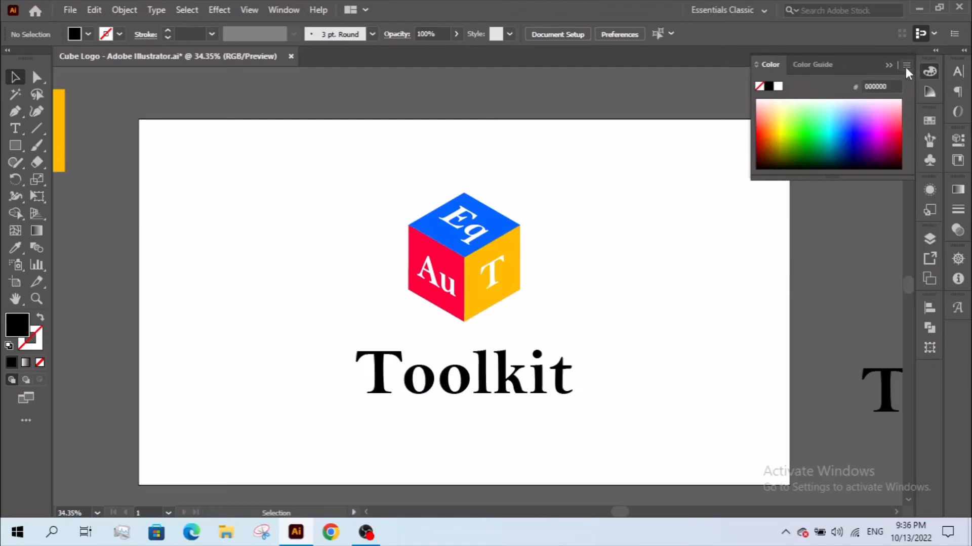
{"action": "left_click", "coordinate": [888, 66]}
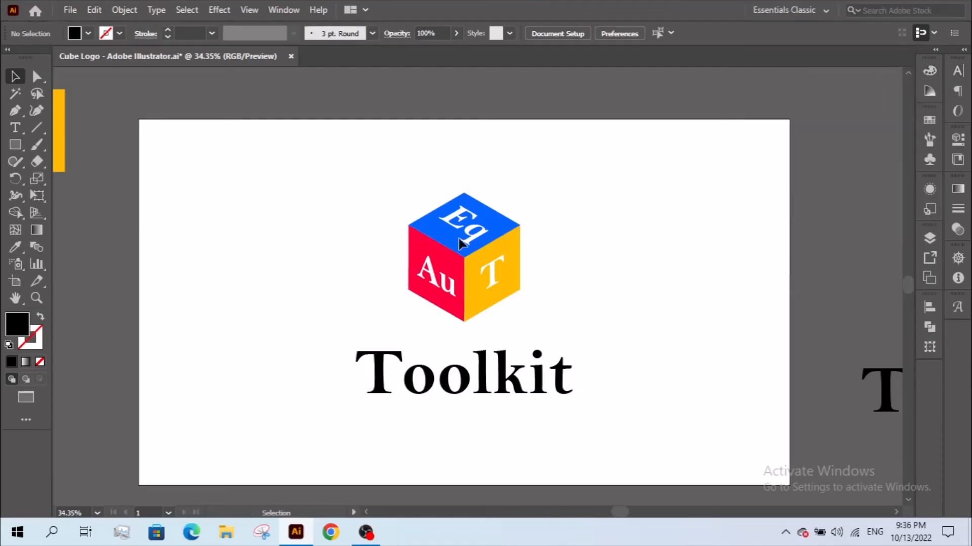